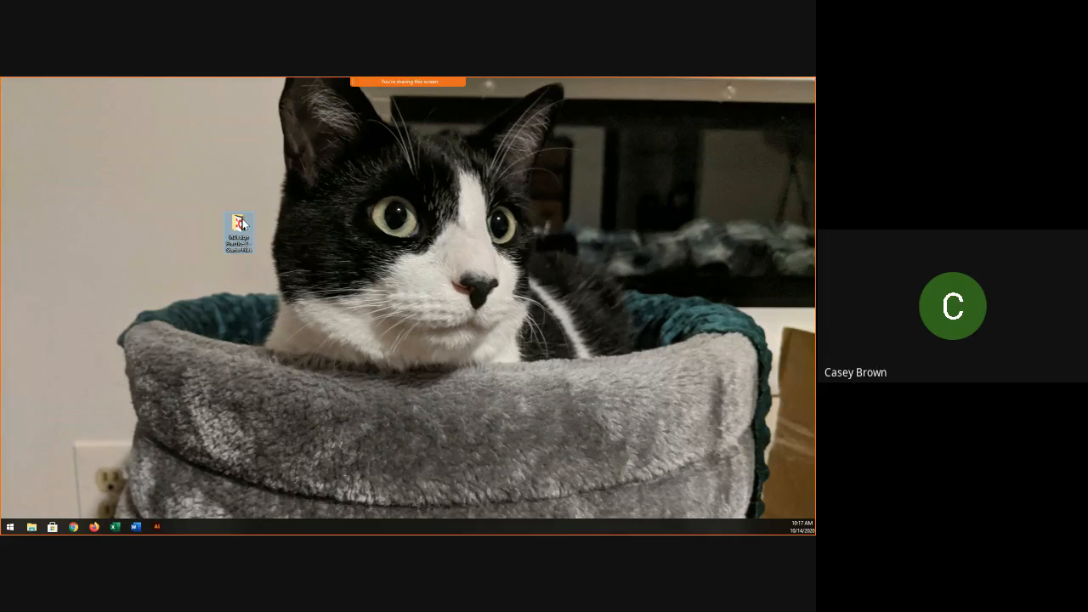
Open the Futura Font folder inside the InDesign Practice 2 - Starter Files folder on the desktop.
click(215, 228)
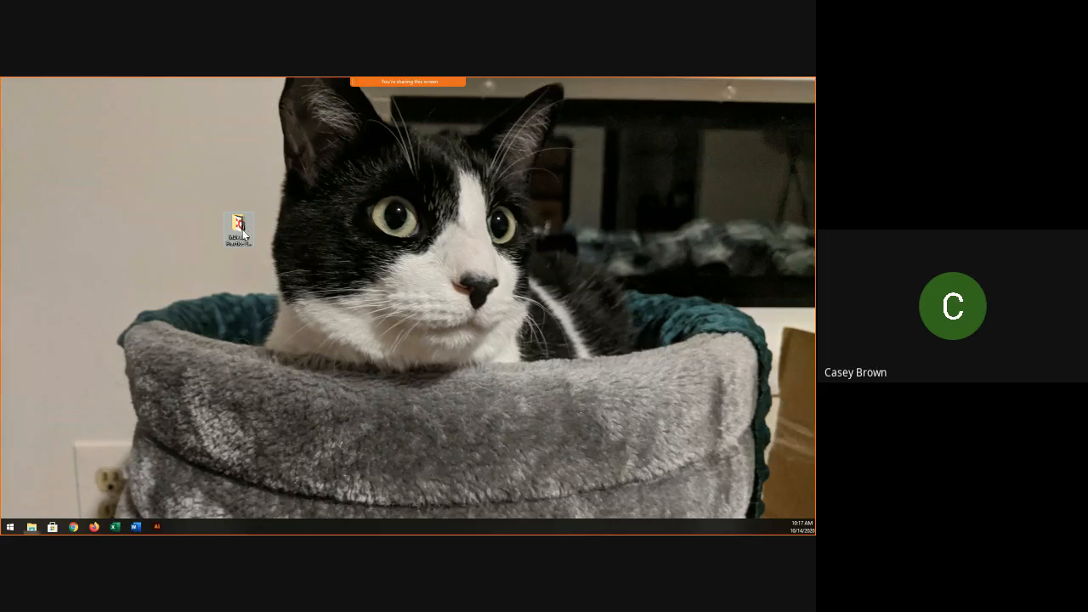
click(31, 527)
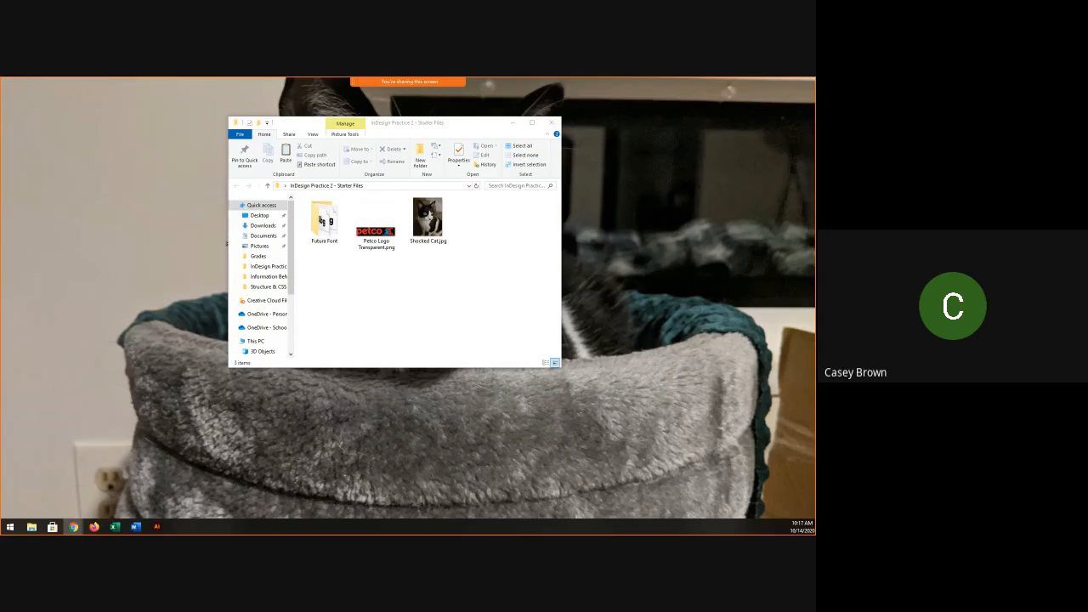
click(331, 226)
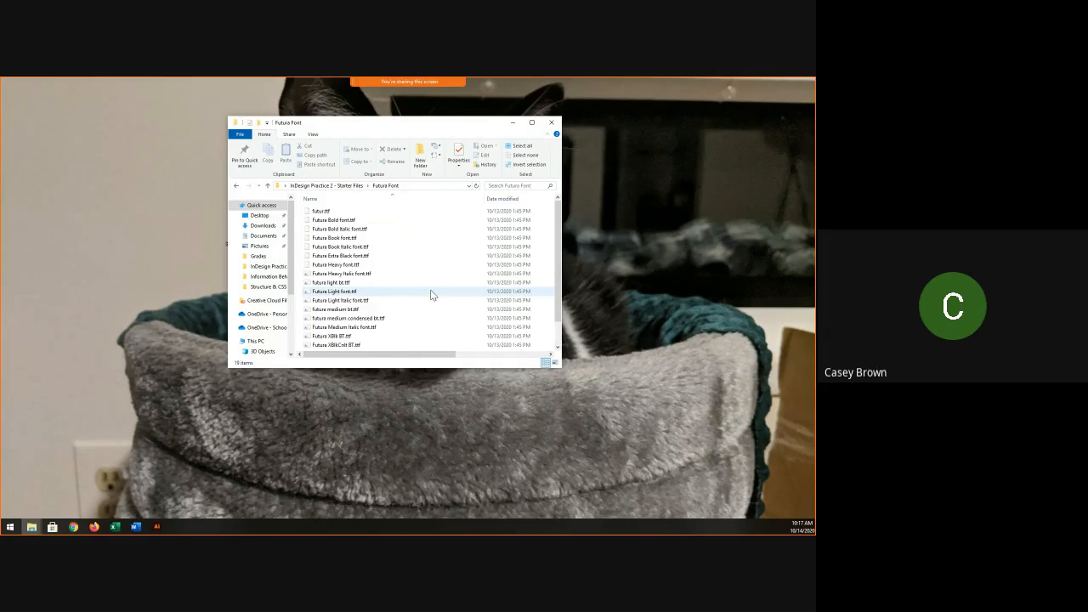
Select all the font files in the Futura Font folder and install them.
key(ctrl+a)
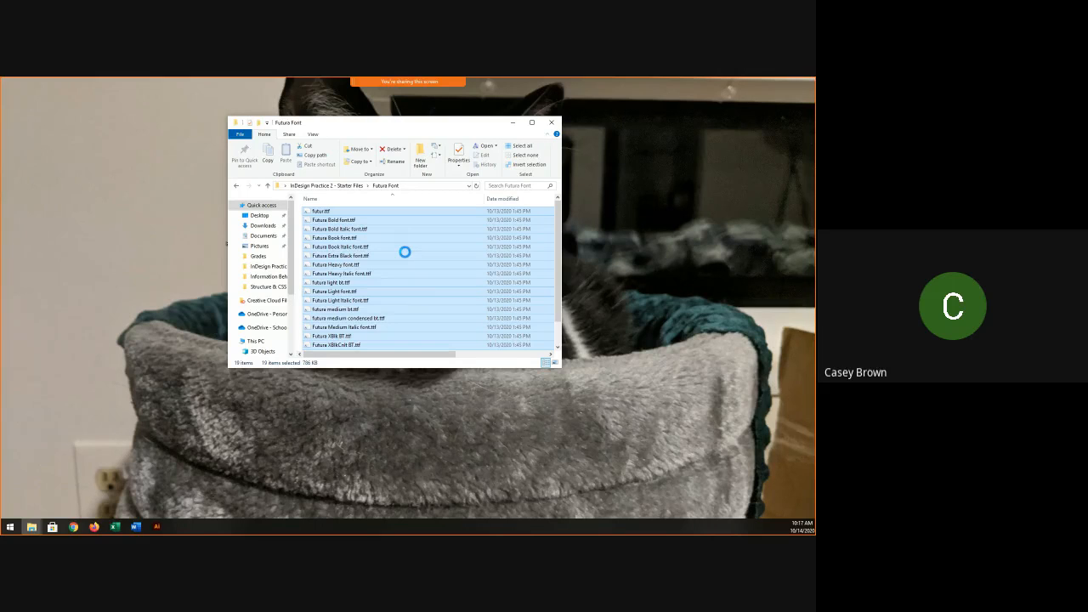
right_click(405, 253)
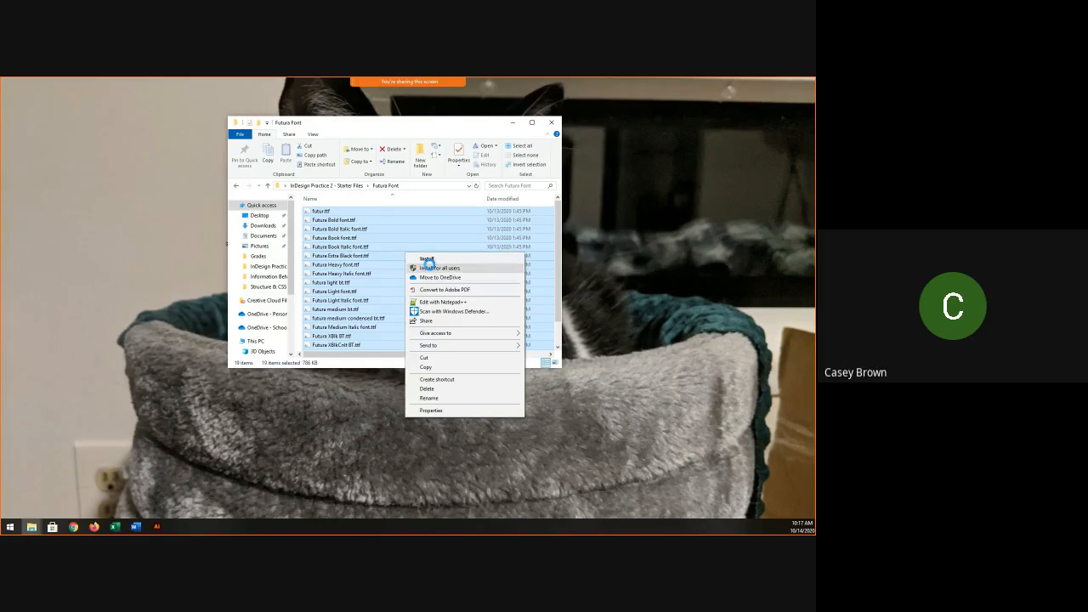
click(434, 259)
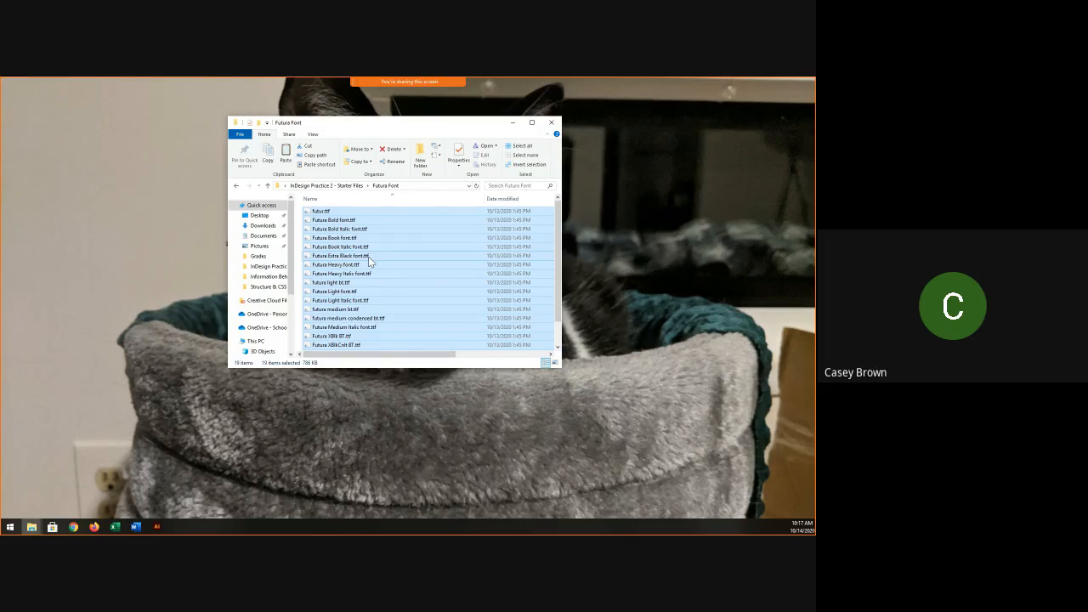
click(434, 266)
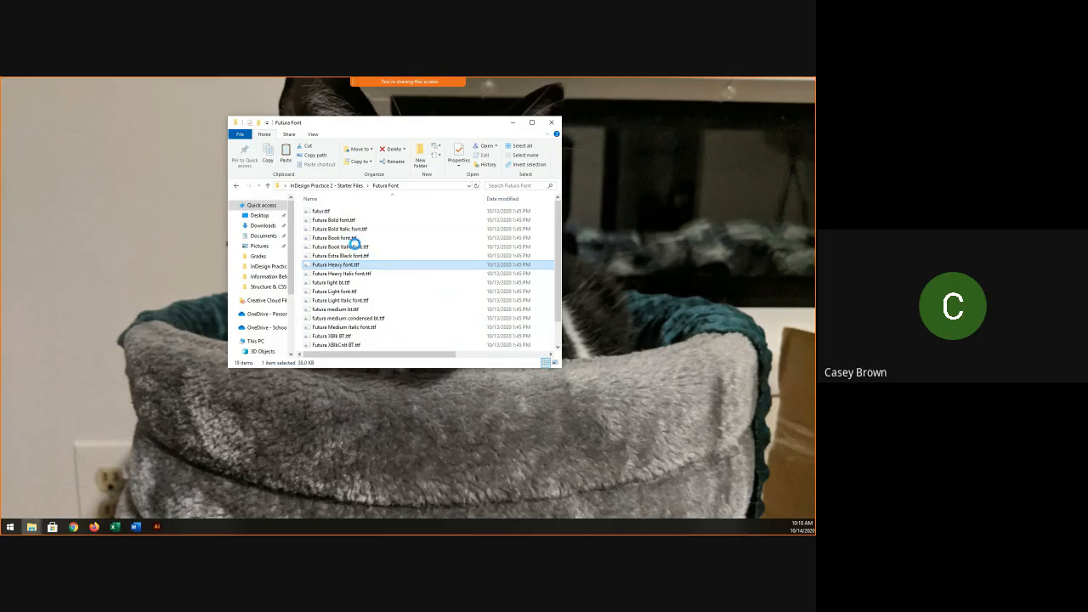
click(358, 246)
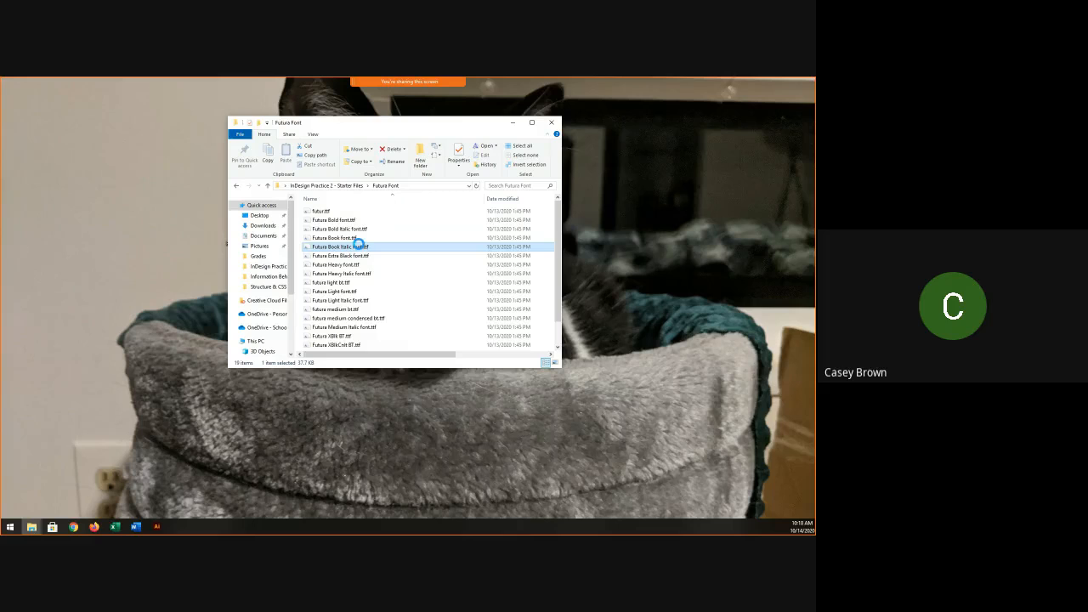
key(ctrl+a)
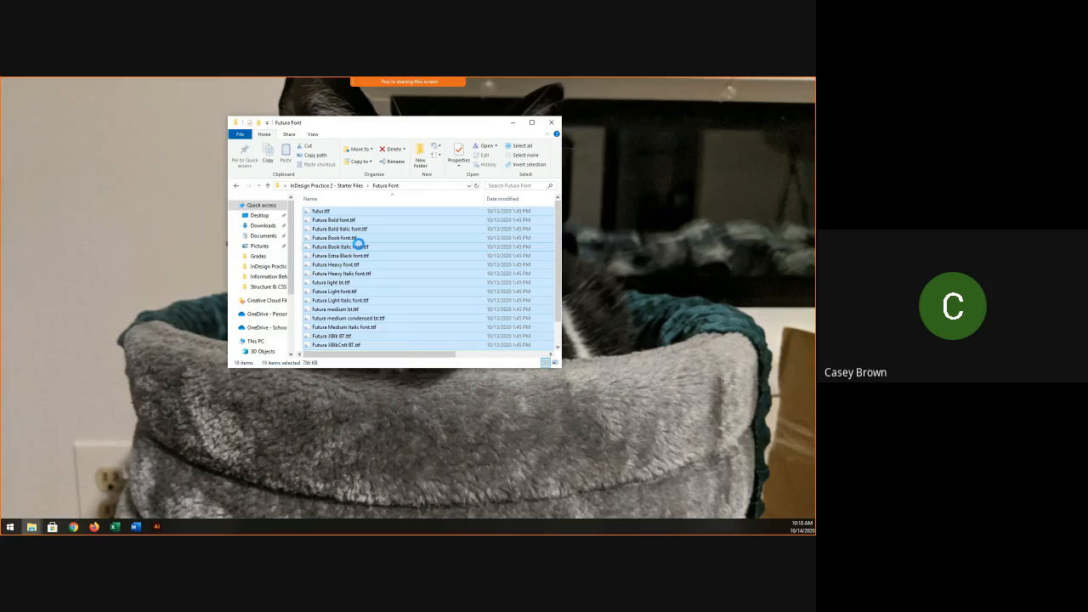
right_click(358, 245)
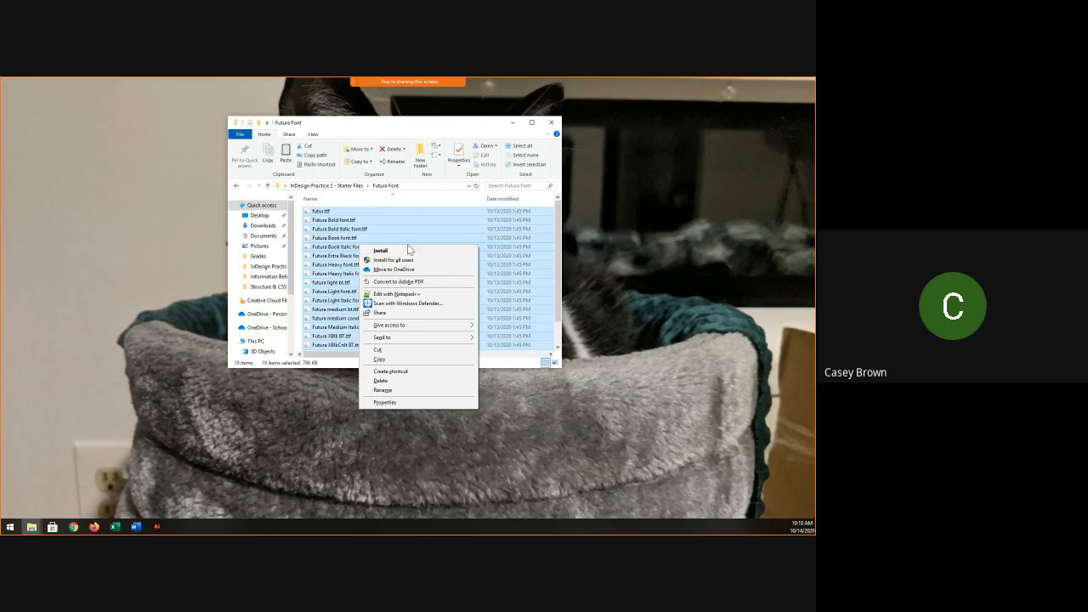
click(416, 200)
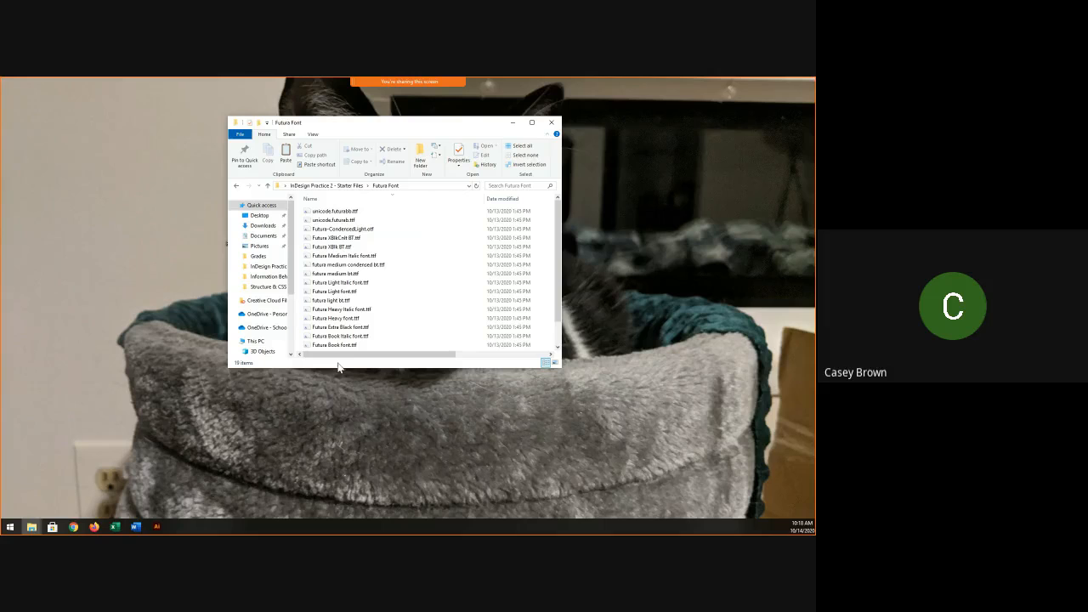
Return to the InDesign Practice 2 - Starter Files folder and clear the selection of the font folder.
click(107, 418)
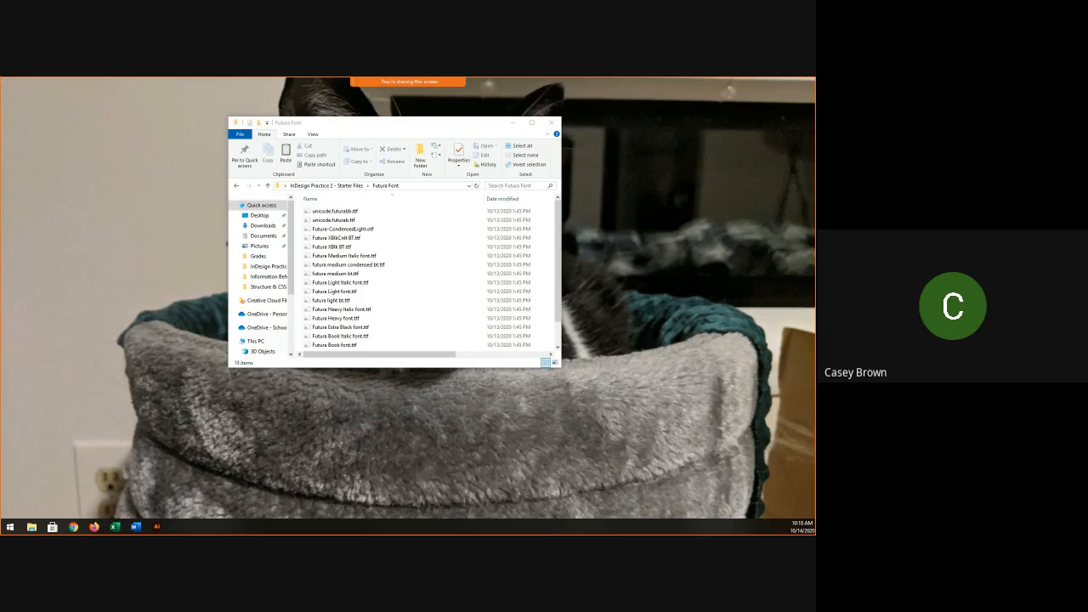
click(73, 527)
click(242, 191)
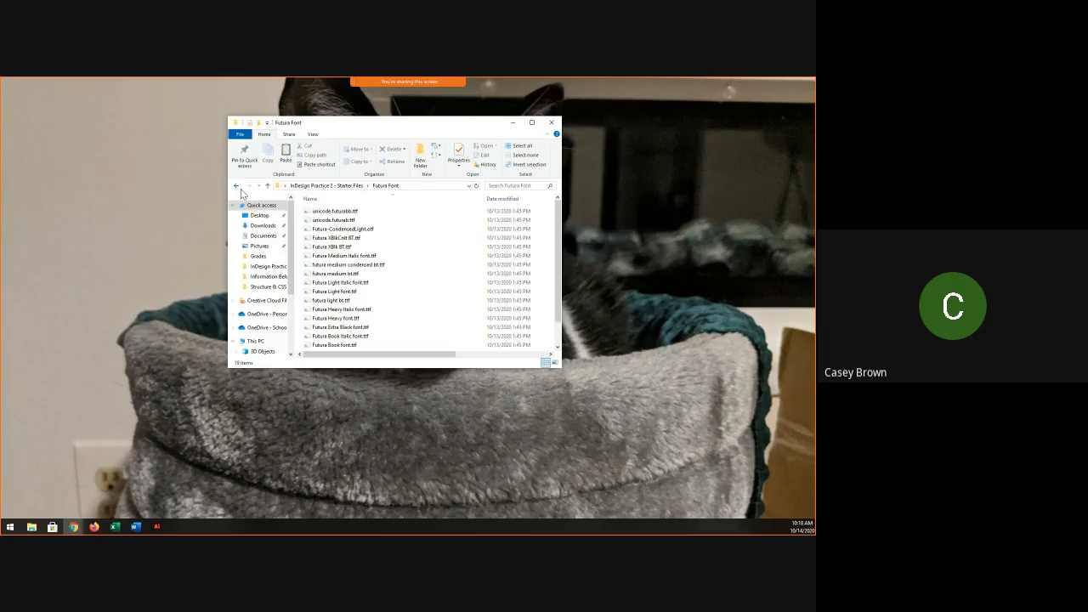
click(237, 186)
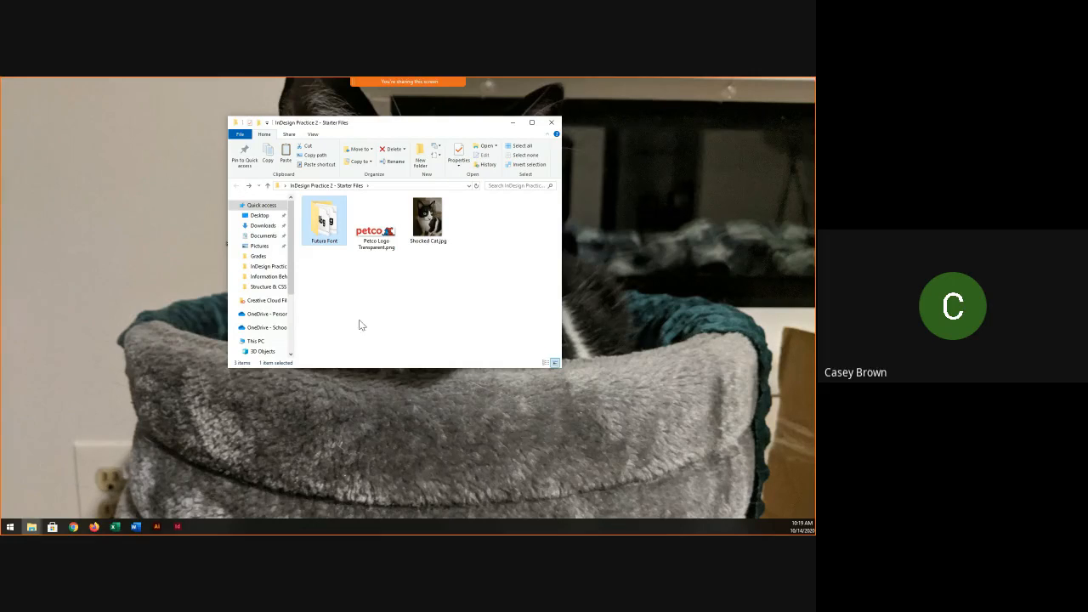
click(367, 320)
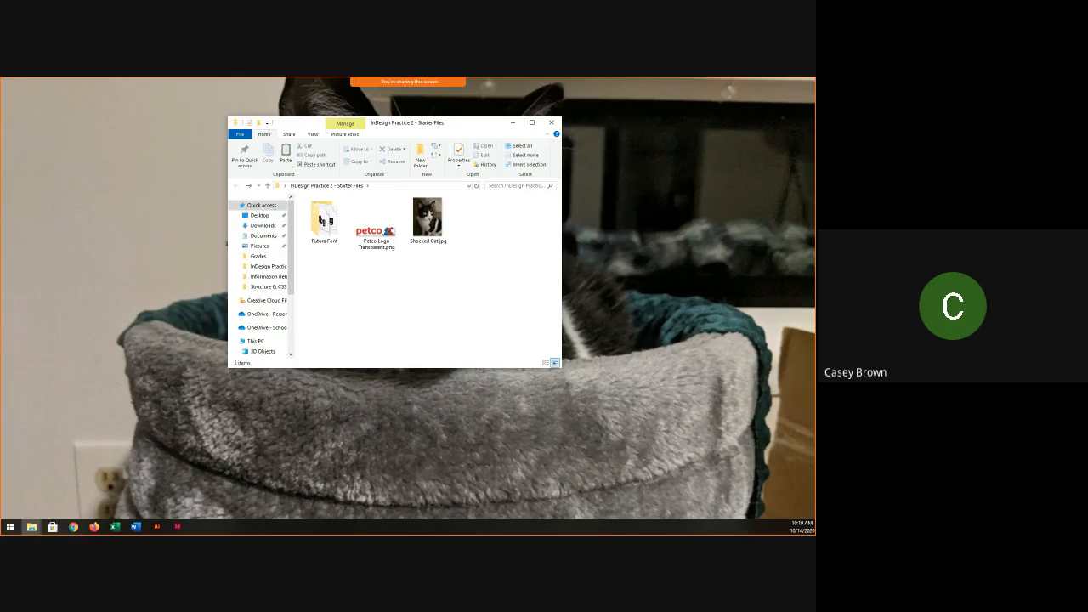
Switch to Chrome, search Google for "pet sale ads" and show the image results.
key(alt+Tab)
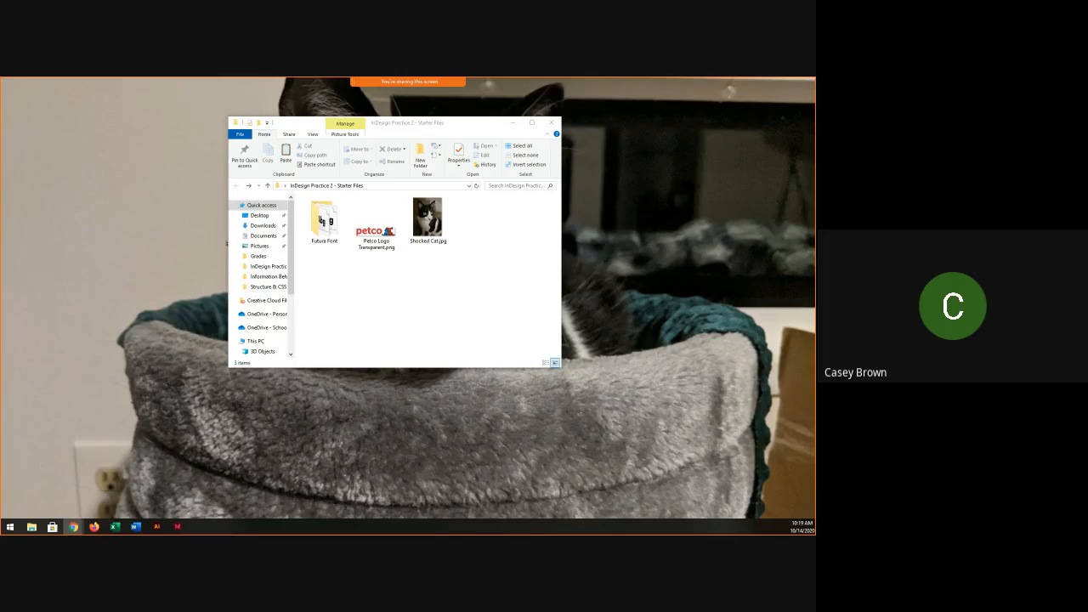
drag(207, 159, 261, 93)
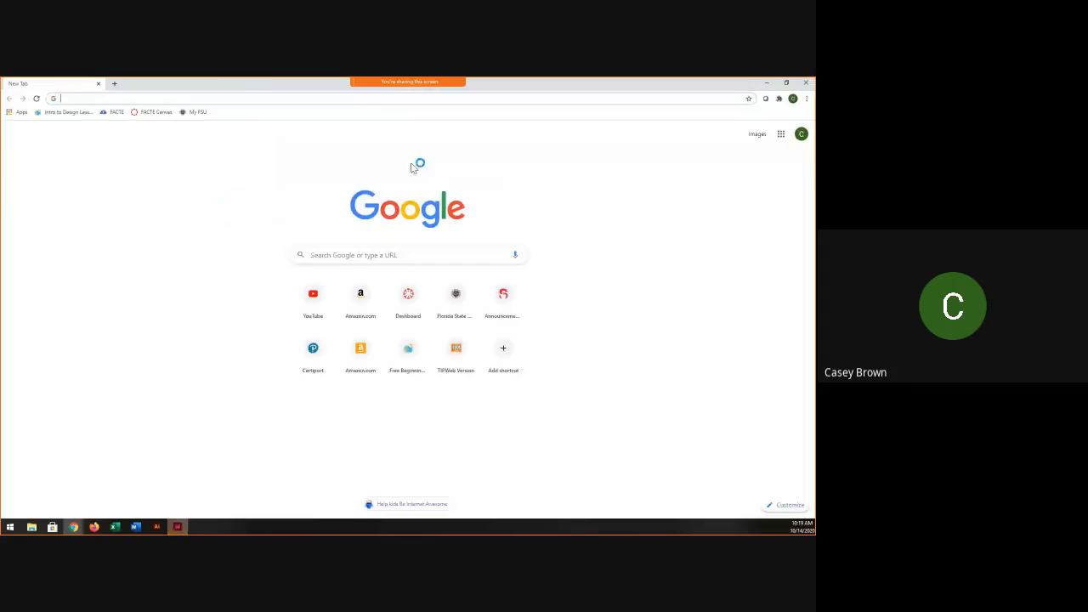
click(383, 101)
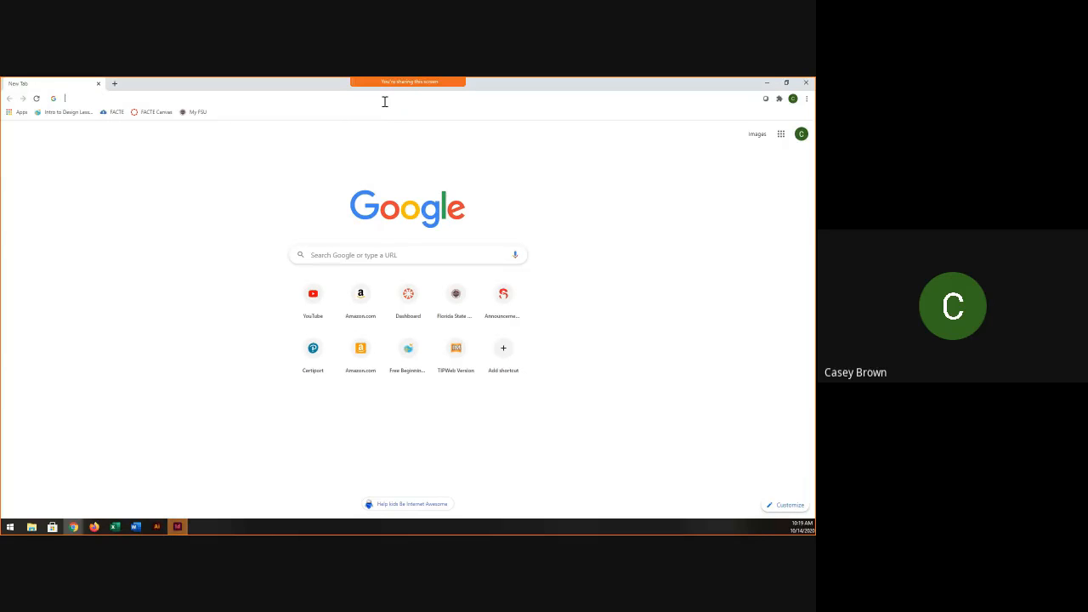
click(384, 101)
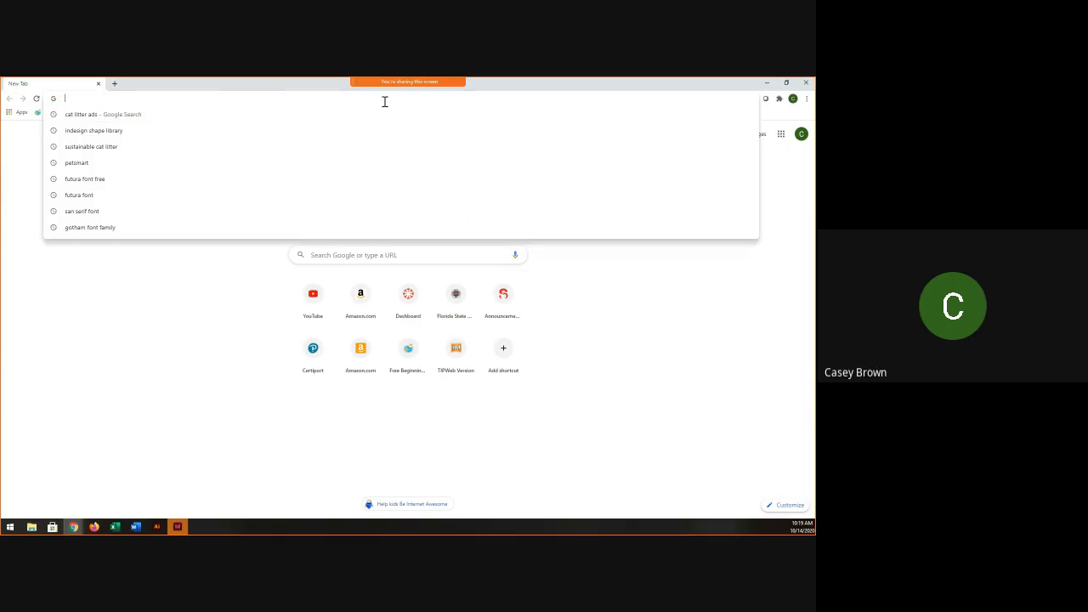
text(pet sale)
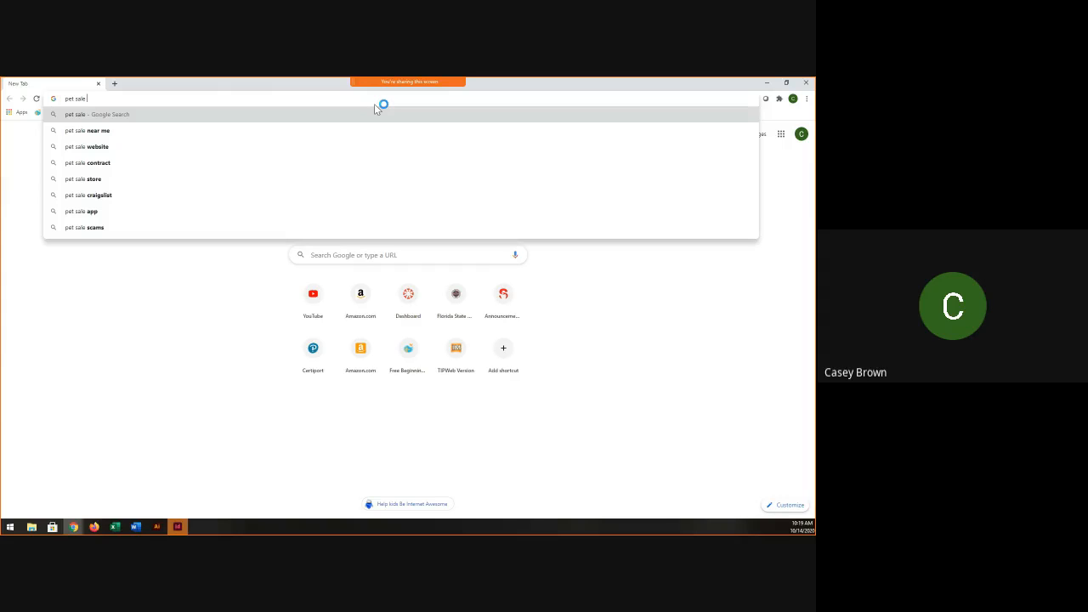
text( ads)
key(Return)
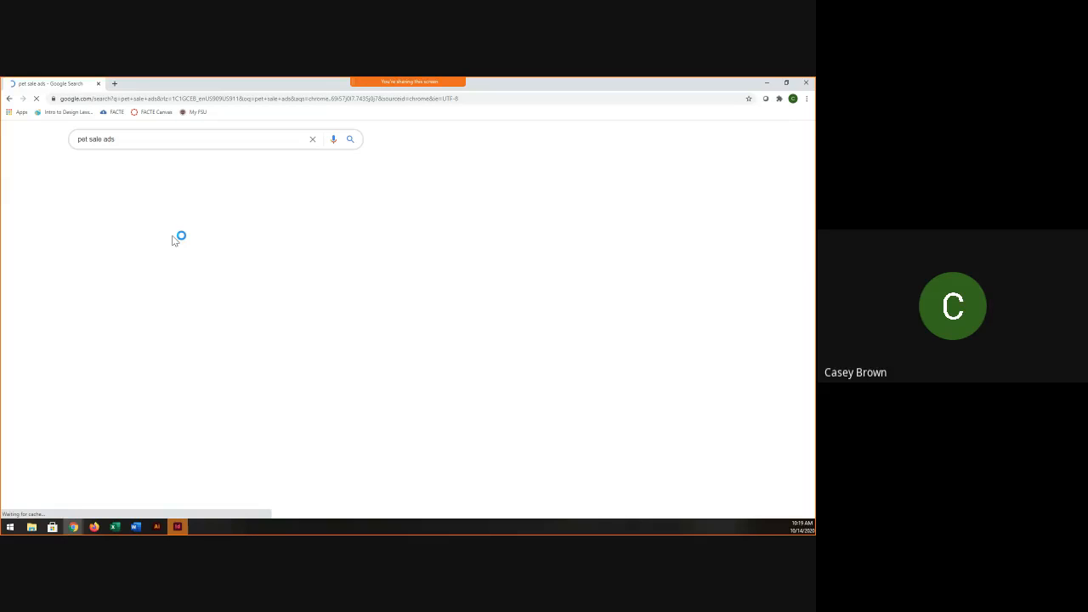
click(157, 163)
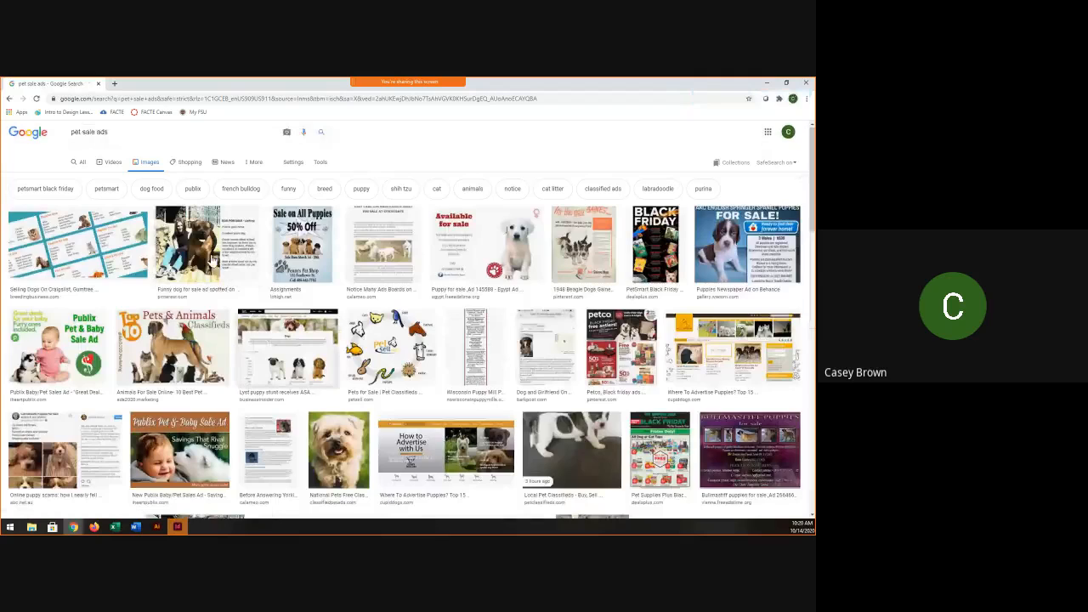
Replace the image search with "cat little ads".
click(266, 137)
text(cat li)
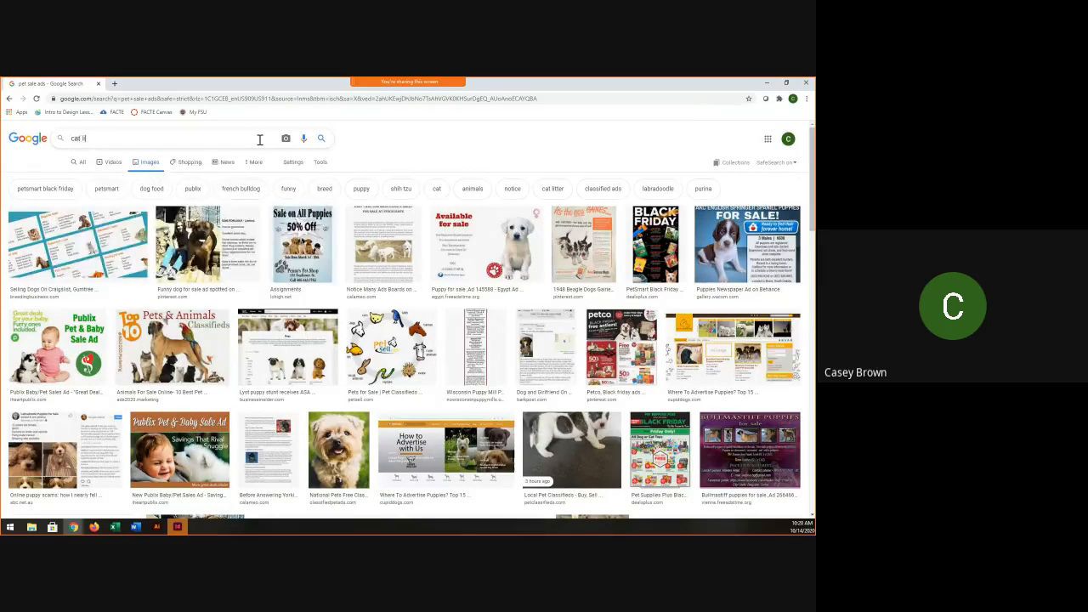
text(ttle ads)
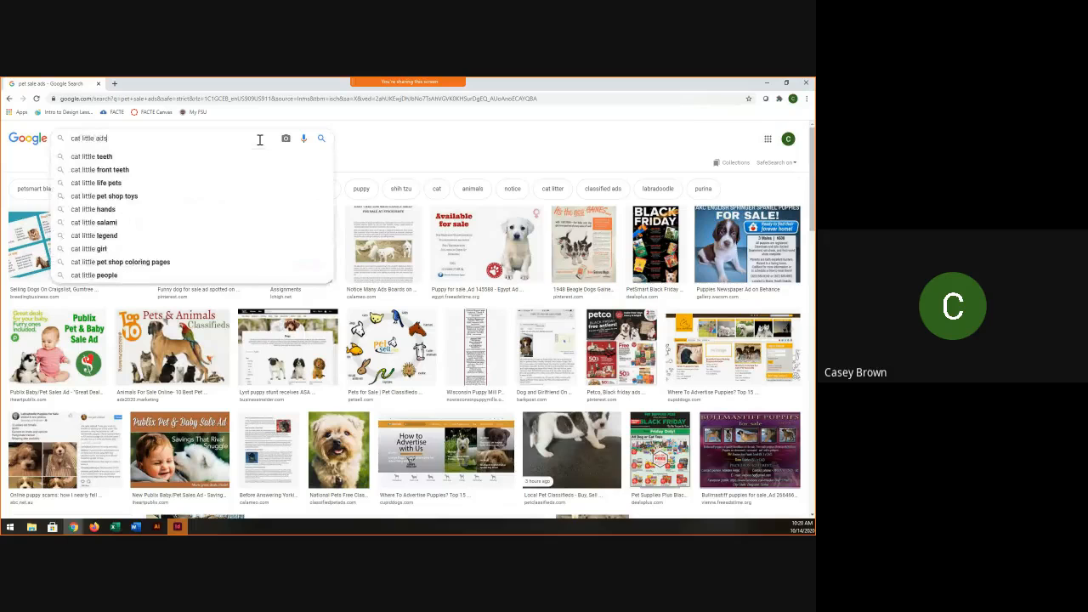
key(Return)
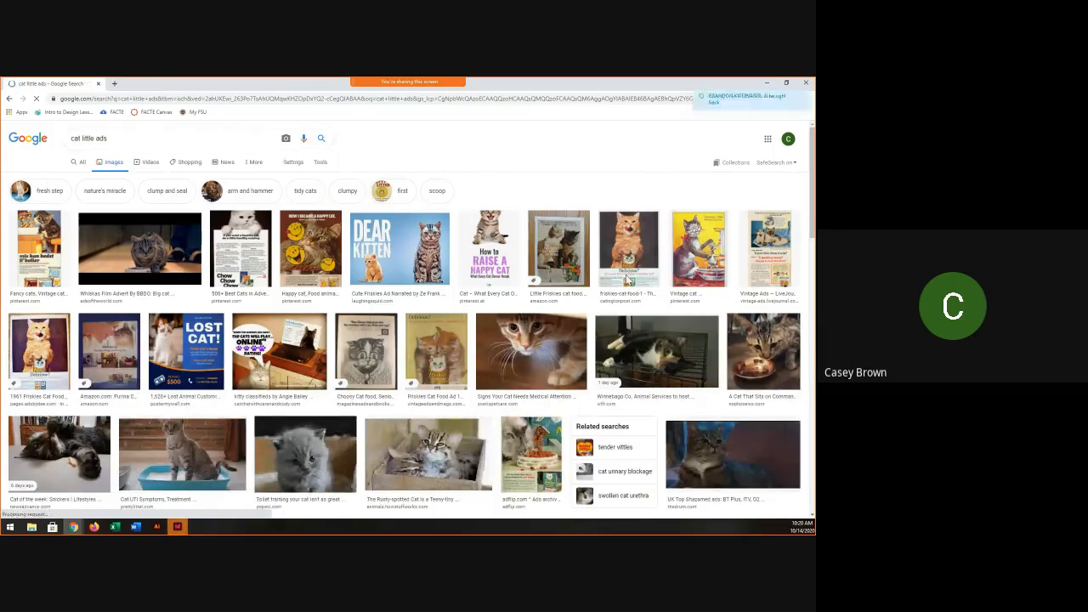
Browse the cat ad image results for layout and design inspiration.
scroll(463, 348, down, 1)
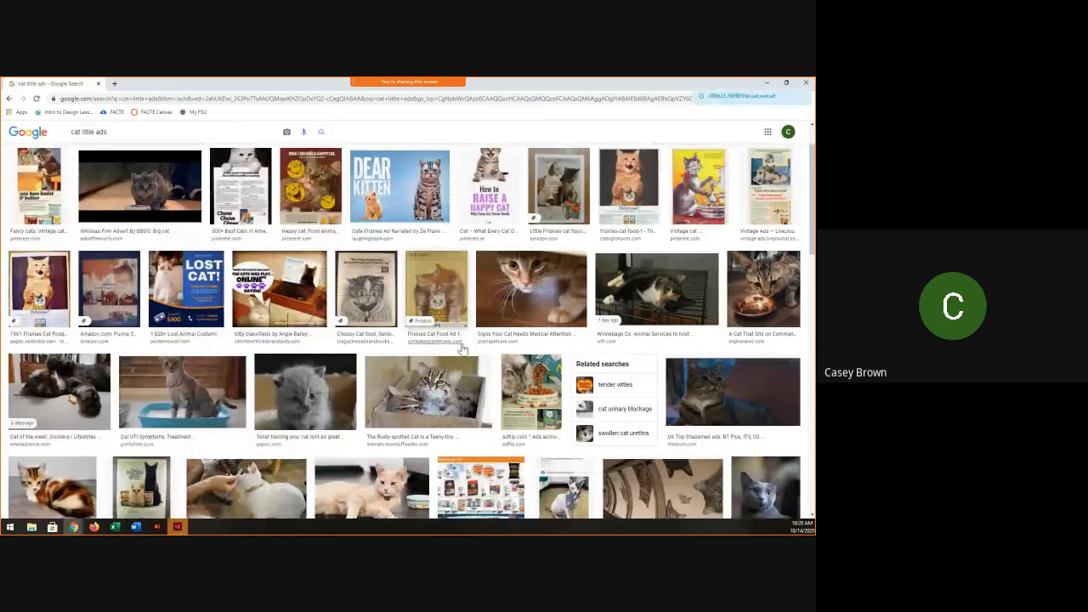
scroll(464, 349, down, 2)
scroll(463, 349, down, 2)
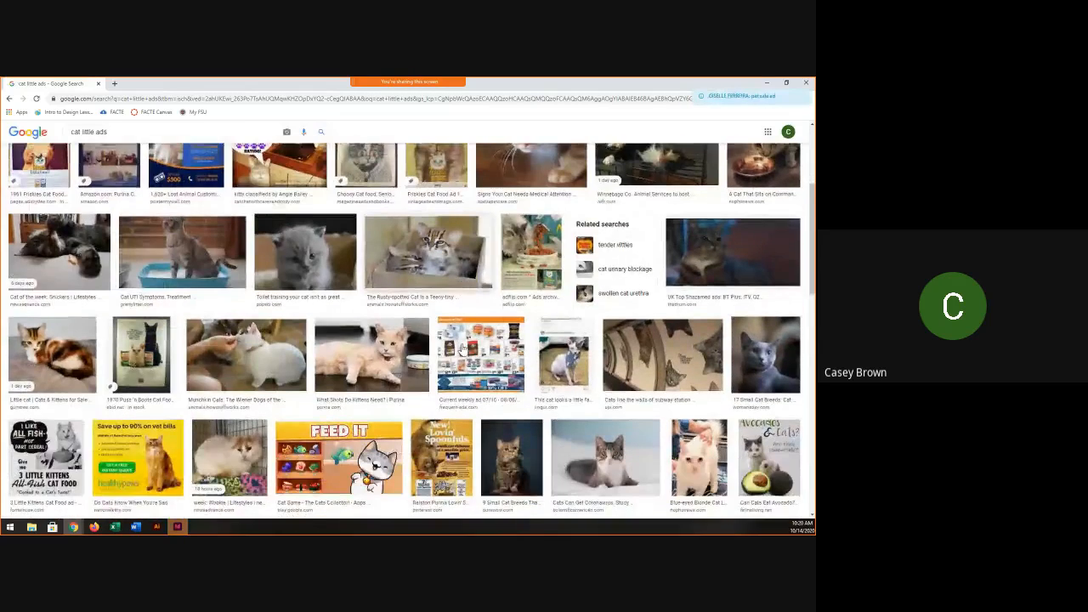
scroll(463, 348, down, 1)
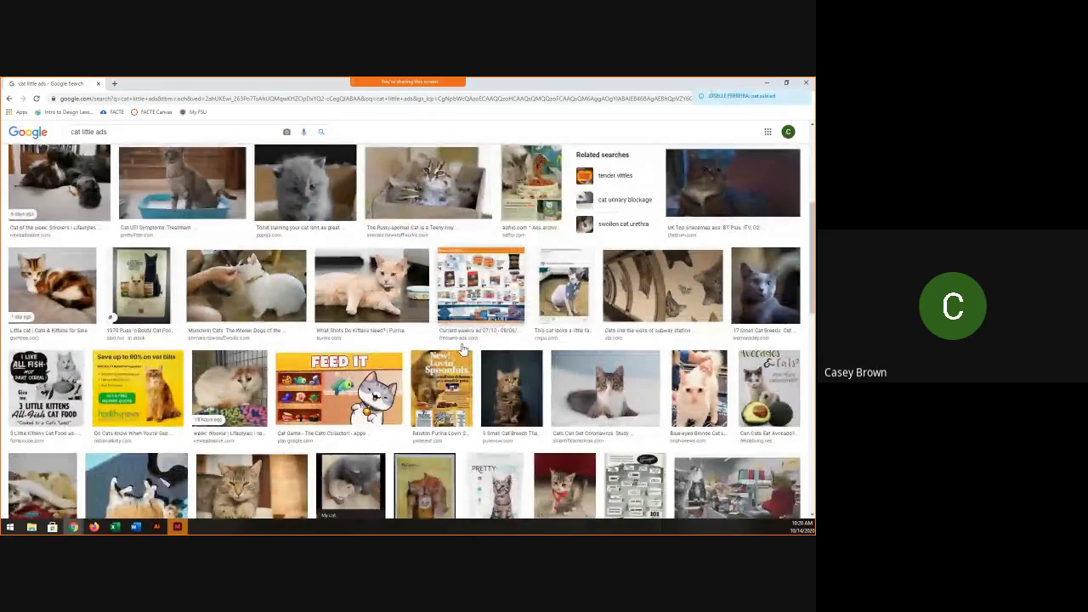
scroll(463, 349, down, 1)
scroll(463, 348, up, 1)
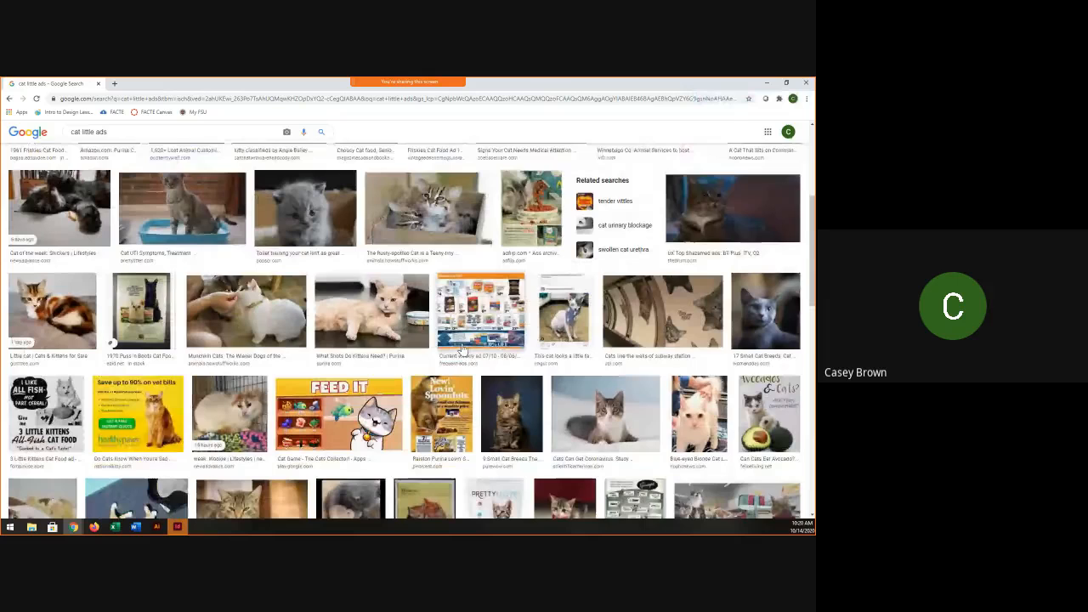
scroll(613, 246, up, 2)
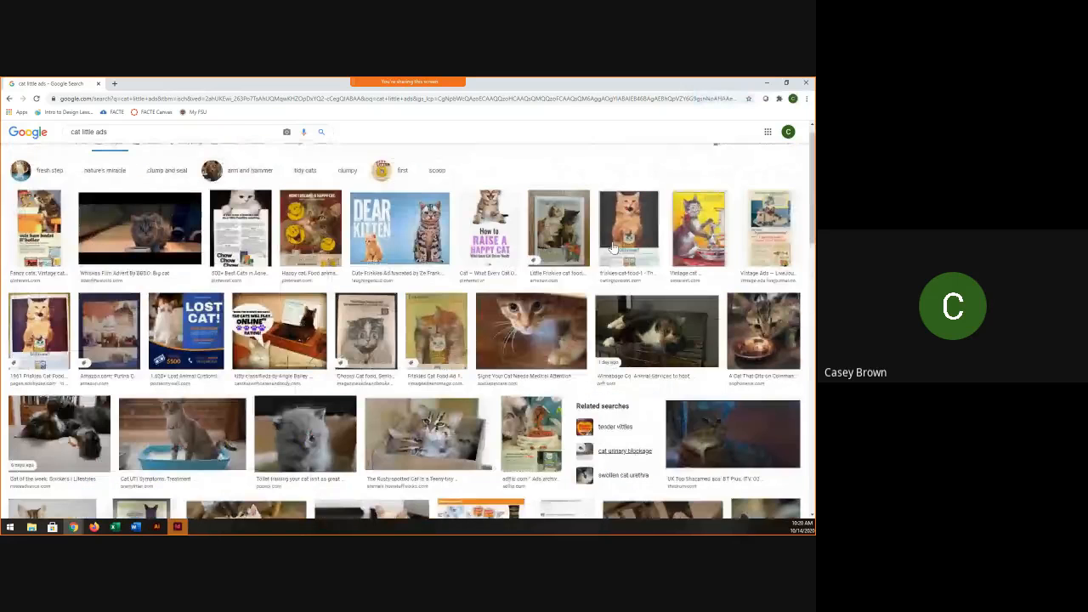
scroll(614, 247, up, 1)
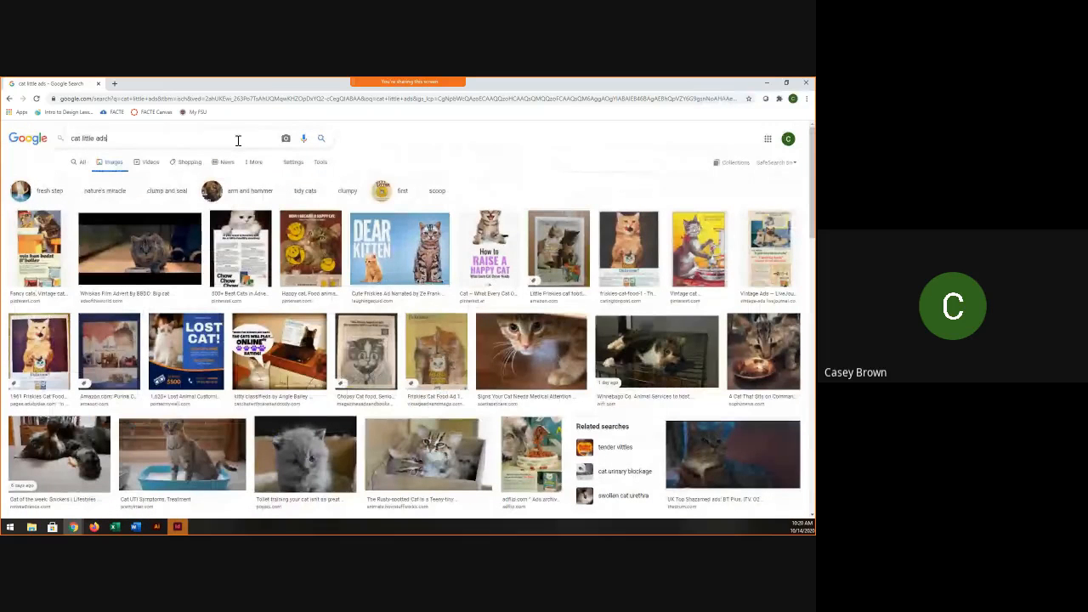
Minimize the browser, switch to InDesign and create the one-page portrait Letter document Cat Litter Sale Poster, 8.5 x 11 in with 0.25 in margins.
click(770, 83)
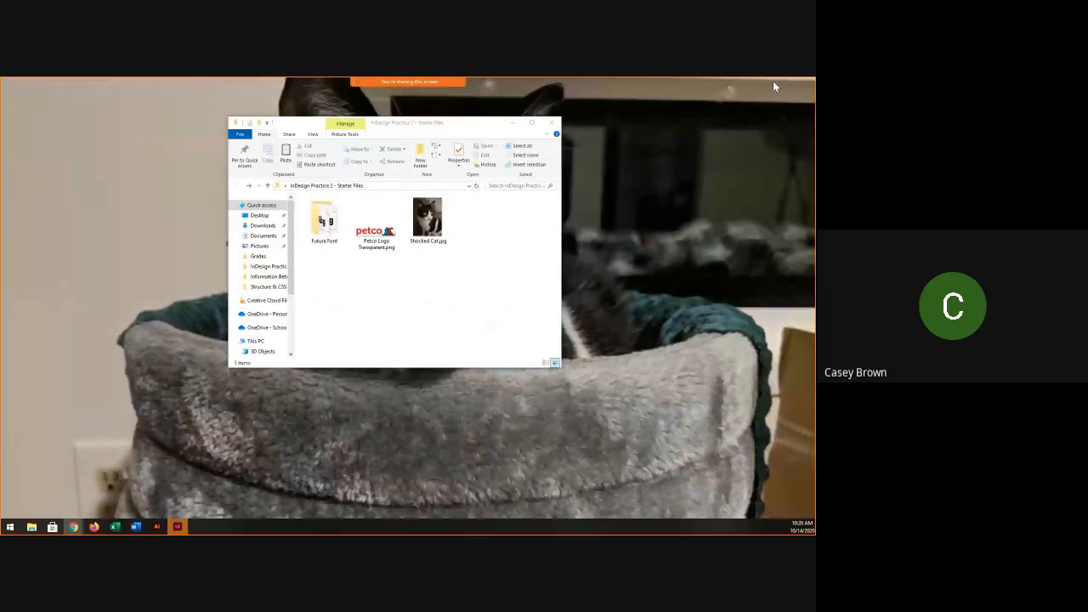
click(178, 526)
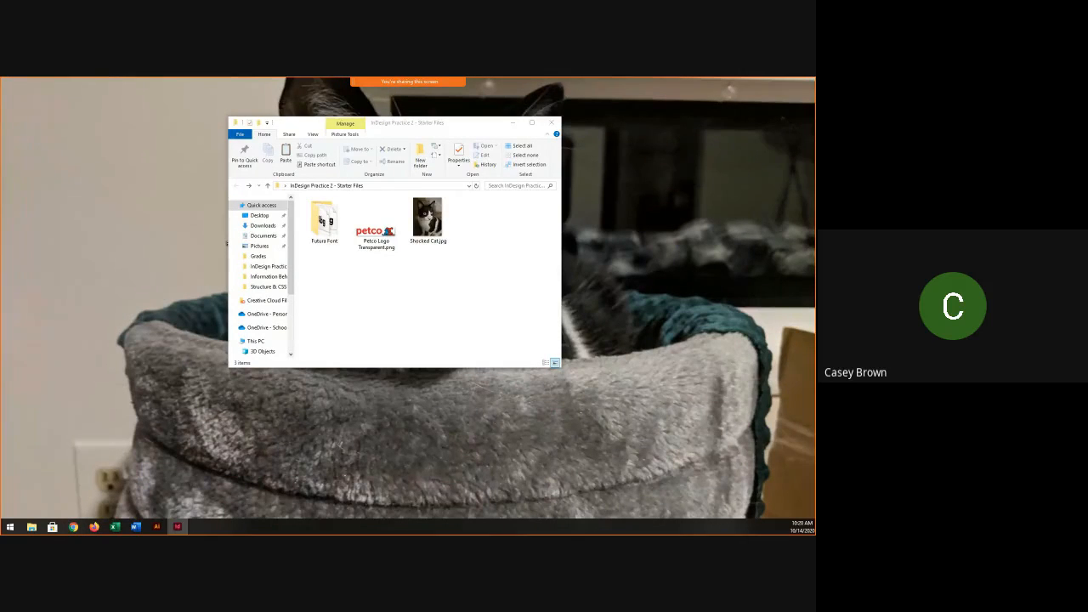
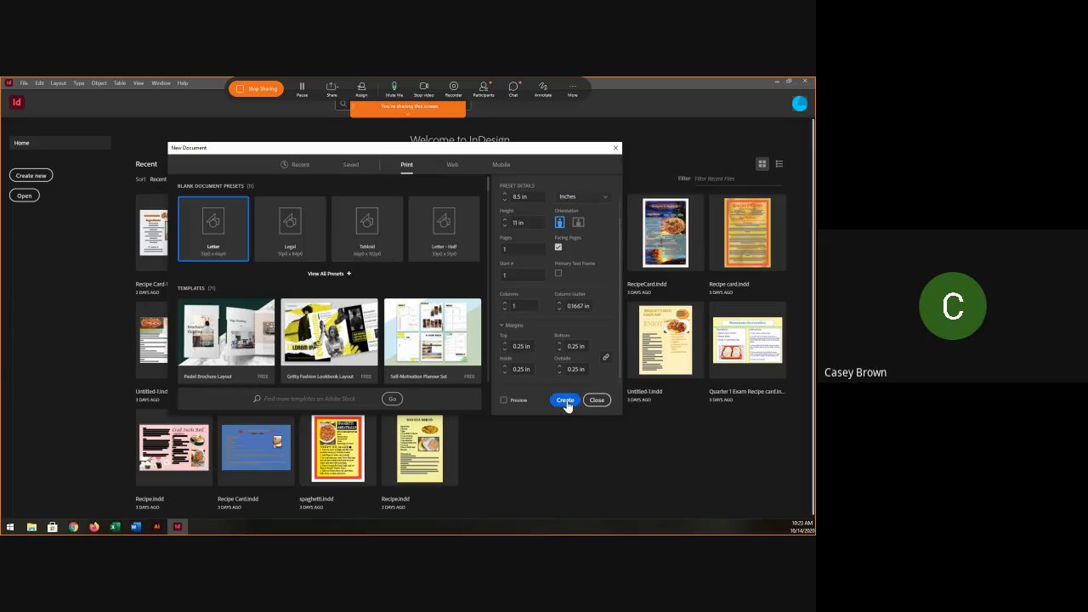
click(565, 401)
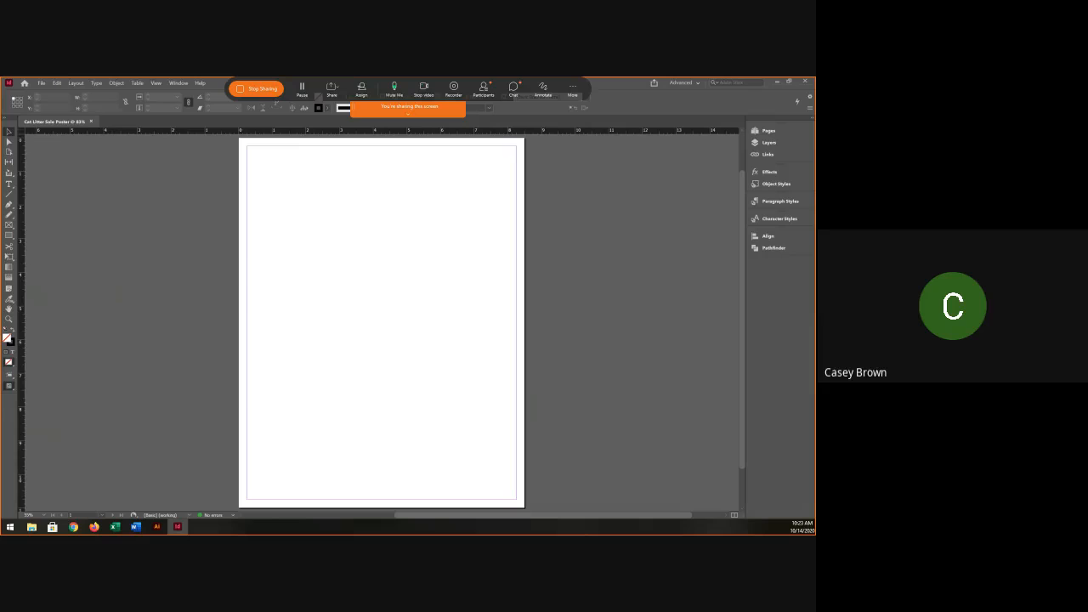
Switch the workspace to Typography.
click(681, 84)
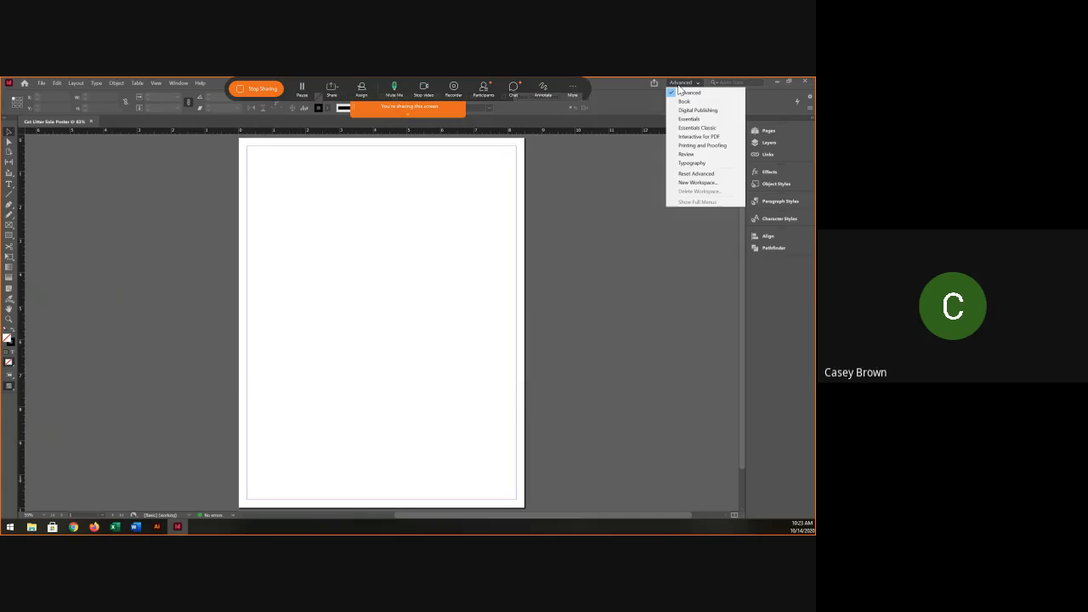
click(702, 164)
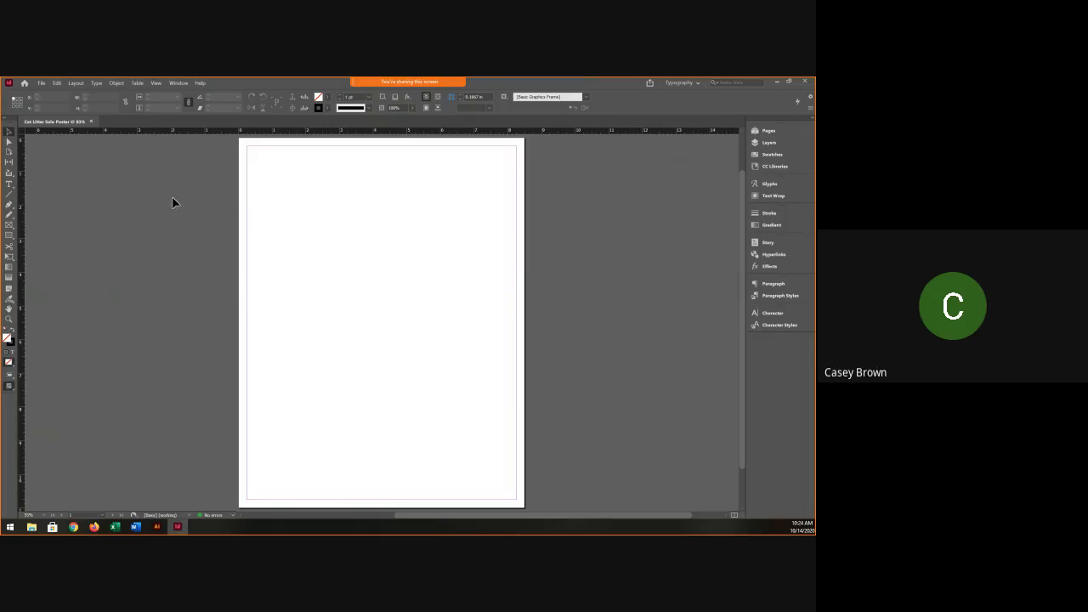
Save the document as Cat Litter Sale Poster.indd in the InDesign Practice 2 - Starter Files folder on the Desktop.
click(41, 85)
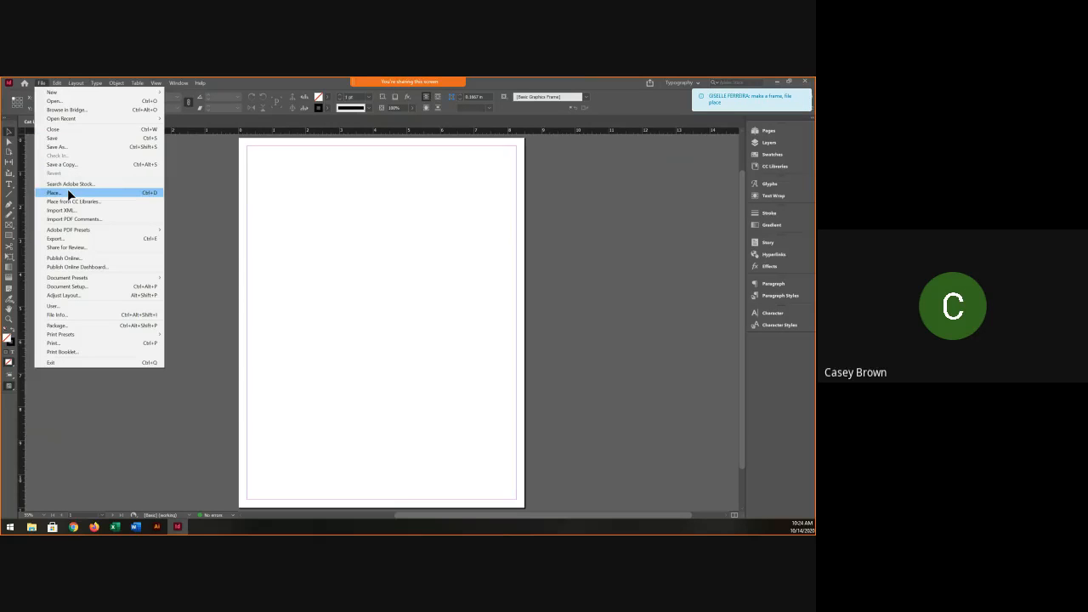
click(67, 192)
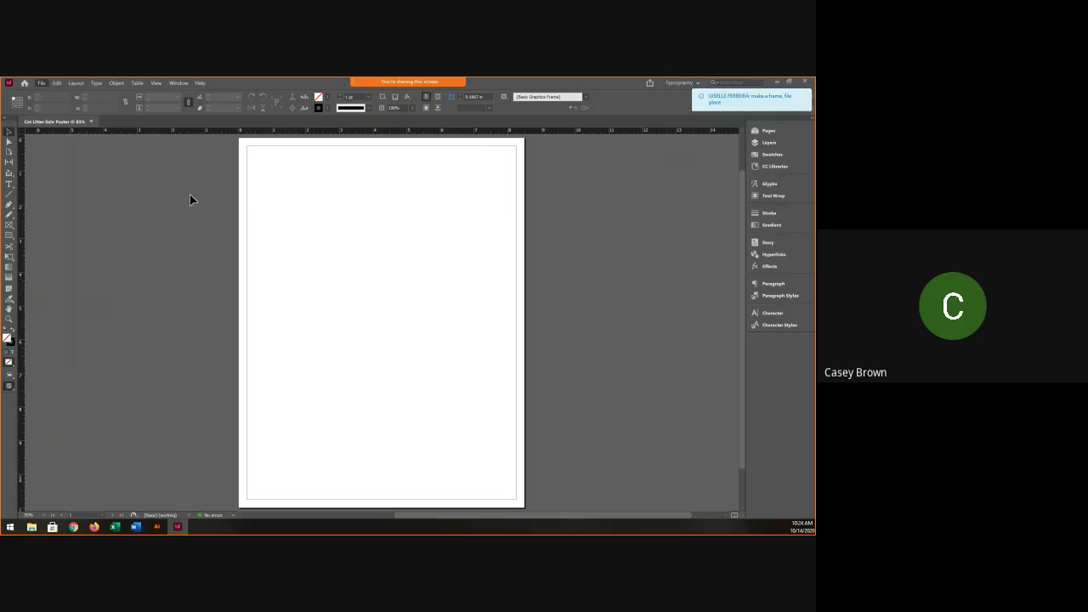
click(43, 80)
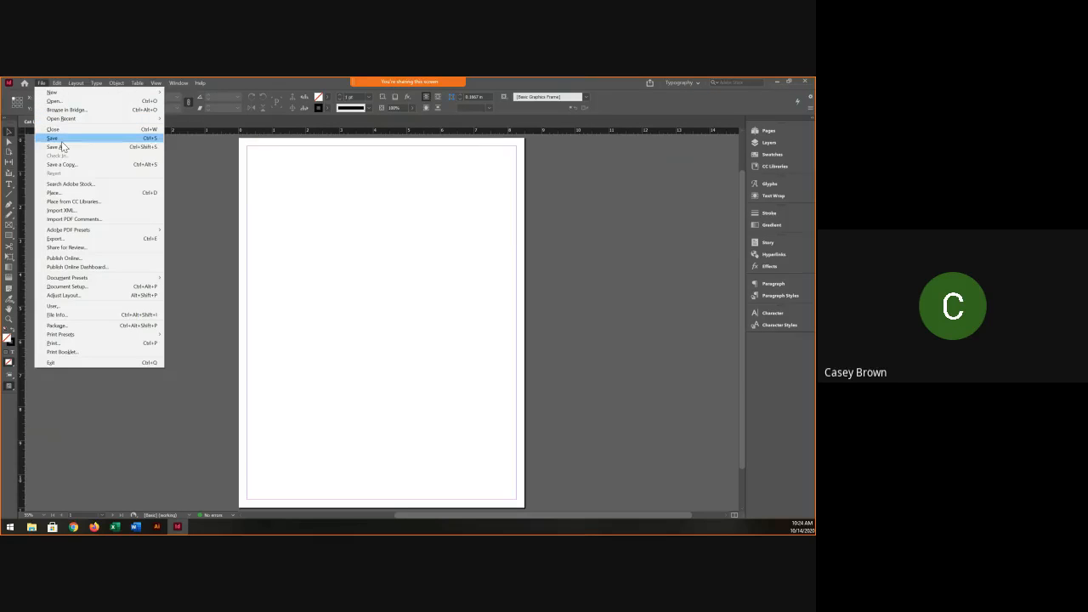
click(61, 148)
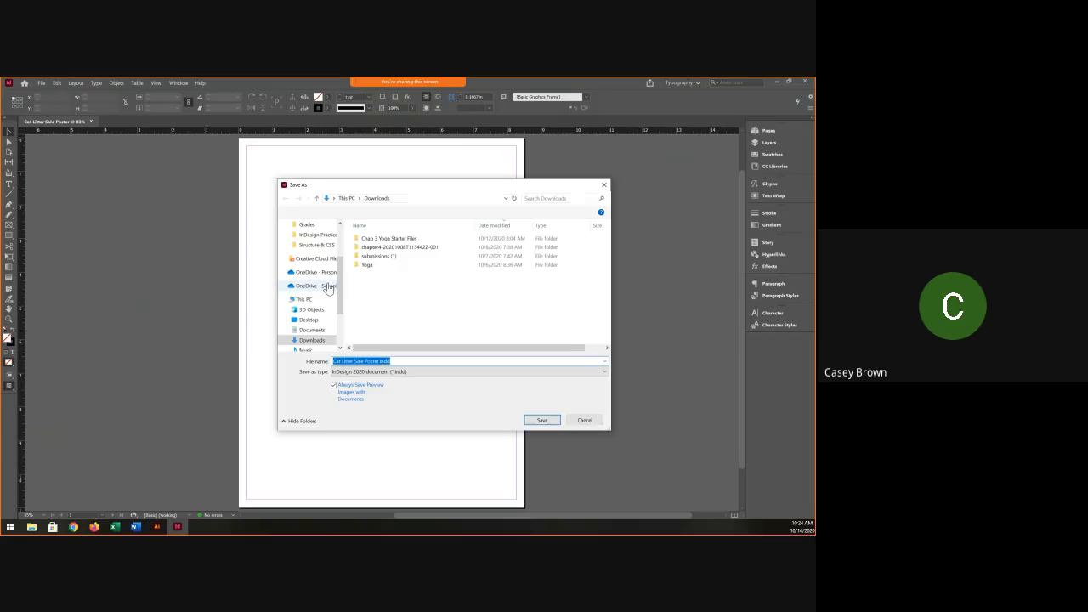
scroll(328, 287, up, 2)
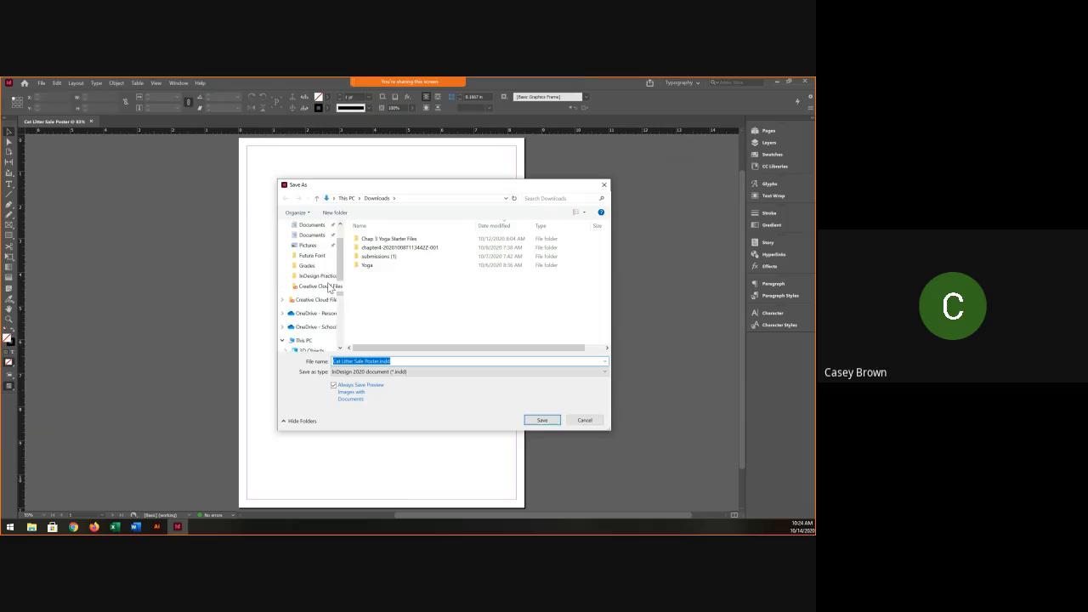
scroll(328, 287, up, 1)
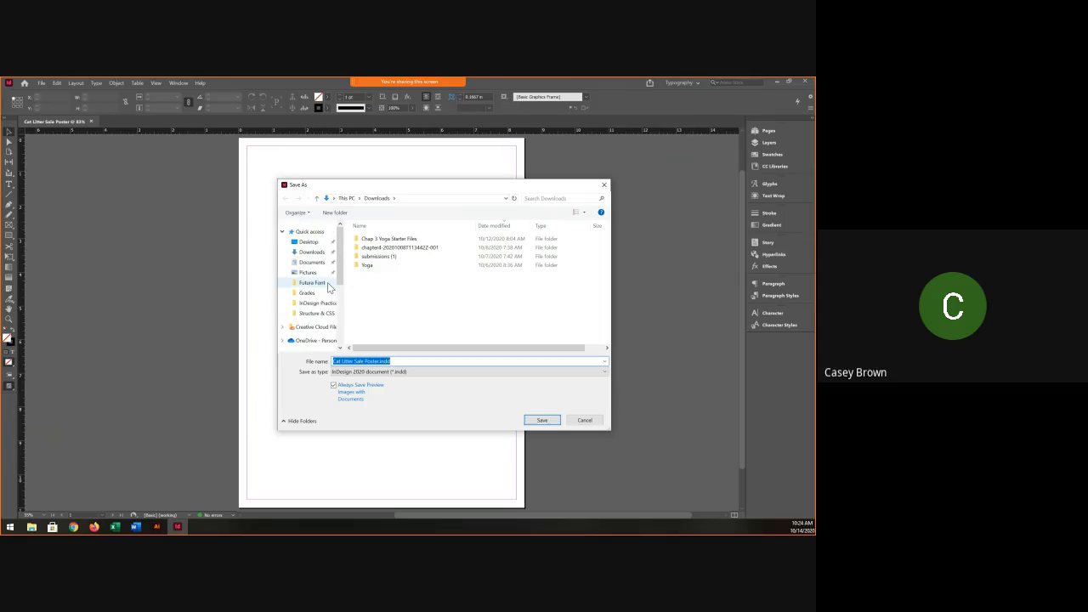
scroll(328, 287, down, 1)
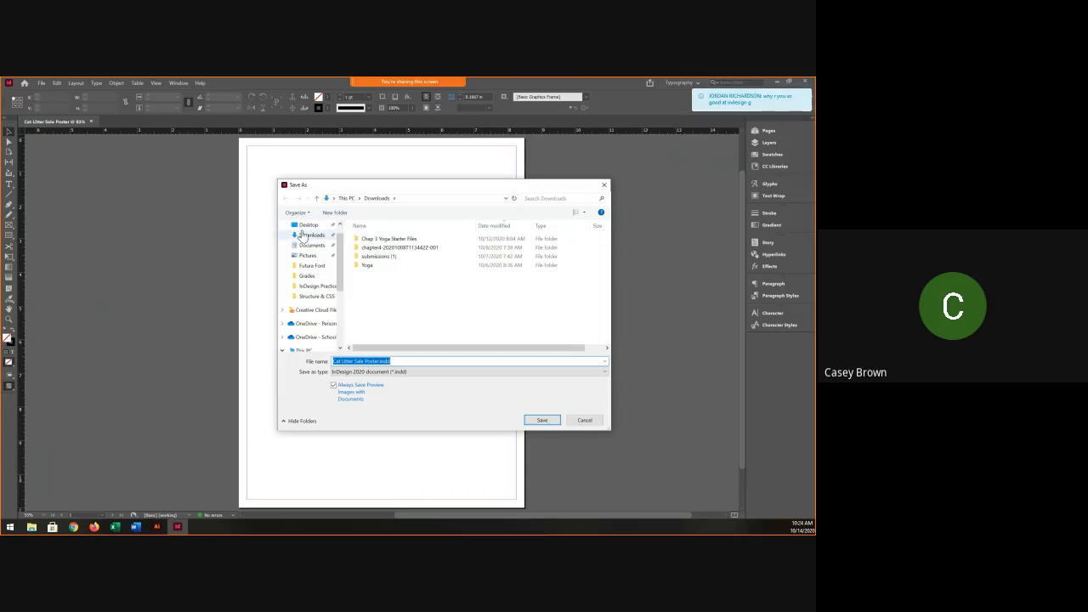
click(302, 226)
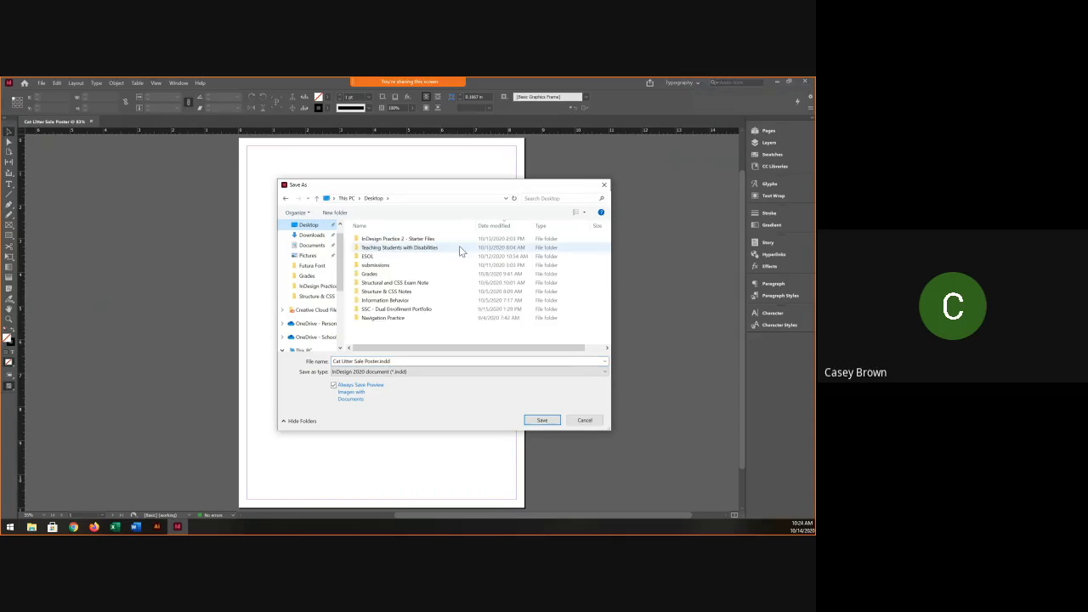
double_click(462, 241)
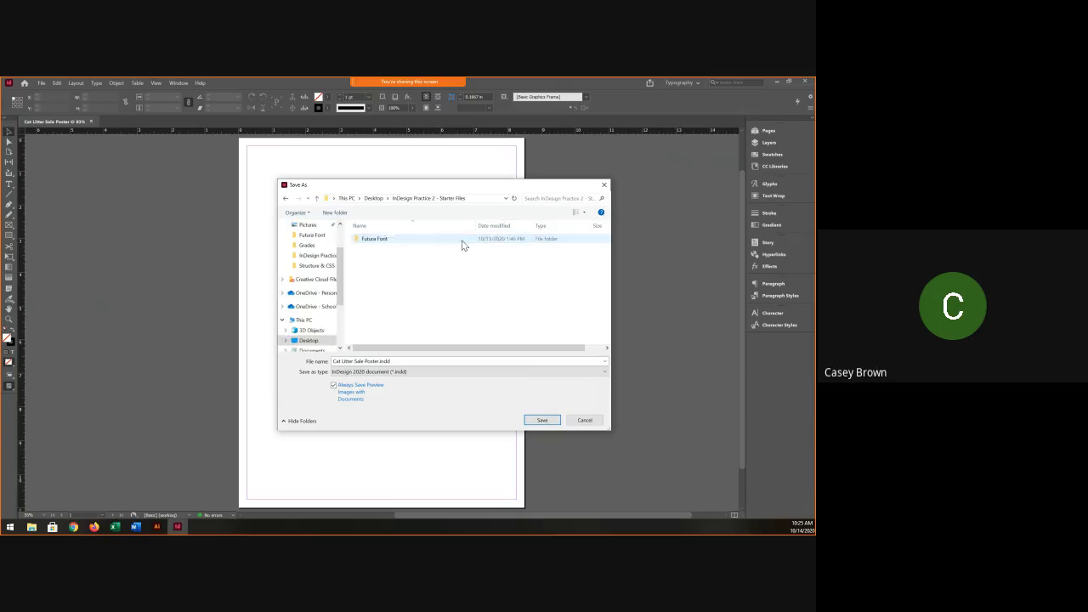
click(541, 421)
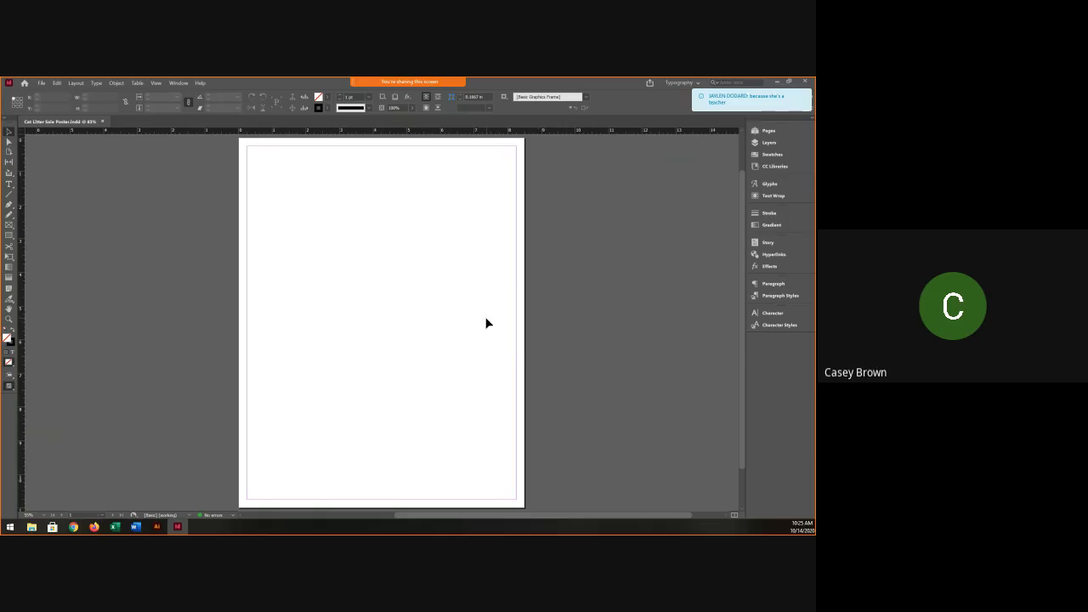
Place the cat photo from the starter files at the page's upper-left corner, about 7.97 in wide and 10.63 in high.
click(39, 84)
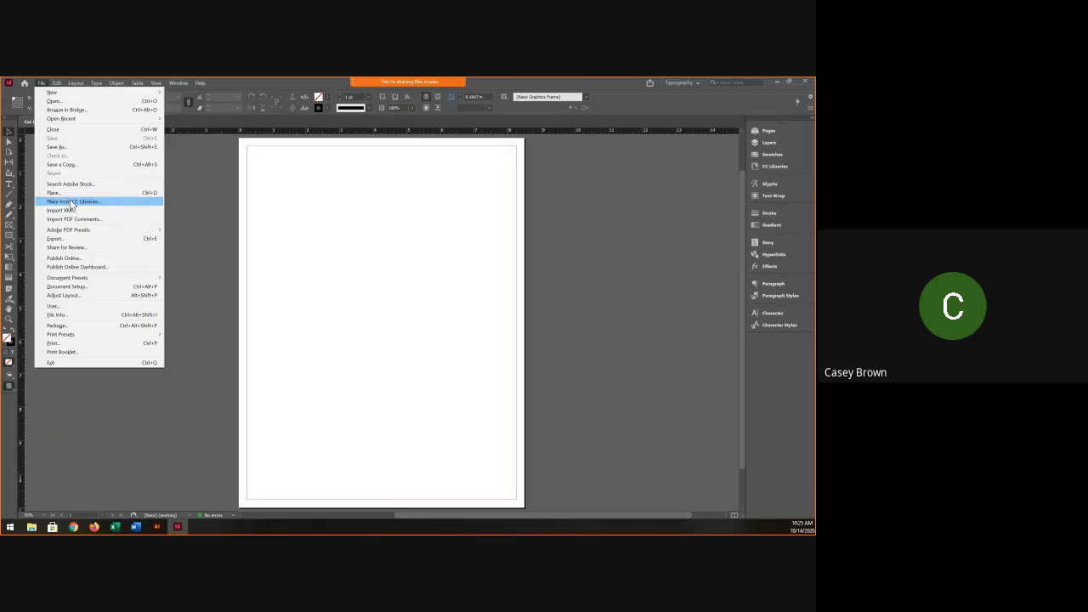
click(128, 196)
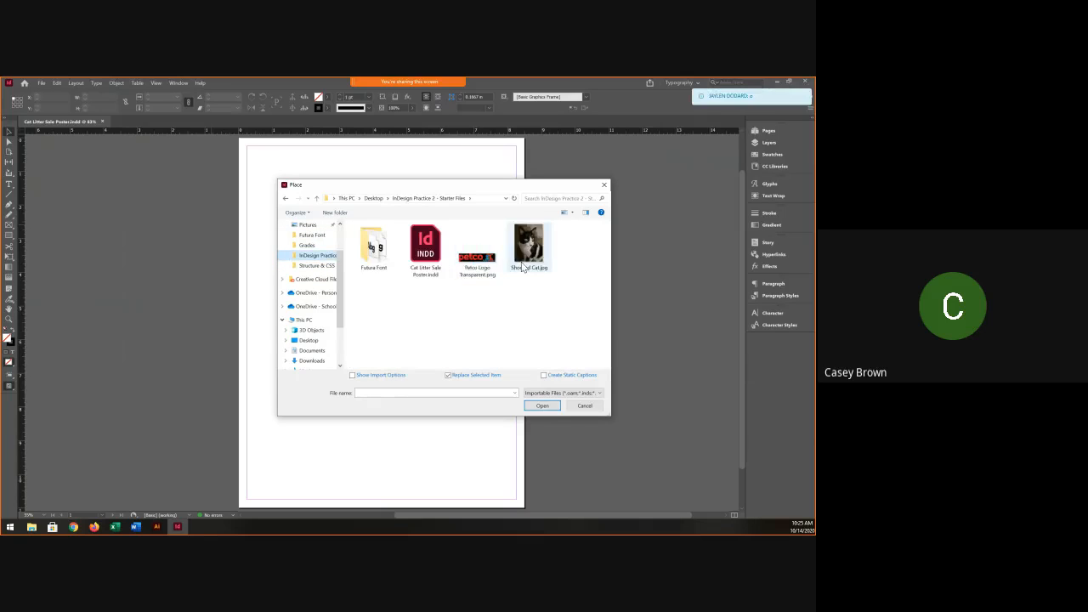
double_click(523, 267)
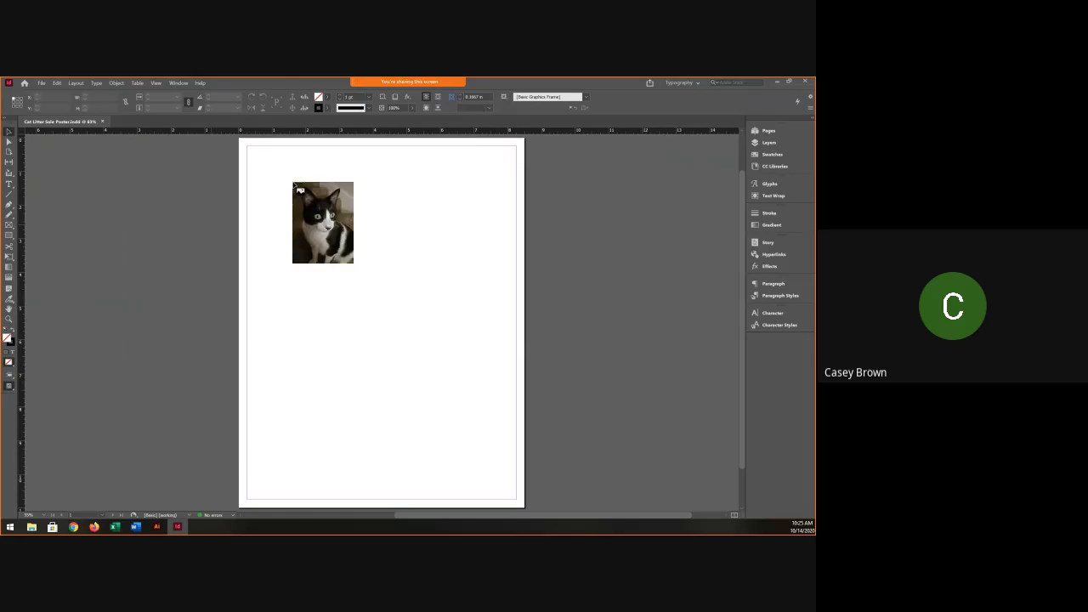
click(248, 150)
drag(251, 153, 441, 409)
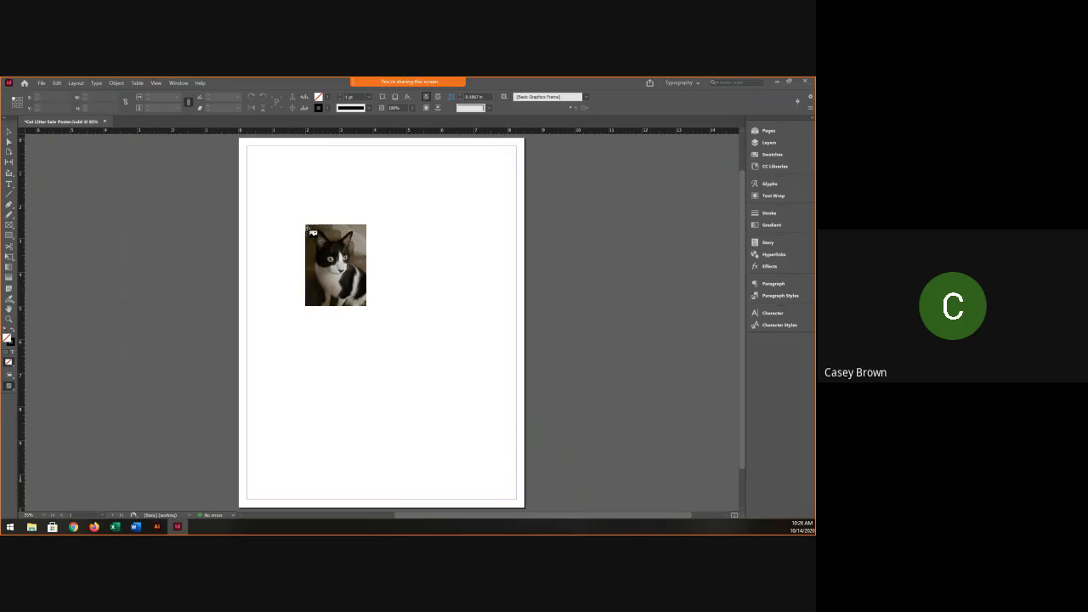
drag(306, 227, 289, 181)
key(ctrl+z)
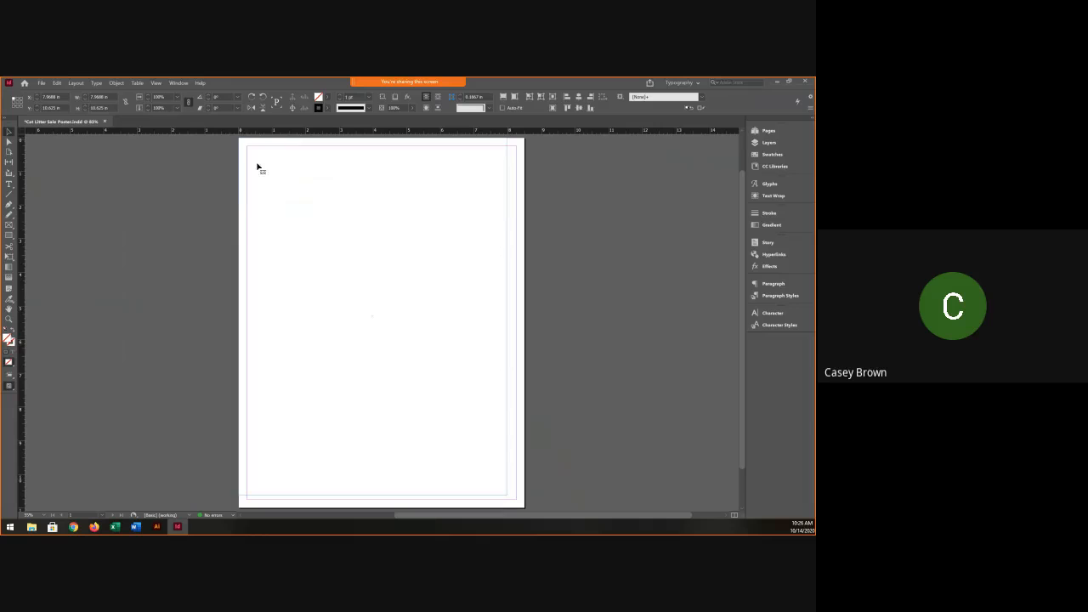
click(427, 403)
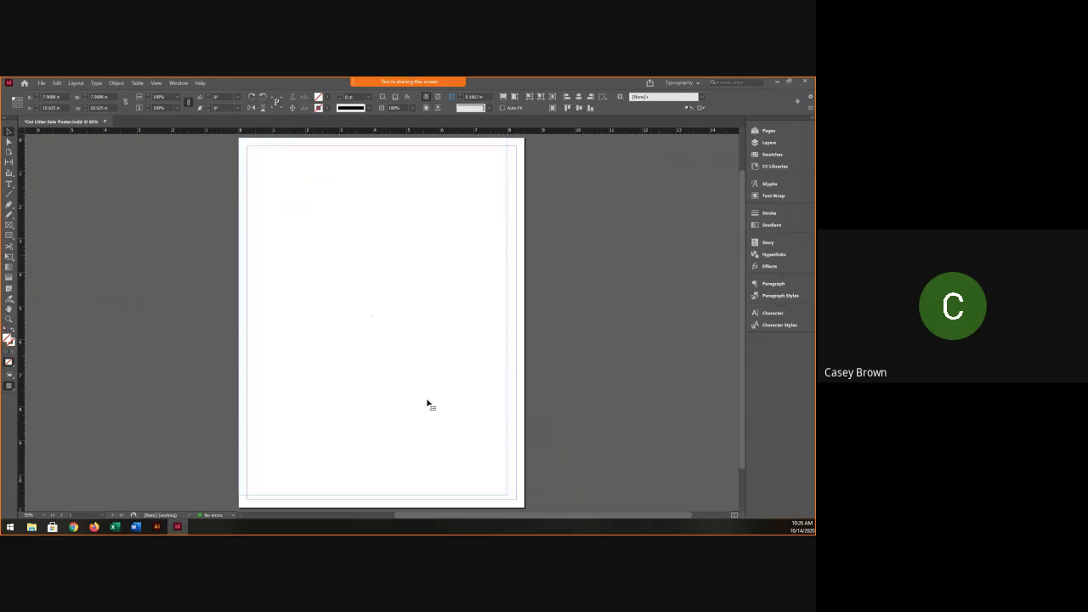
click(463, 424)
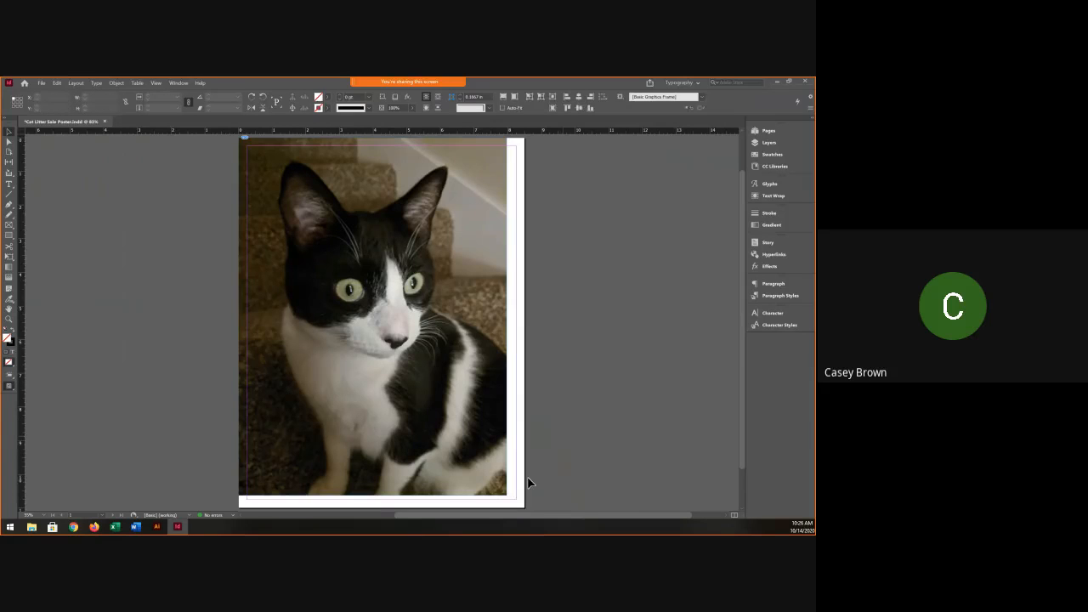
Scale the cat photo proportionally to the 8.5 in page width and crop its lower edge to an 11 in height.
click(505, 486)
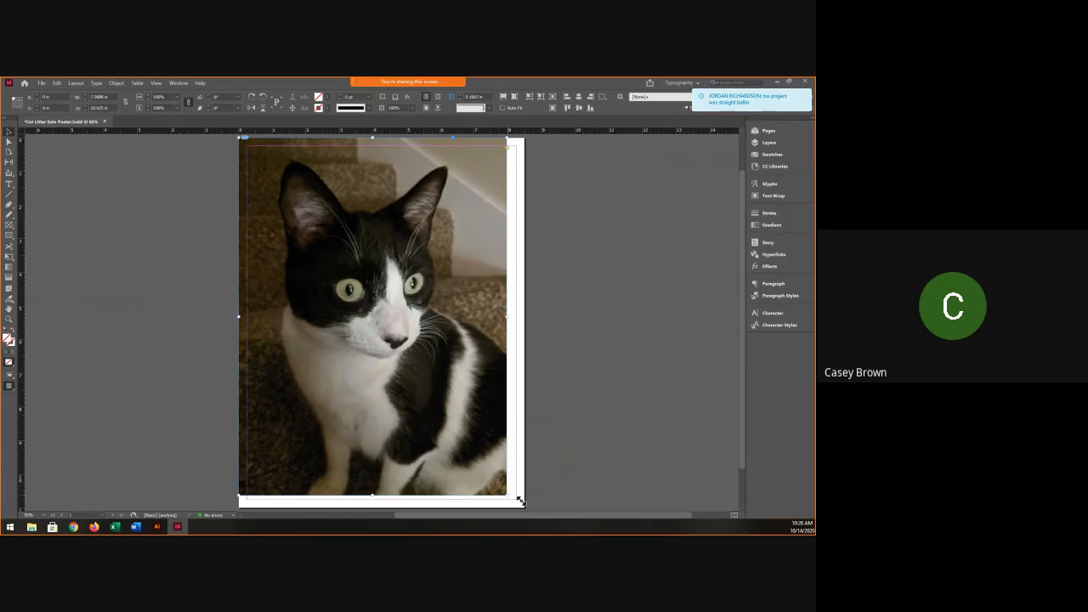
drag(521, 501, 525, 508)
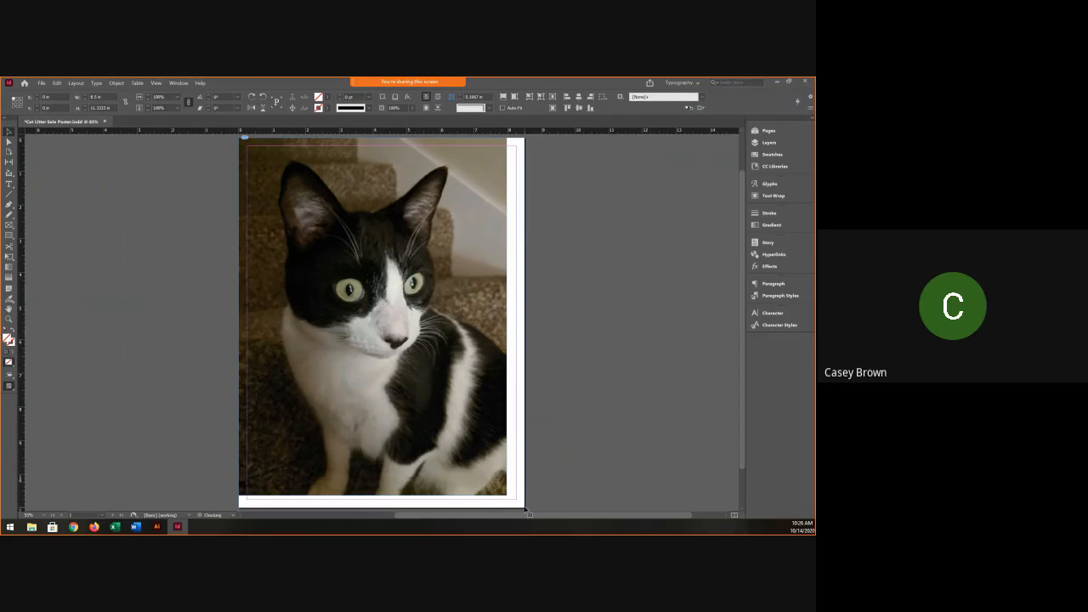
scroll(560, 459, down, 1)
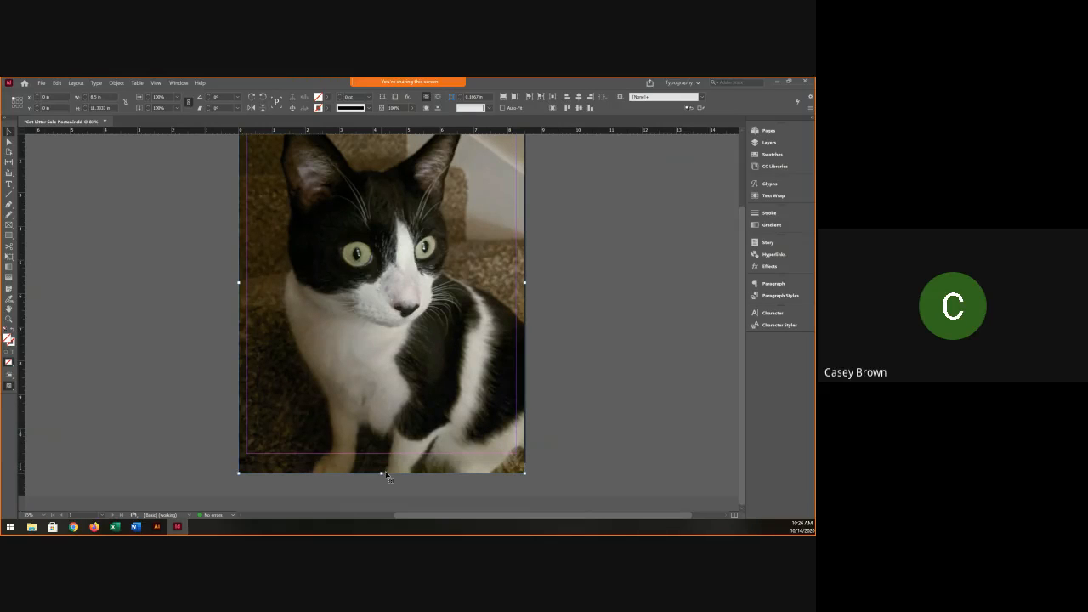
drag(382, 476, 380, 461)
click(337, 472)
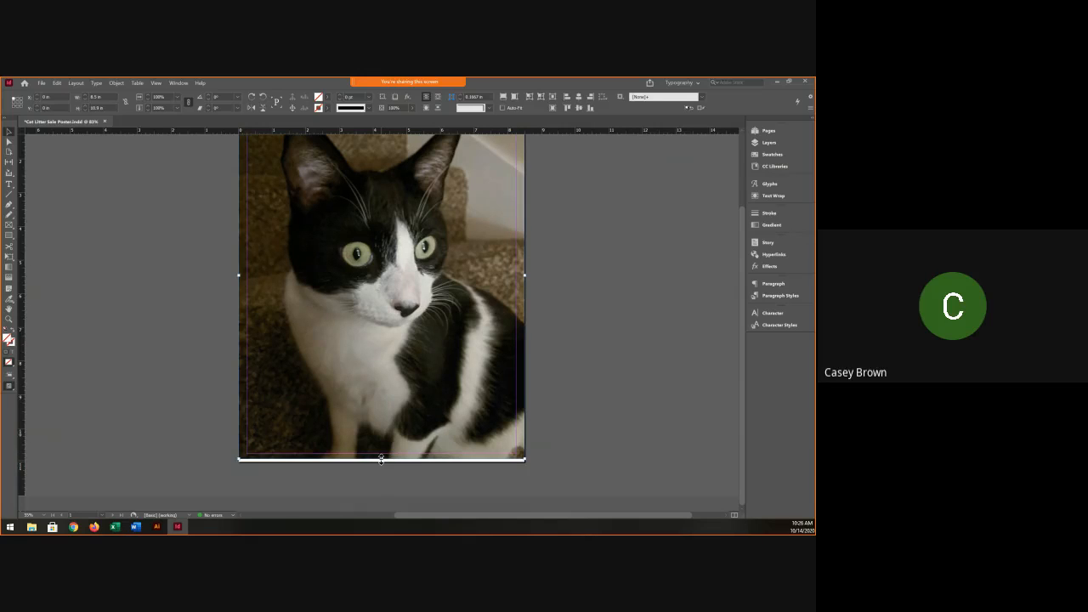
drag(381, 458, 382, 460)
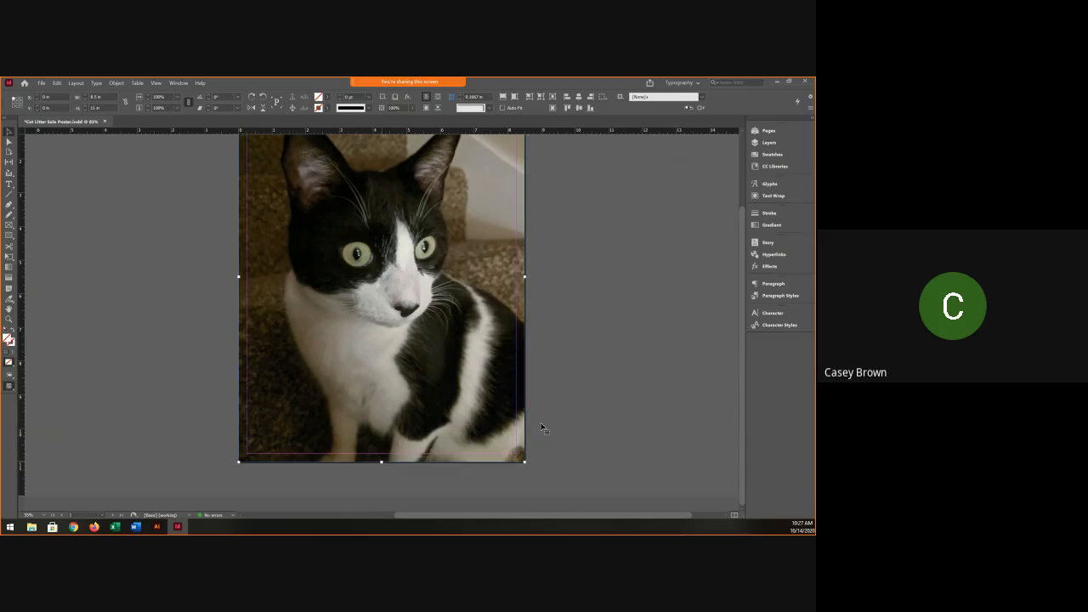
scroll(566, 425, up, 2)
scroll(567, 425, left, 3)
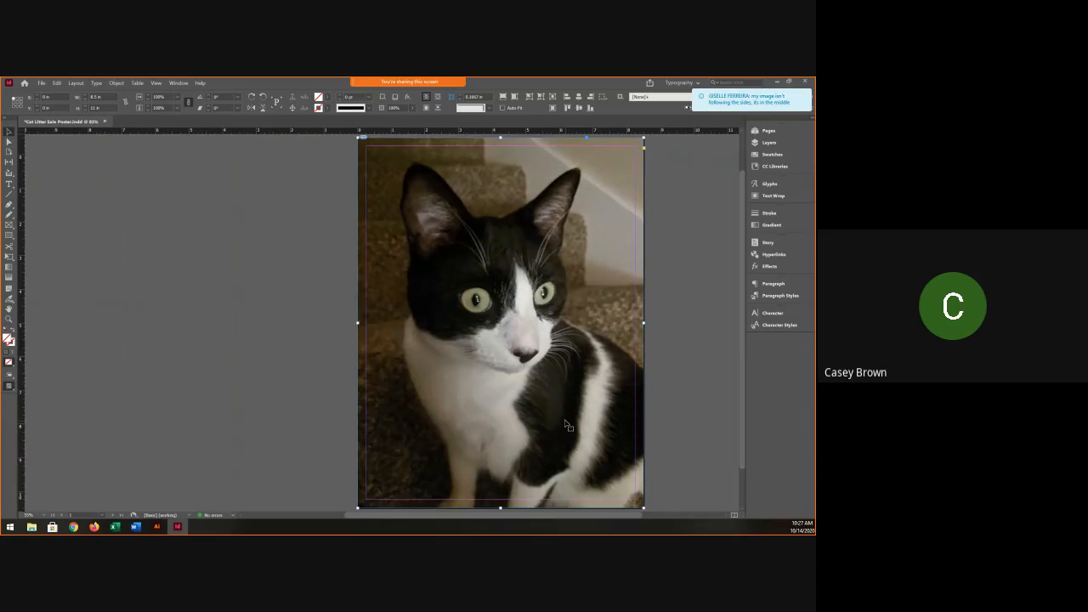
scroll(606, 360, right, 5)
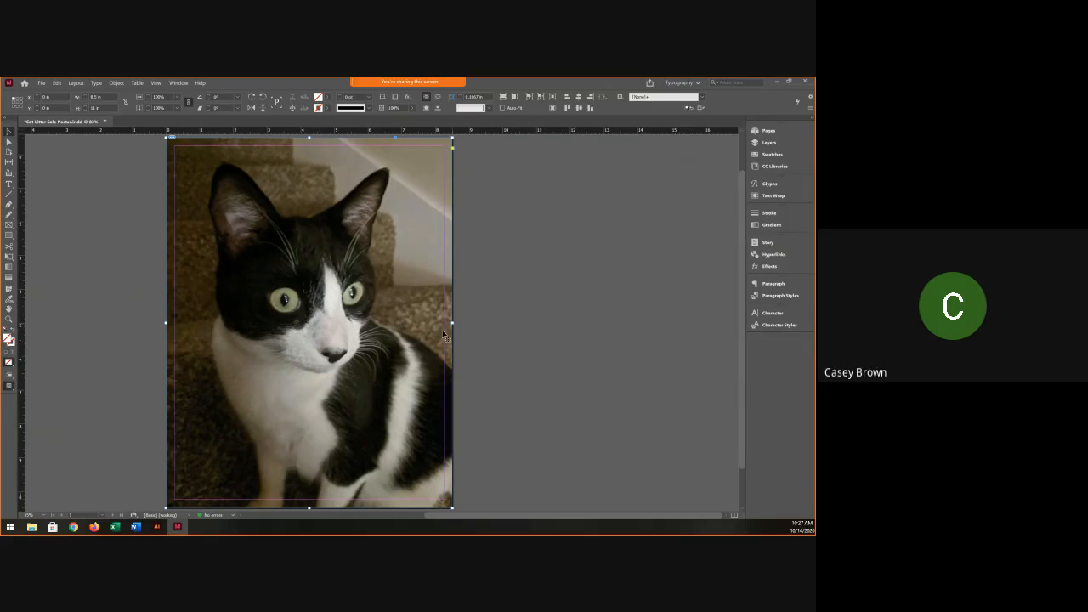
mouse_move(453, 323)
mouse_down()
mouse_move(464, 300)
mouse_move(450, 310)
mouse_up()
click(525, 331)
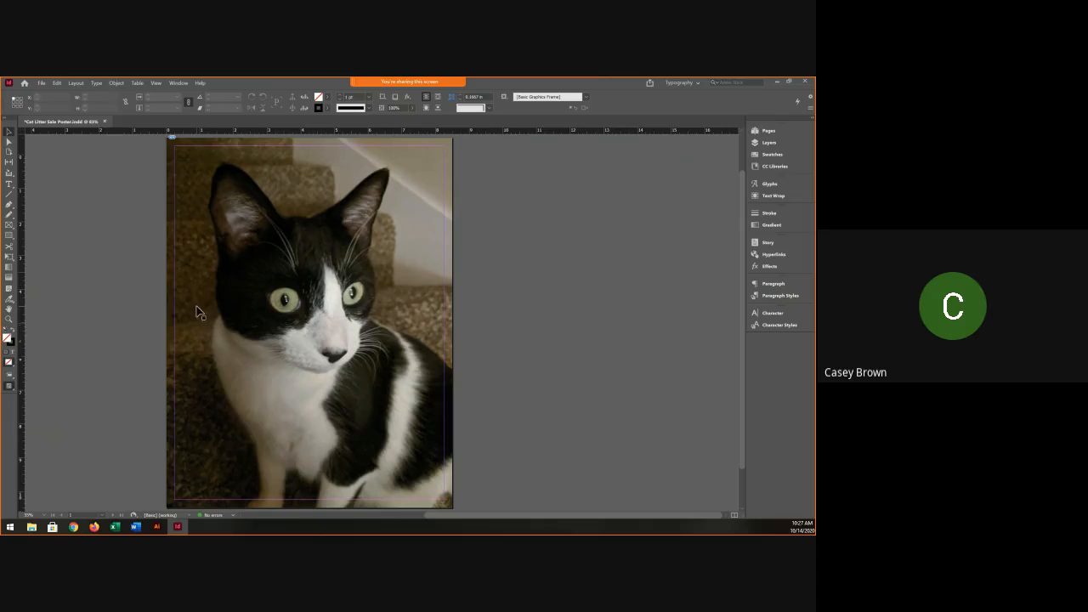
Check that the rulers are shown and add a vertical guide on the pasteboard at about X -2.18 in.
click(156, 86)
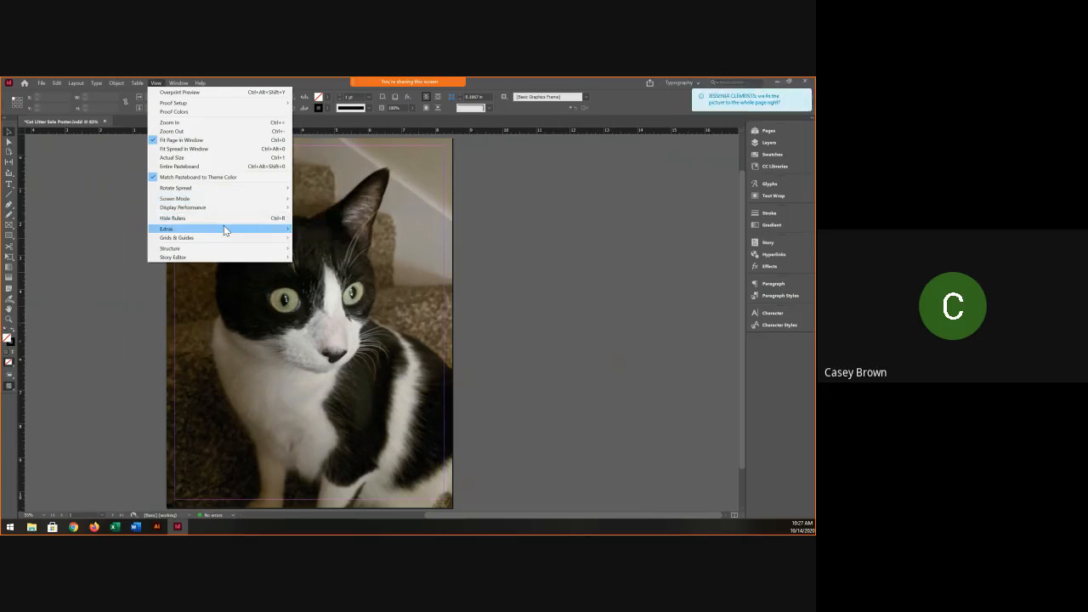
mouse_move(226, 231)
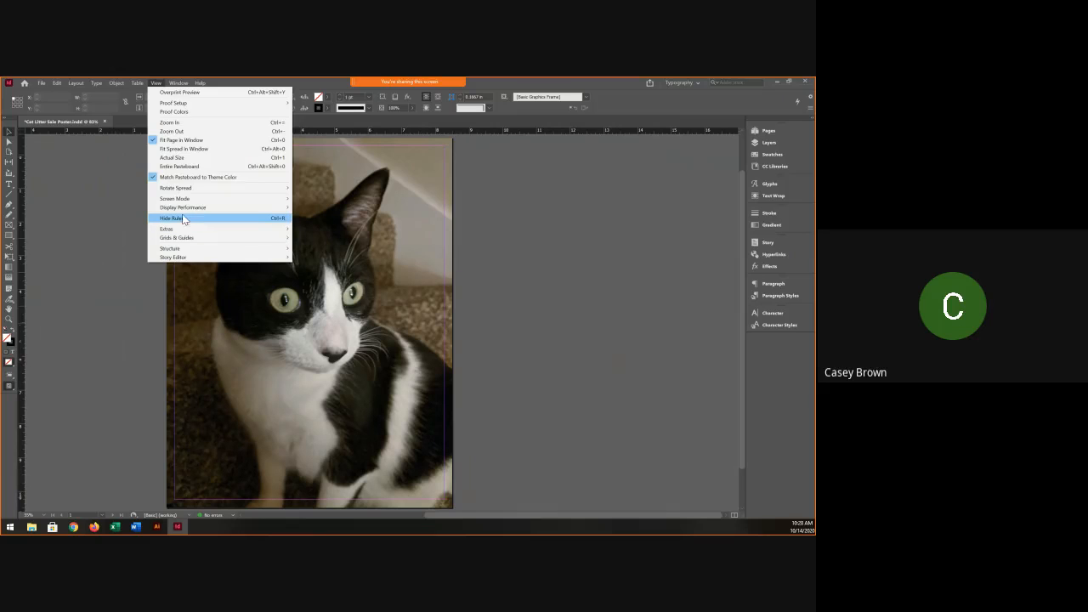
click(572, 256)
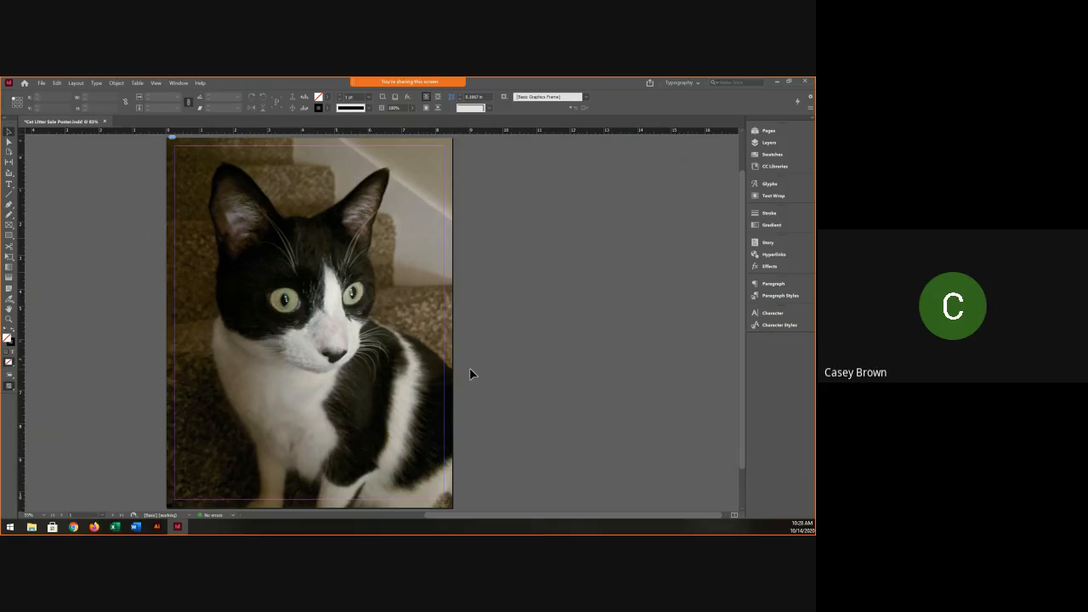
scroll(470, 369, down, 3)
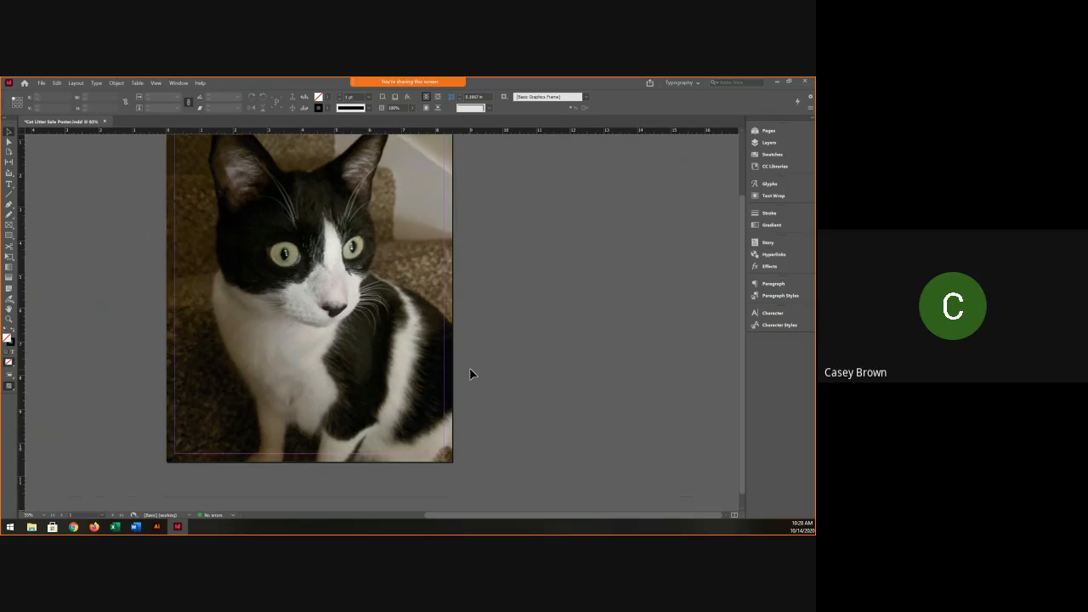
scroll(470, 373, up, 3)
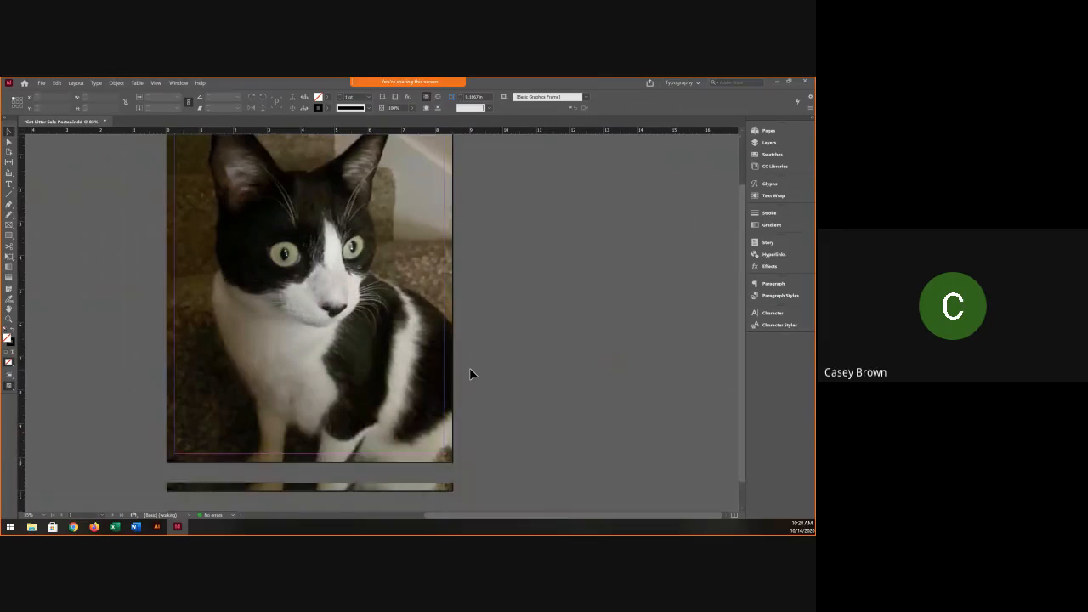
scroll(470, 369, down, 2)
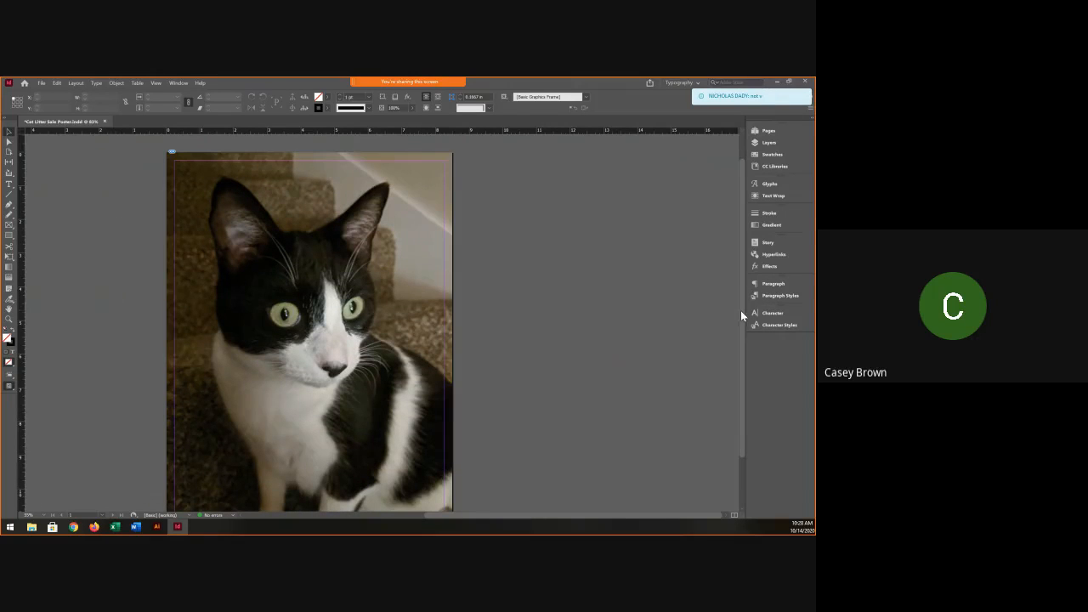
drag(741, 311, 740, 324)
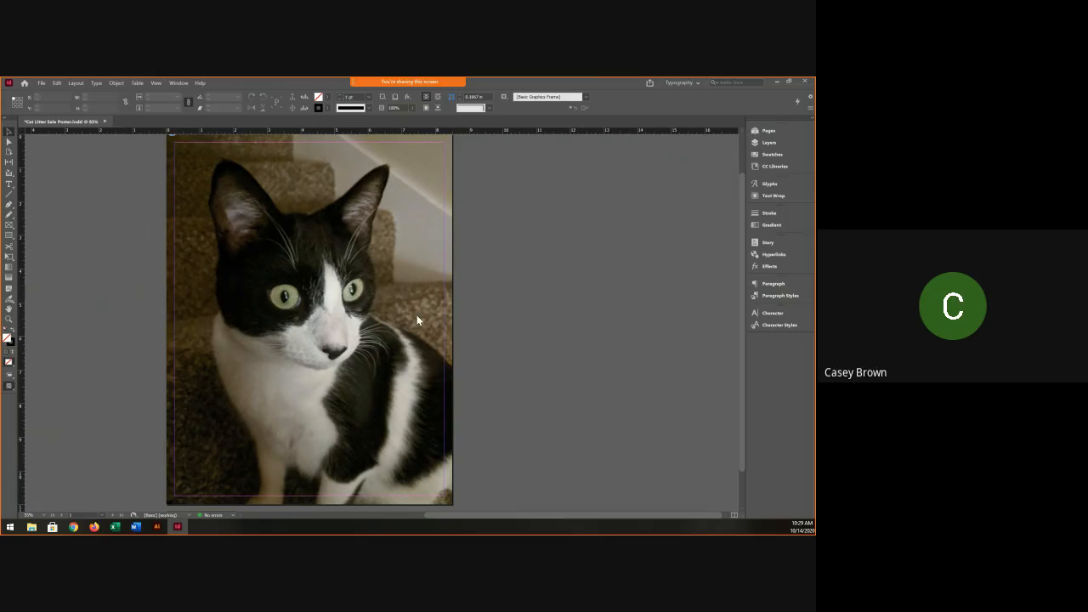
drag(21, 291, 89, 276)
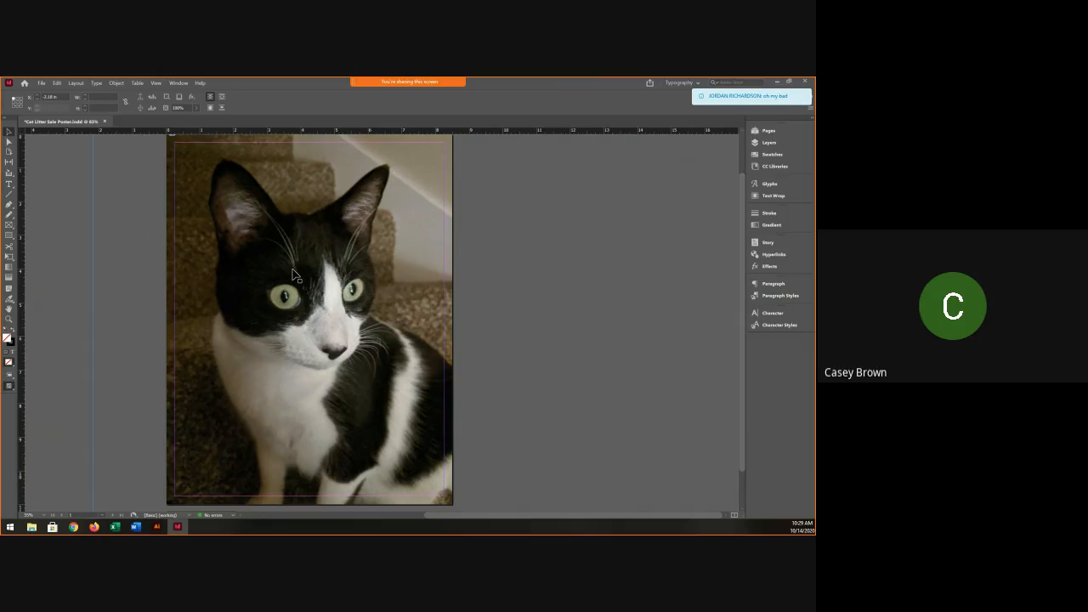
Move the vertical guide from the pasteboard onto the page and set its X position to 6.5 in.
click(193, 292)
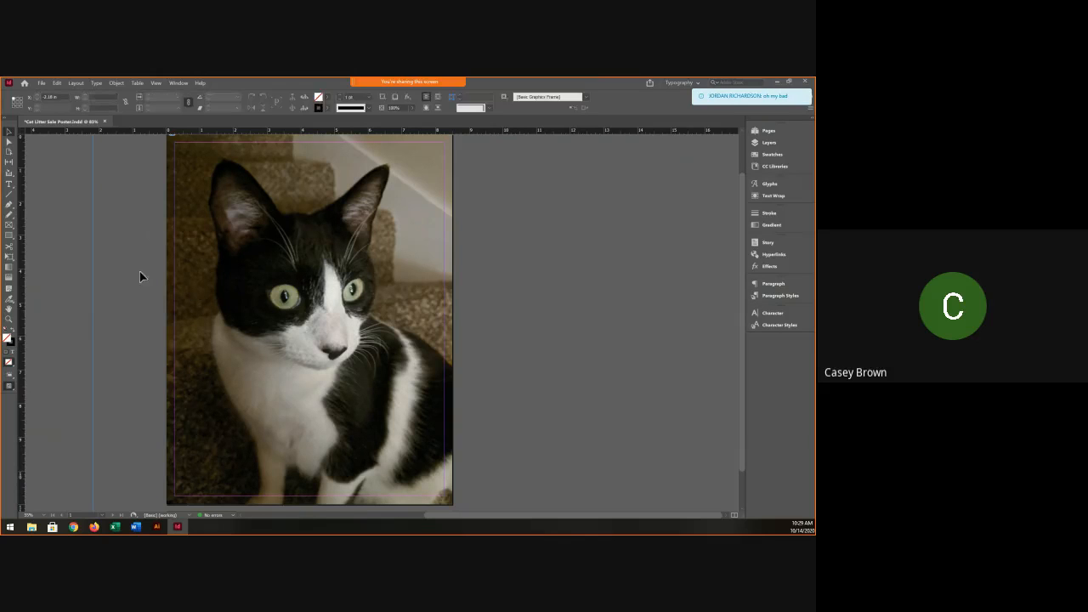
click(93, 275)
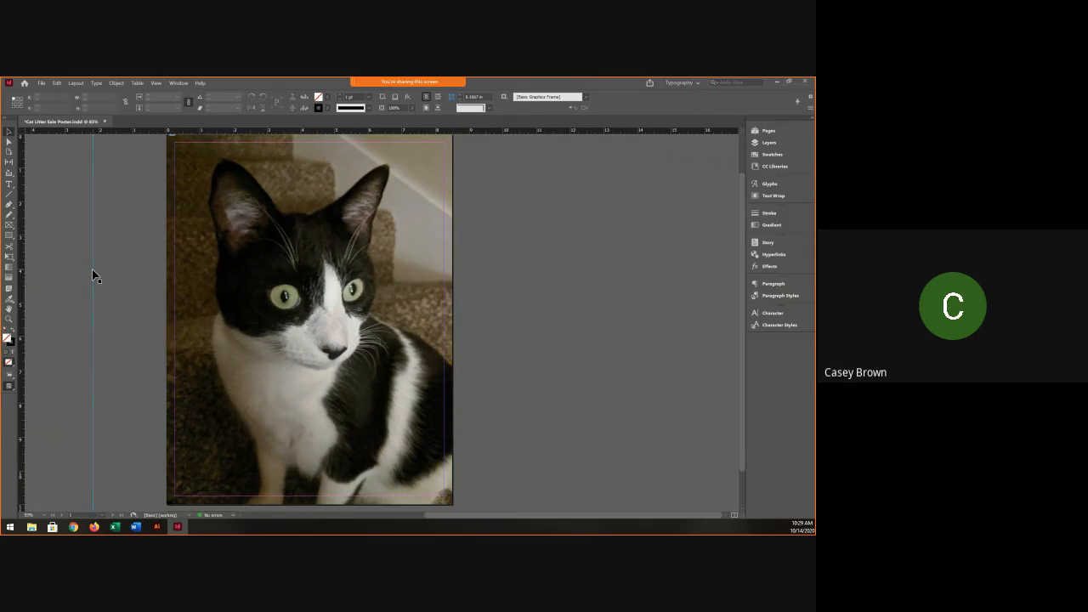
drag(382, 292, 382, 301)
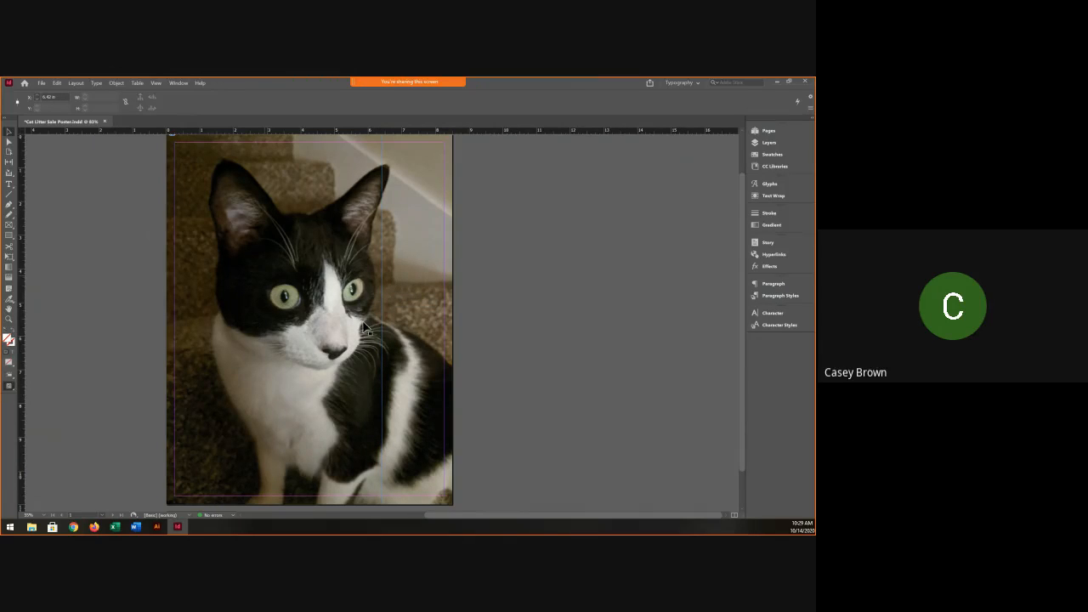
triple_click(61, 97)
text(6.5)
key(Return)
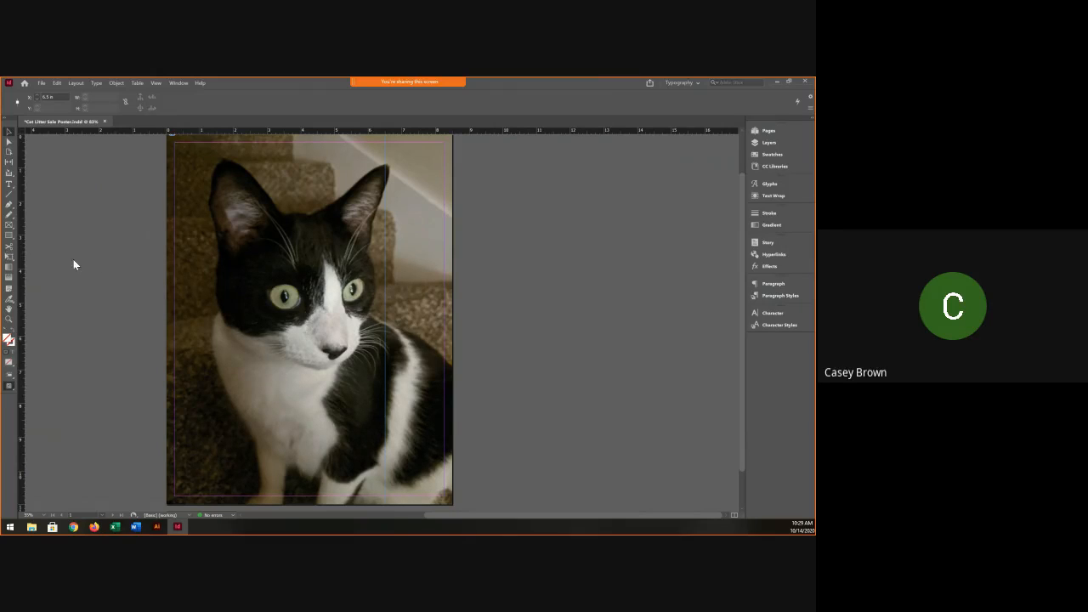
Try a second vertical guide at about X 3.06 in, shift it to about 4.4 in, and undo it.
drag(22, 261, 269, 267)
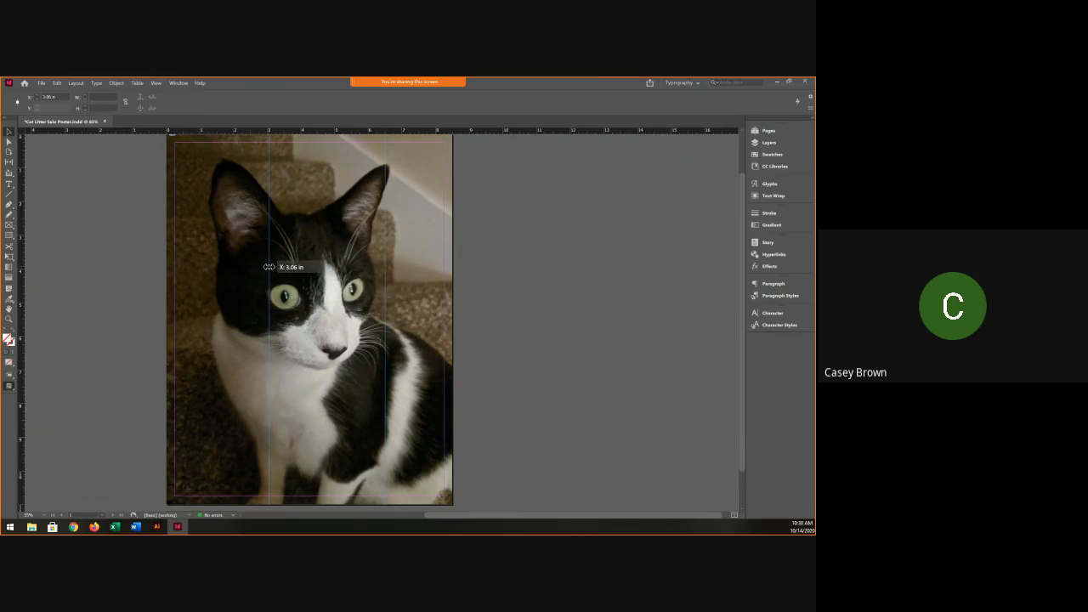
drag(268, 267, 314, 295)
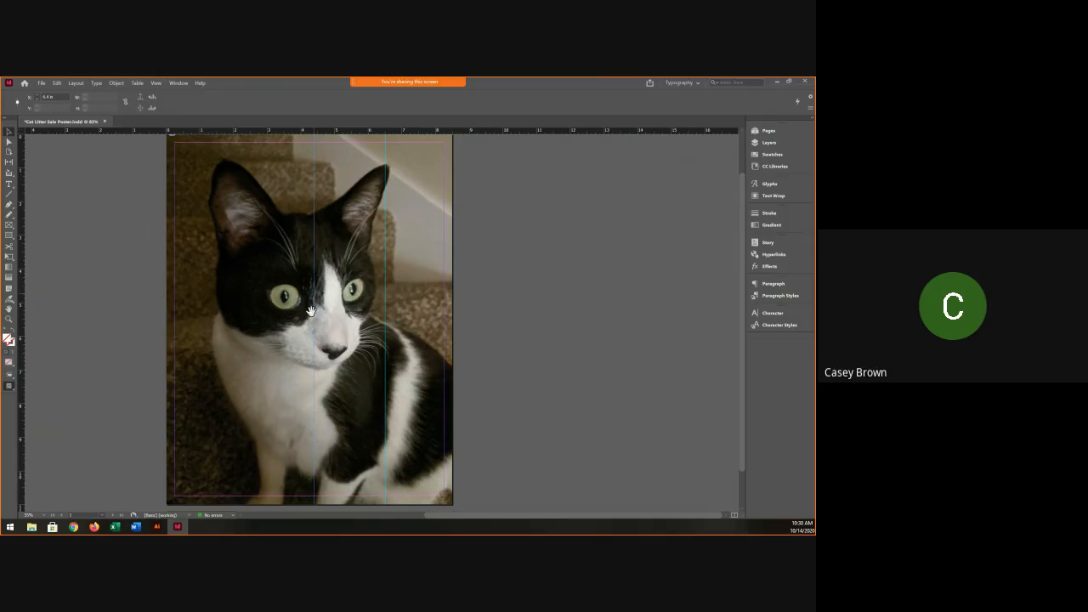
key(ctrl+z)
click(501, 293)
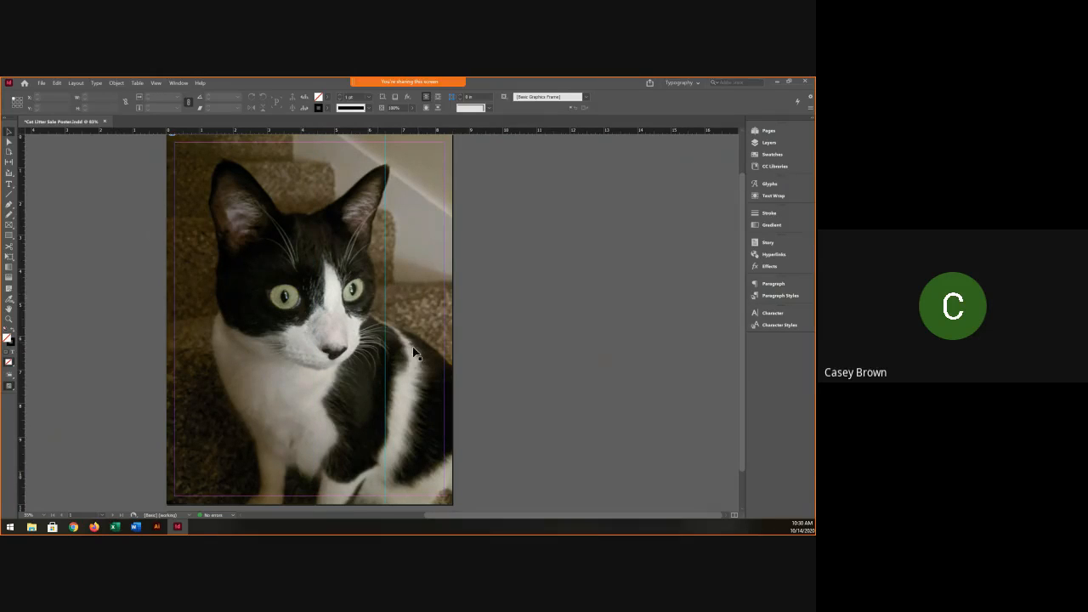
Set the vertical guide's X position to 6 in and deselect it.
click(384, 296)
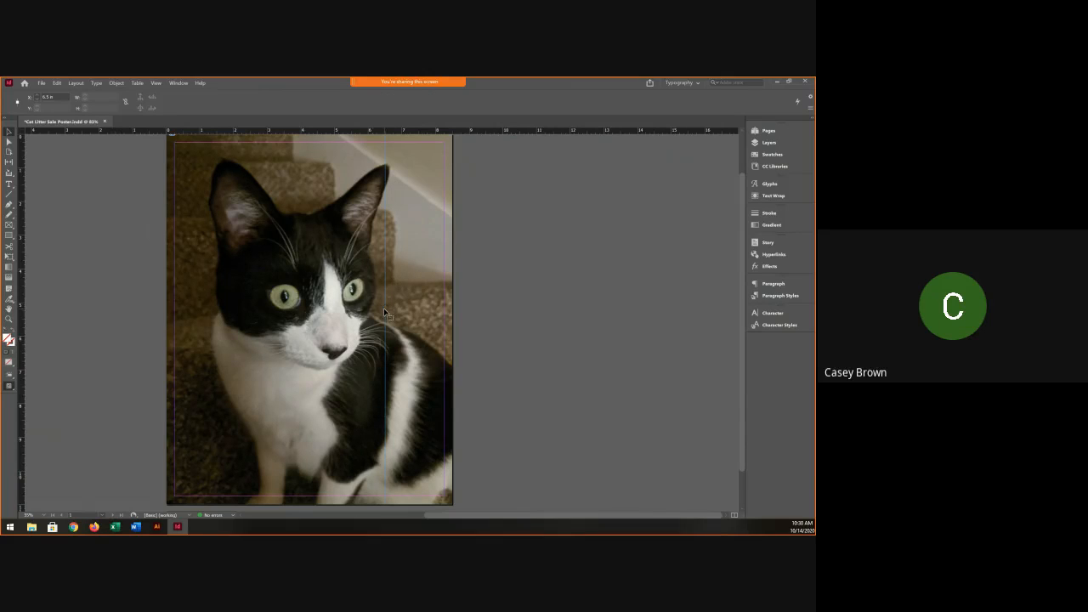
triple_click(58, 96)
key(Return)
click(514, 357)
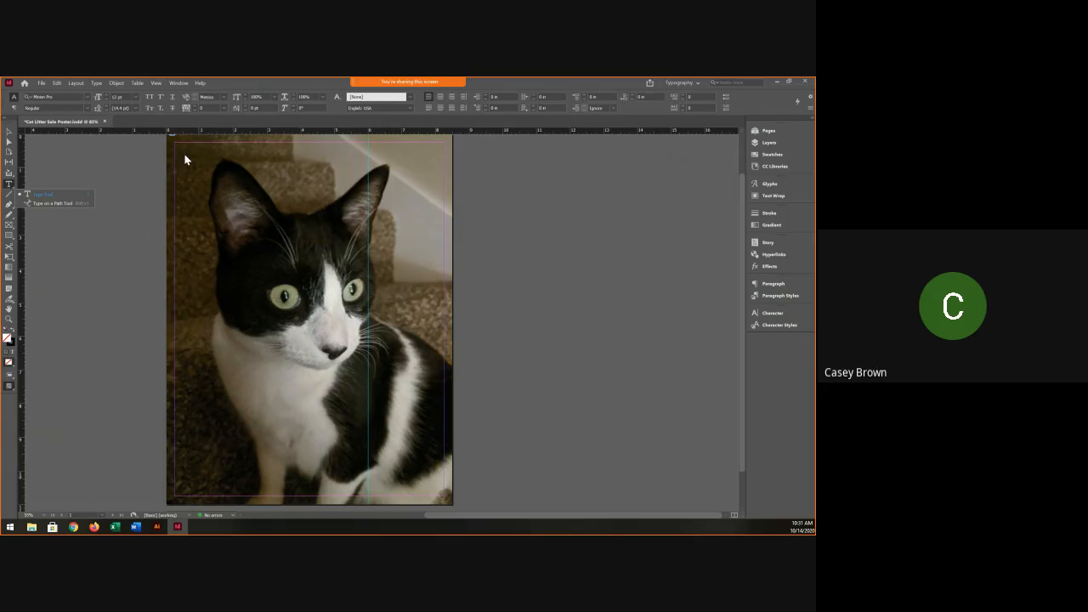
Draw a text frame 5.75 in wide and 1.75 in high from the upper-left margin corner to the guide, containing "What? Litter is BOGO?".
click(10, 184)
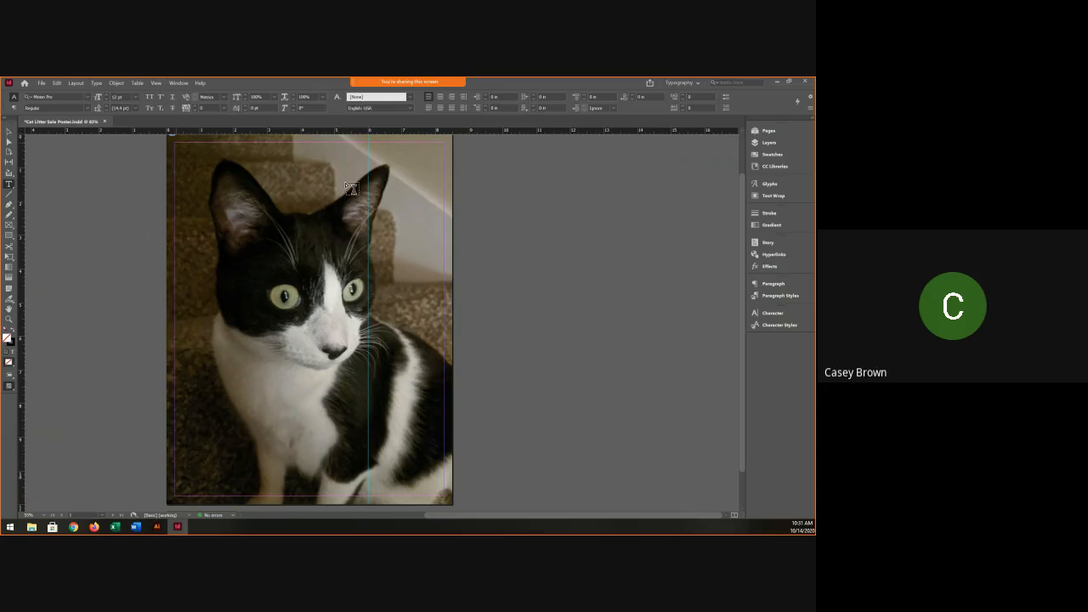
drag(353, 186, 372, 206)
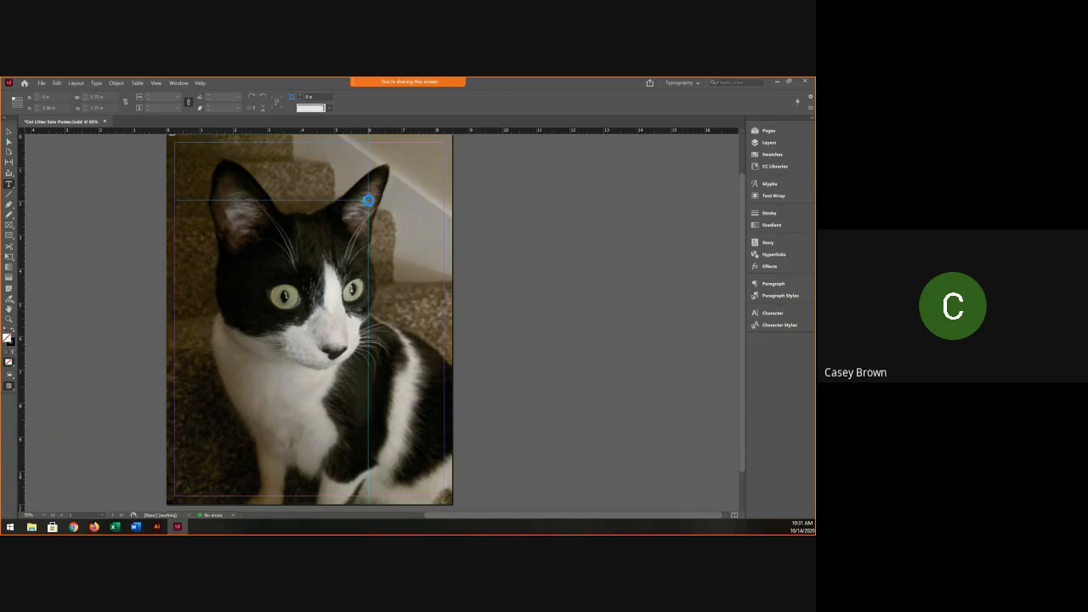
click(289, 175)
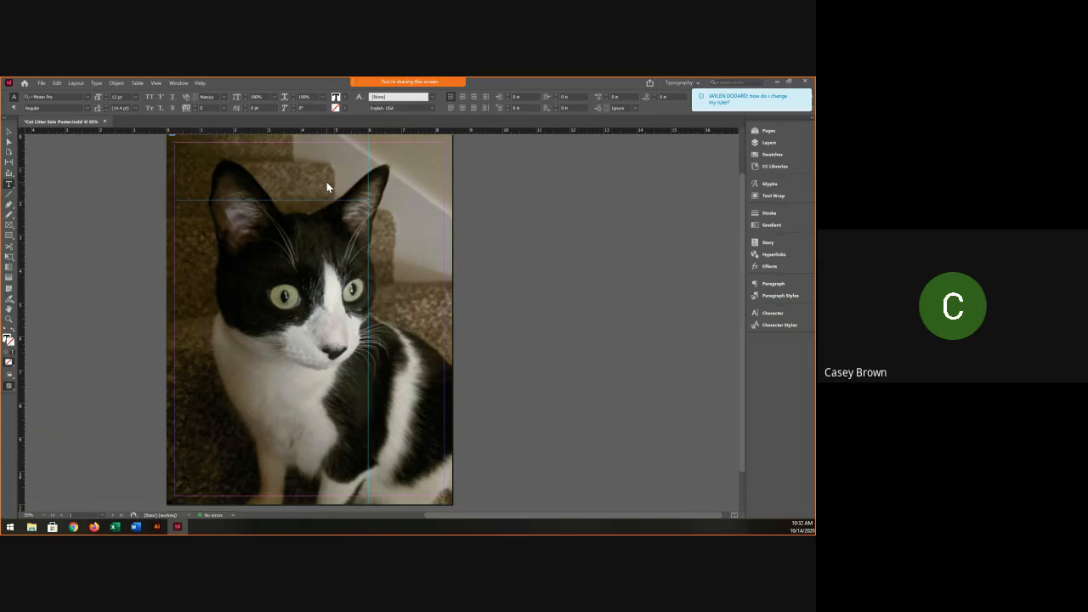
click(159, 82)
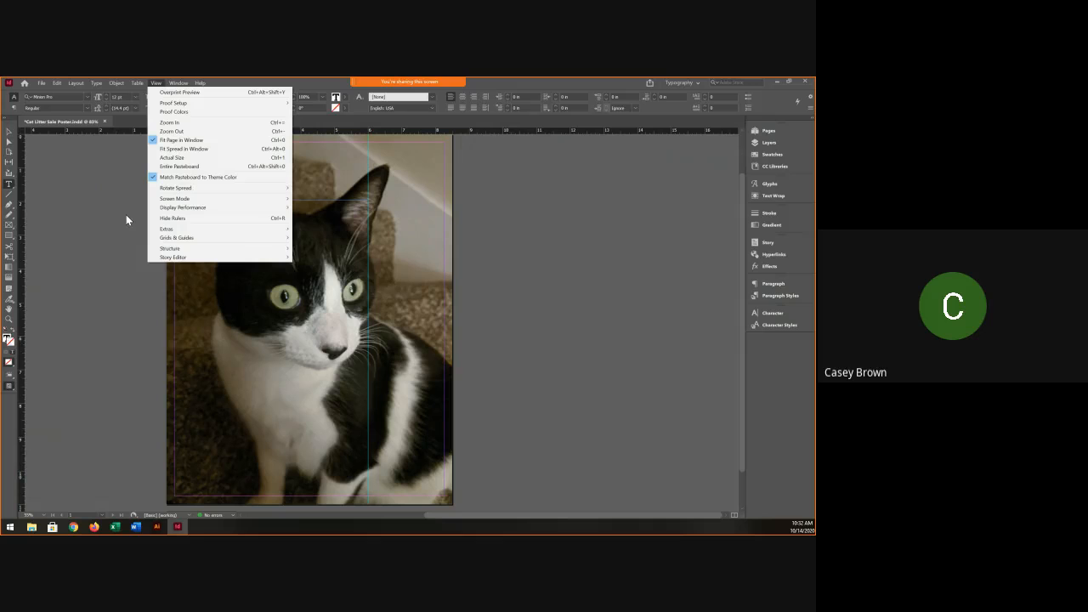
click(301, 171)
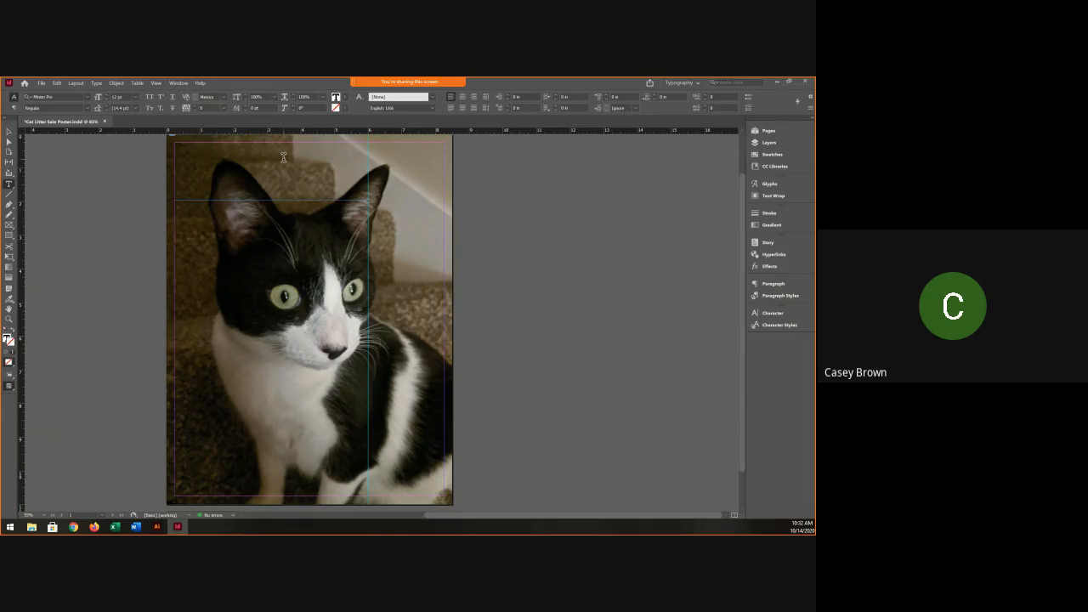
click(284, 159)
text(r S)
Format the whole headline in Futura BdCn BT Bold at 50 pt.
key(ctrl+a)
click(70, 96)
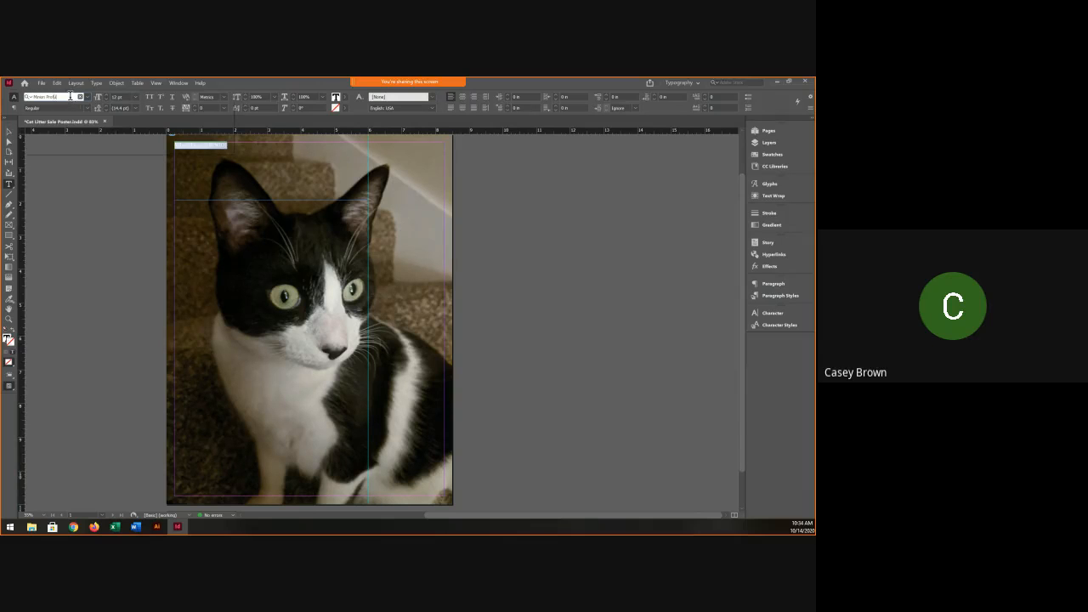
key(ctrl+a)
text(fu)
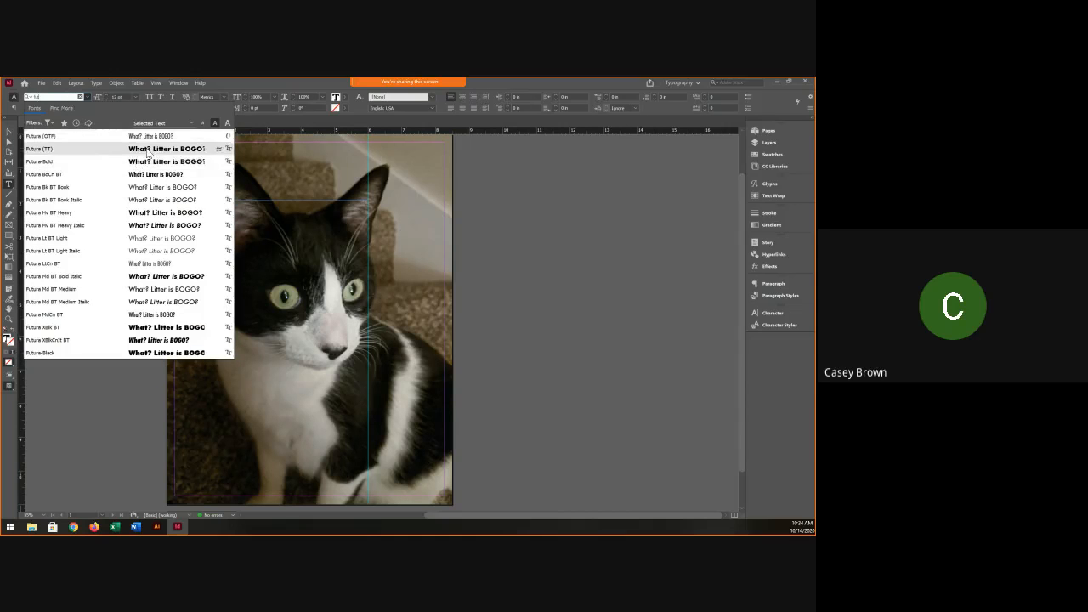
click(148, 173)
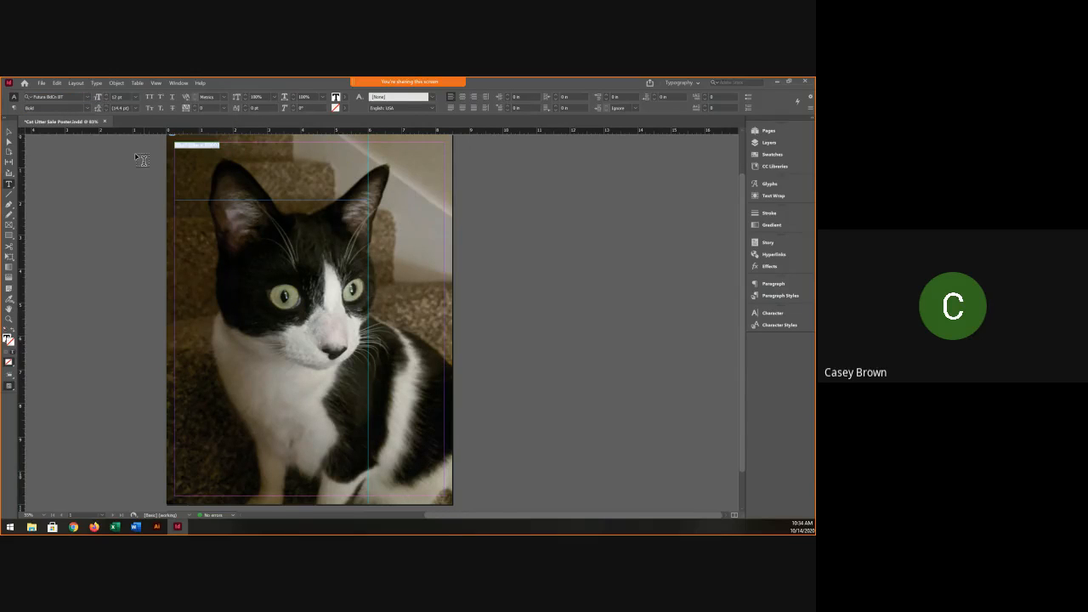
click(106, 95)
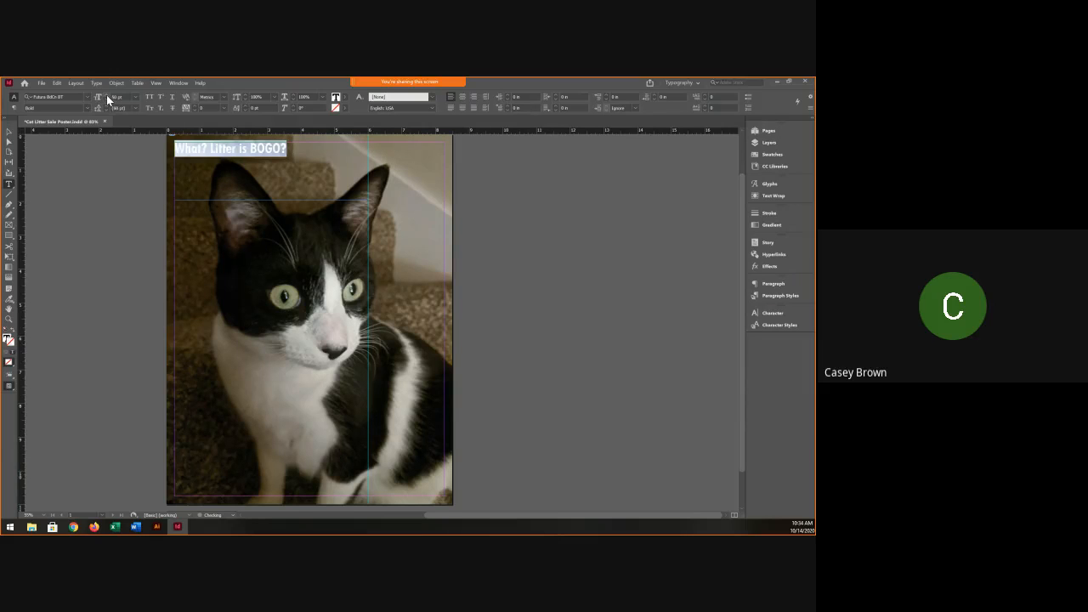
click(107, 95)
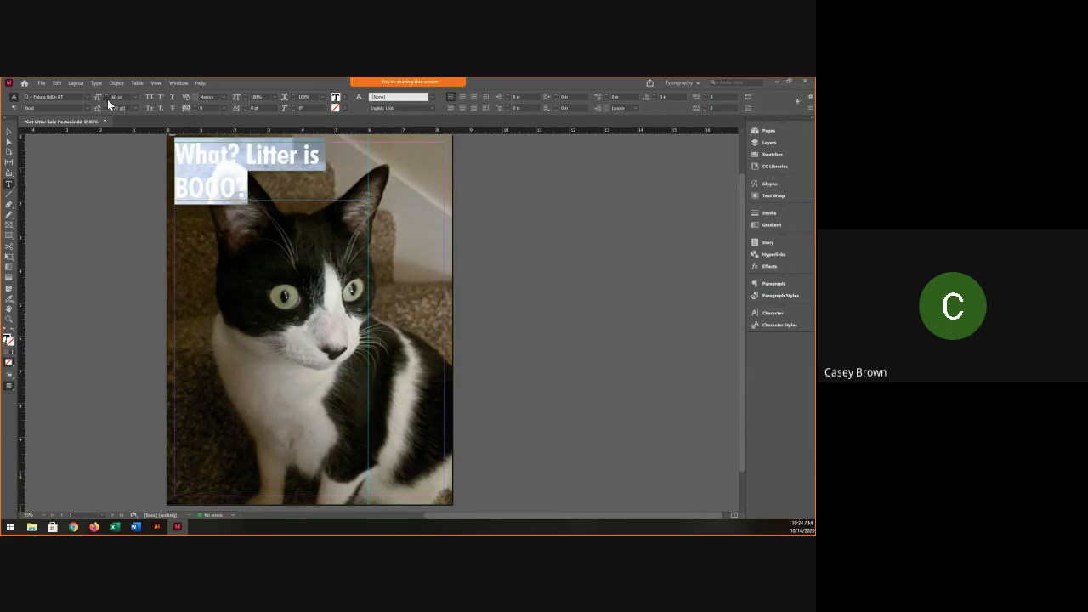
click(107, 99)
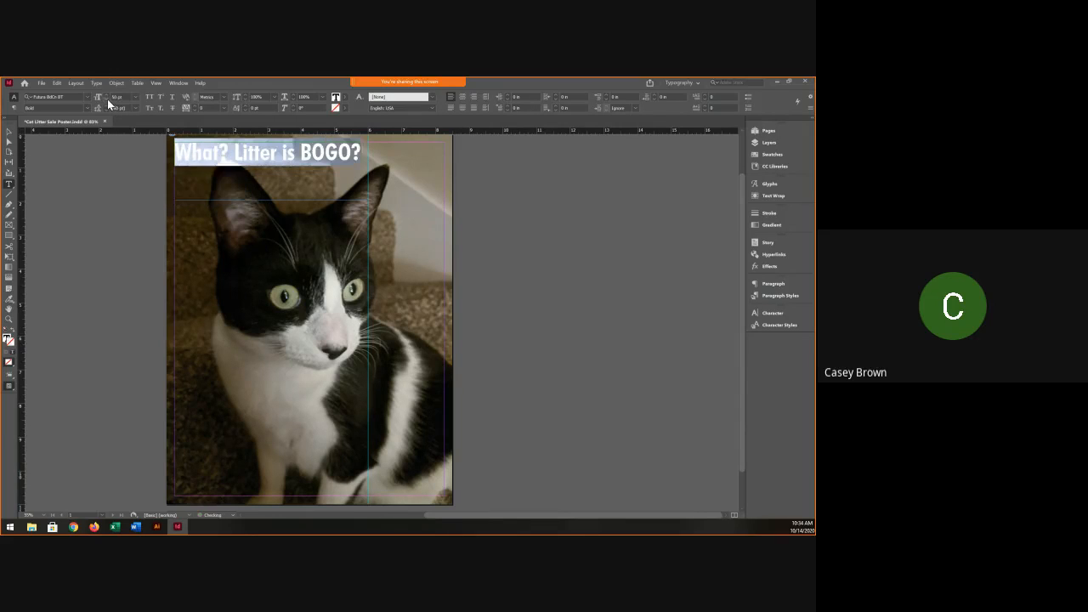
Fill the headline text with the [Paper] swatch.
click(344, 101)
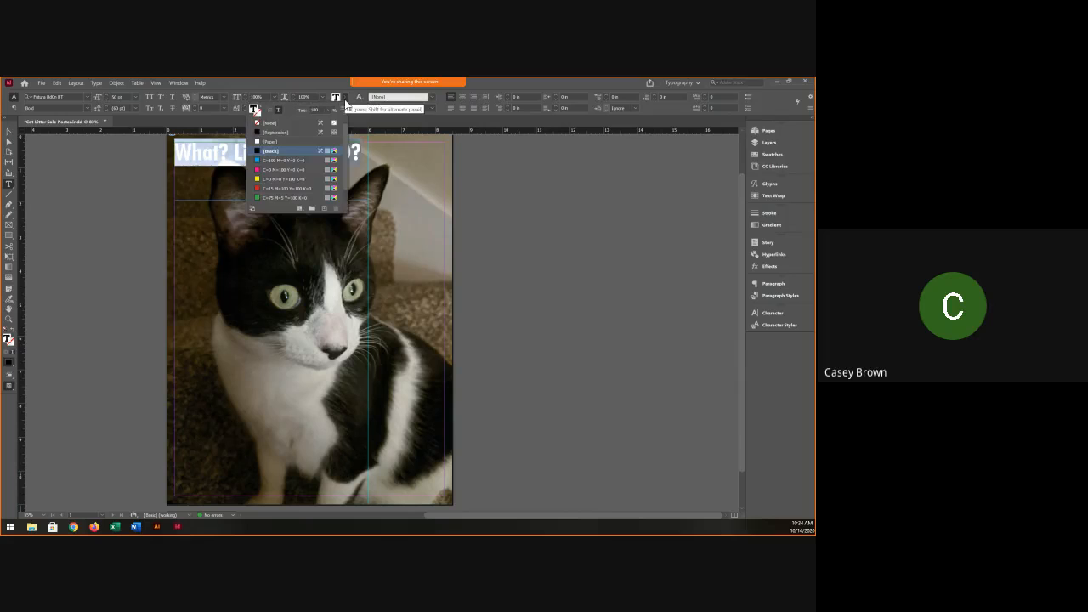
click(314, 141)
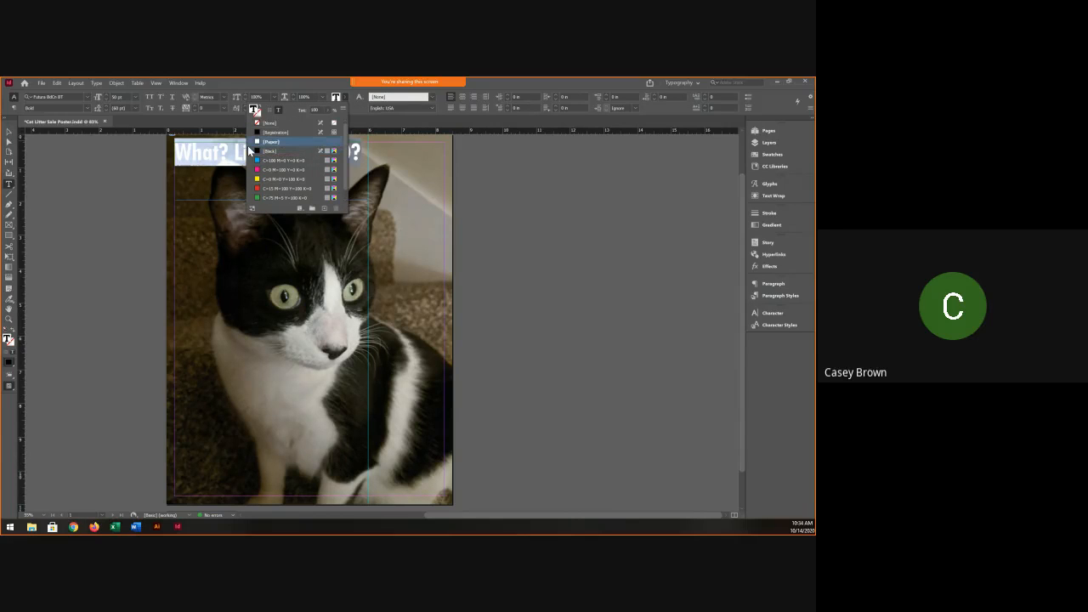
click(10, 133)
click(9, 133)
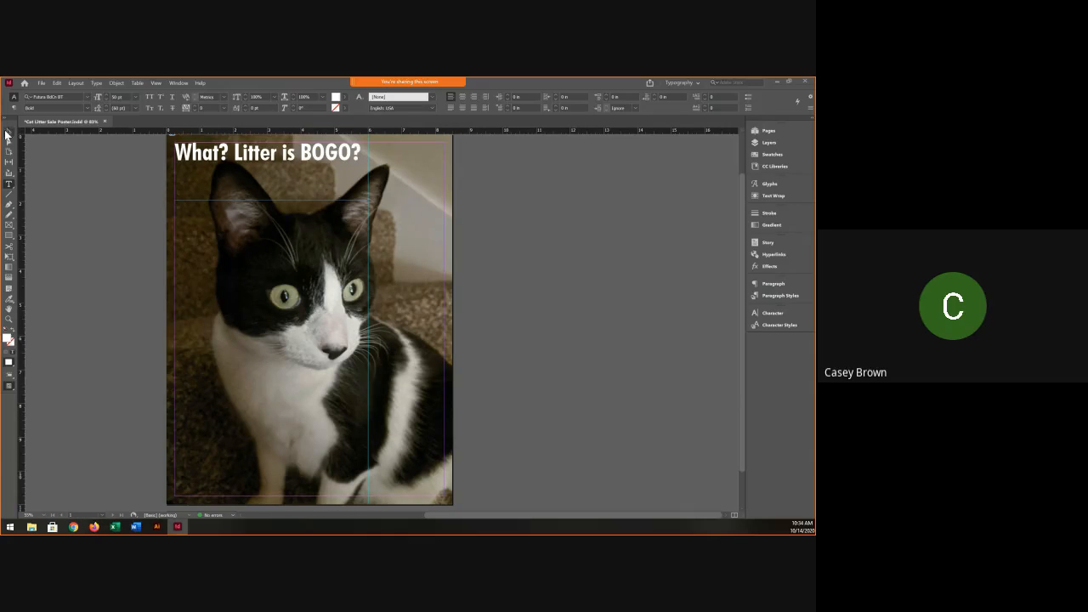
click(289, 151)
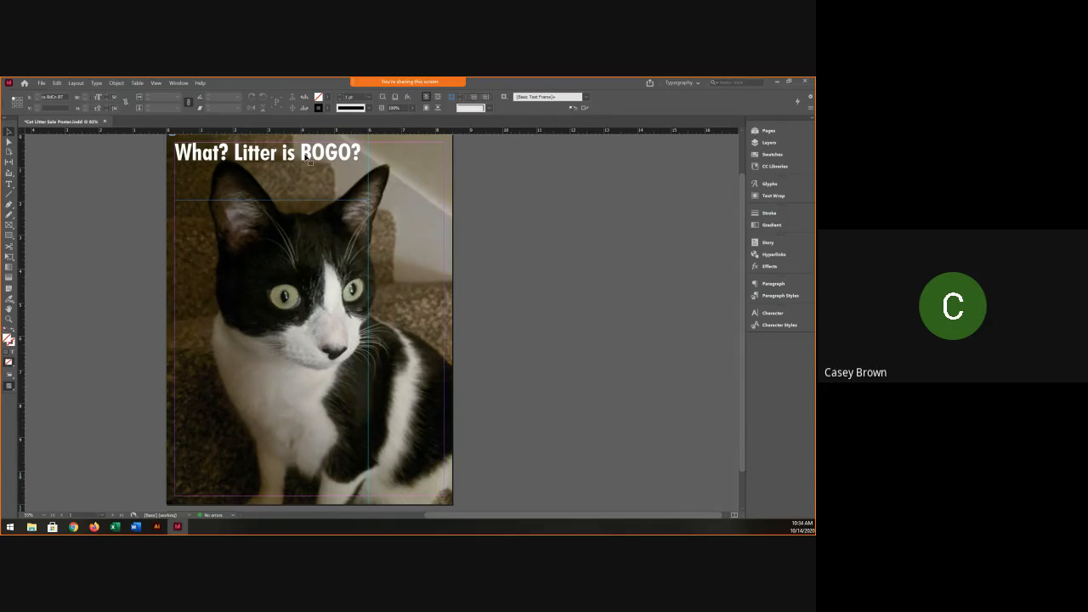
click(300, 205)
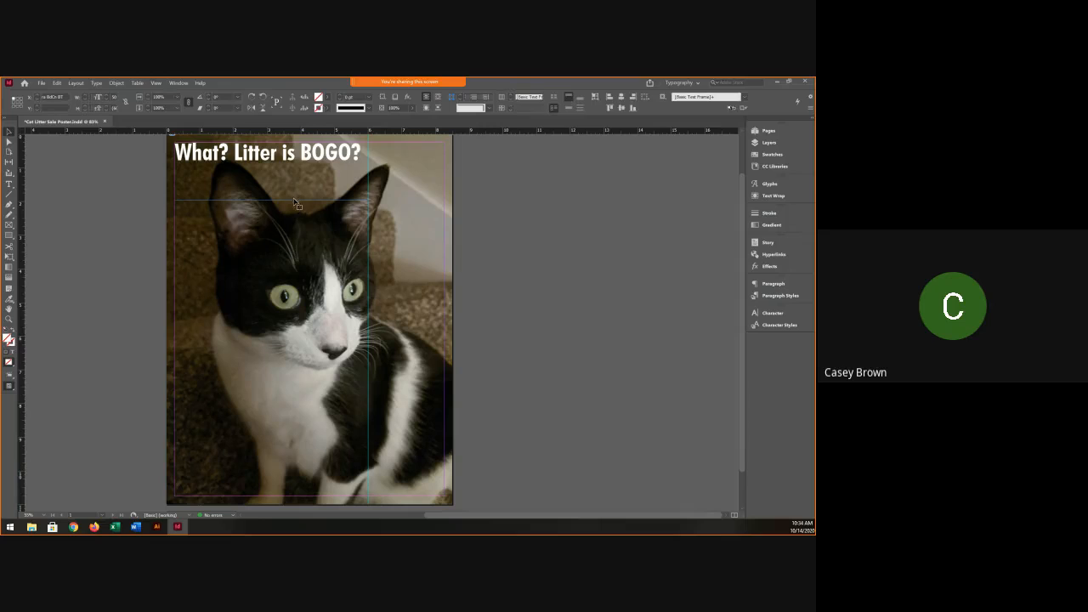
Select the whole headline line and center-align its paragraph.
double_click(305, 146)
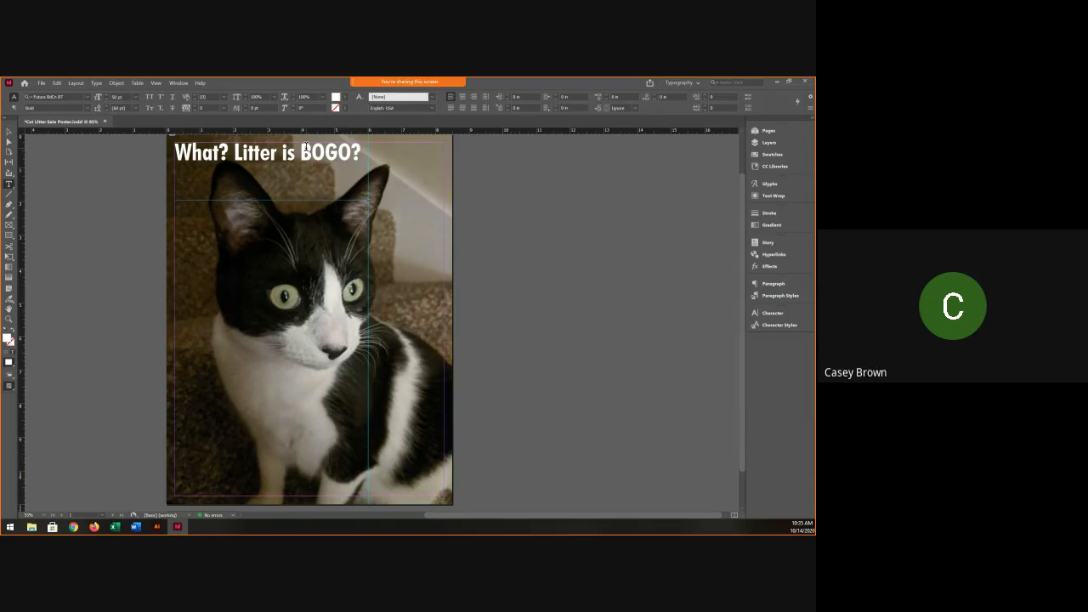
triple_click(305, 146)
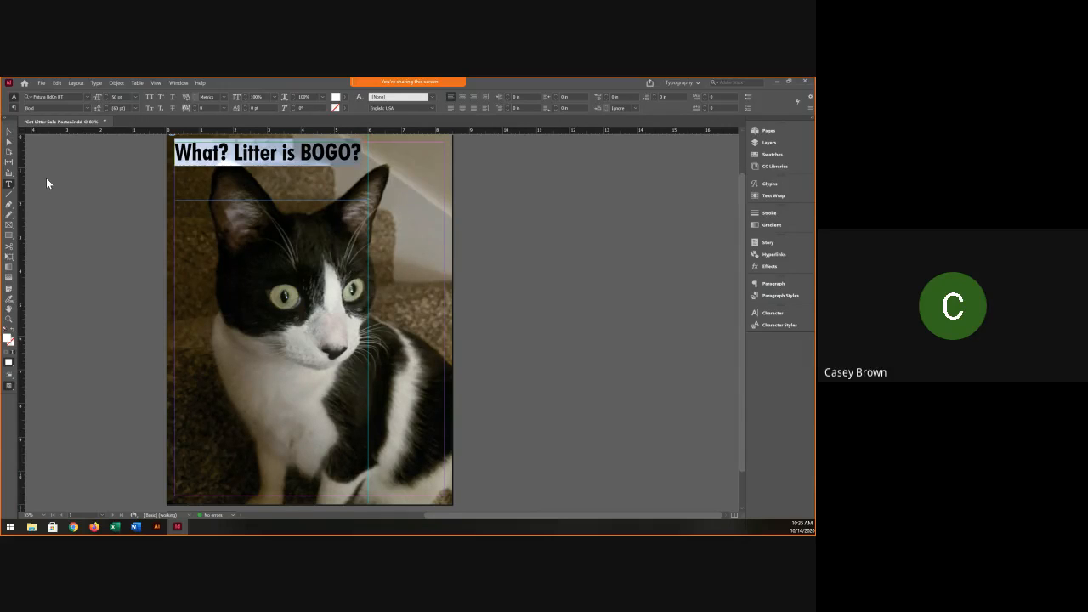
click(12, 108)
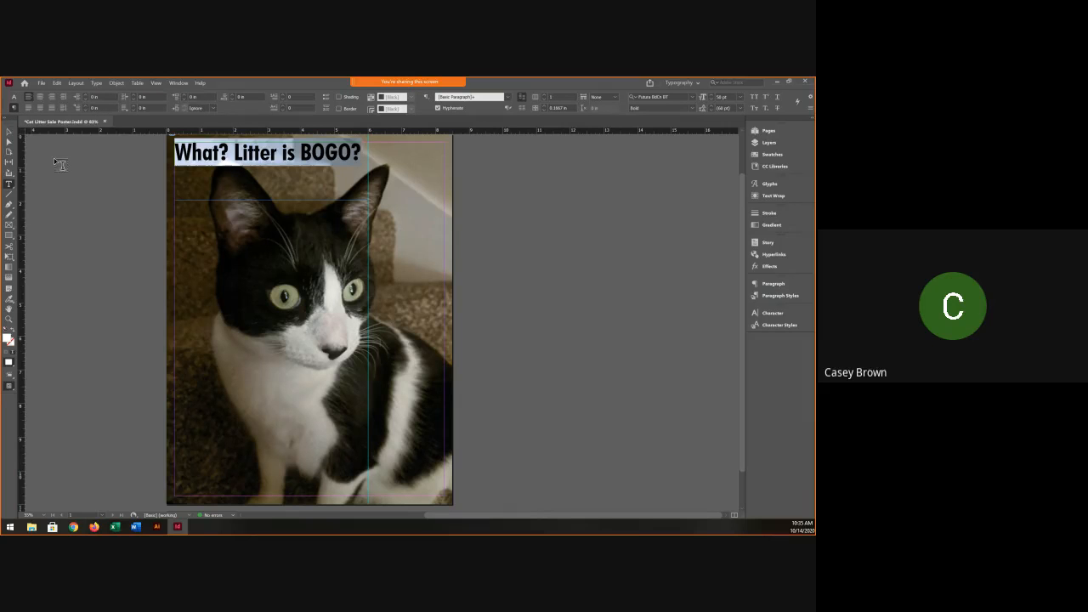
click(40, 99)
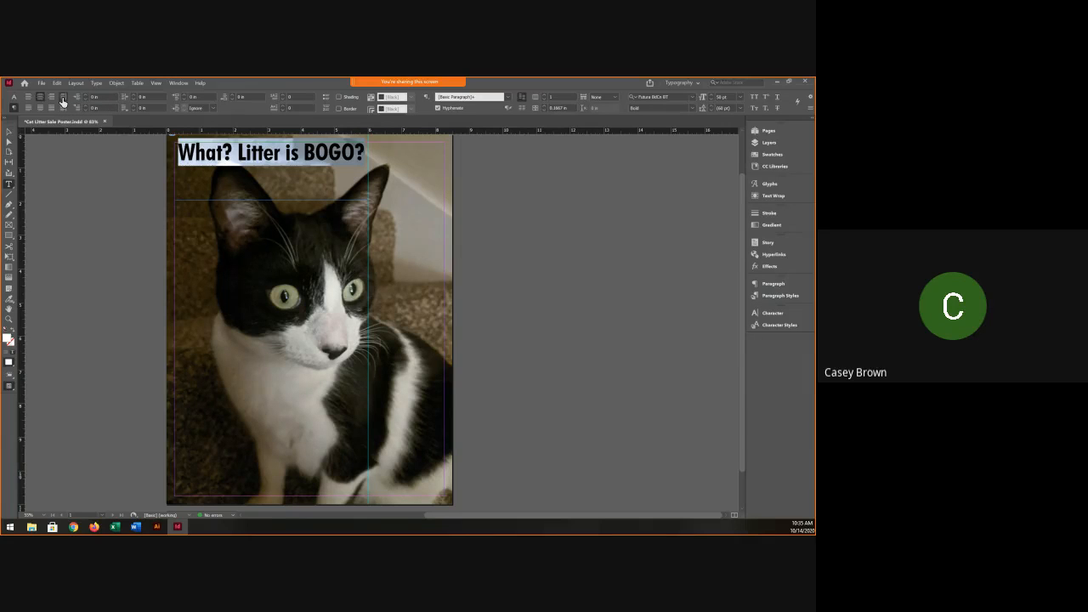
click(9, 183)
double_click(209, 96)
double_click(215, 97)
key(ctrl+a)
key(BackSpace)
Lower the headline frame's top edge so the frame is about 1.14 in high, keeping its bottom edge in place, and deselect it.
click(8, 133)
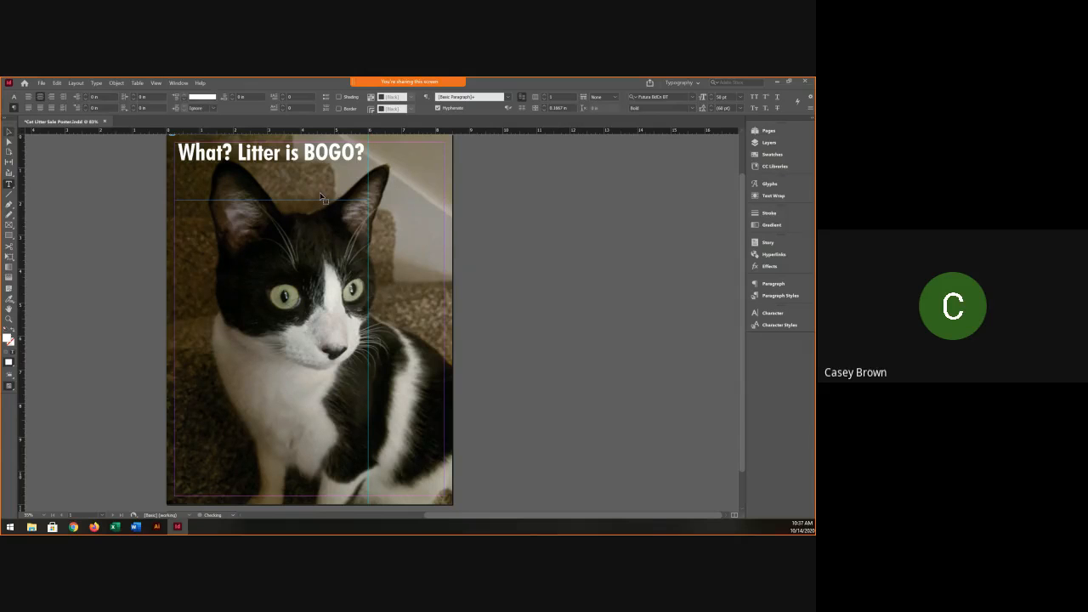
key(Escape)
key(Escape)
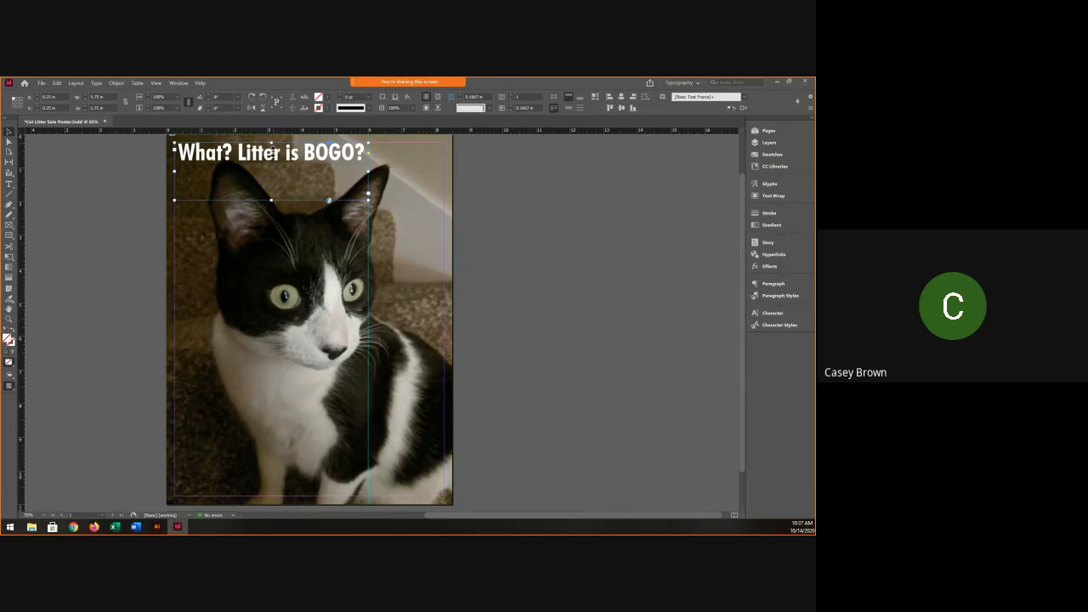
drag(272, 153, 271, 143)
drag(272, 142, 279, 166)
drag(274, 153, 278, 169)
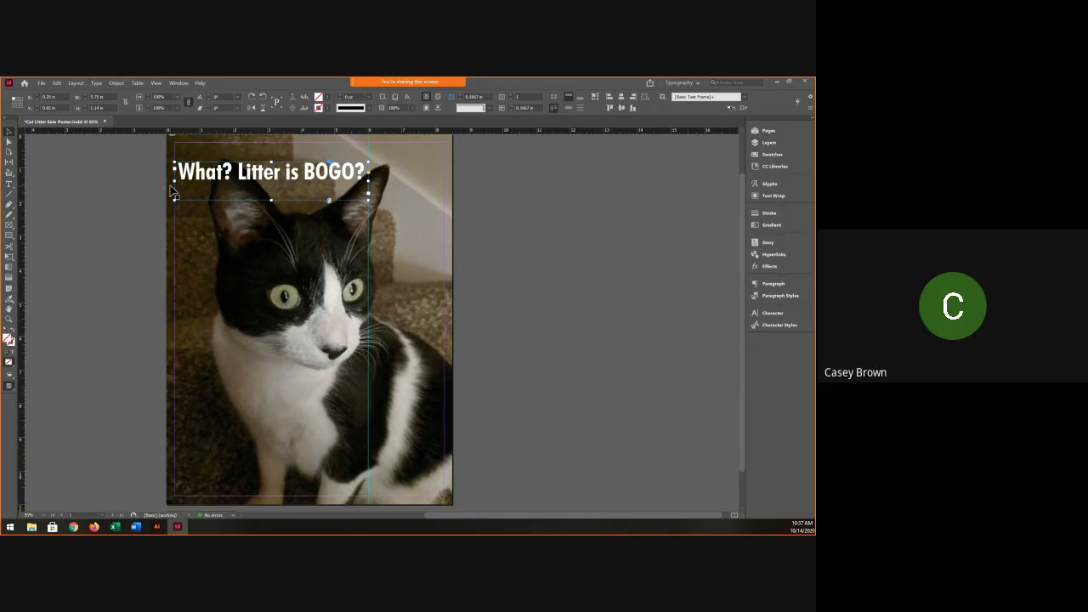
click(144, 195)
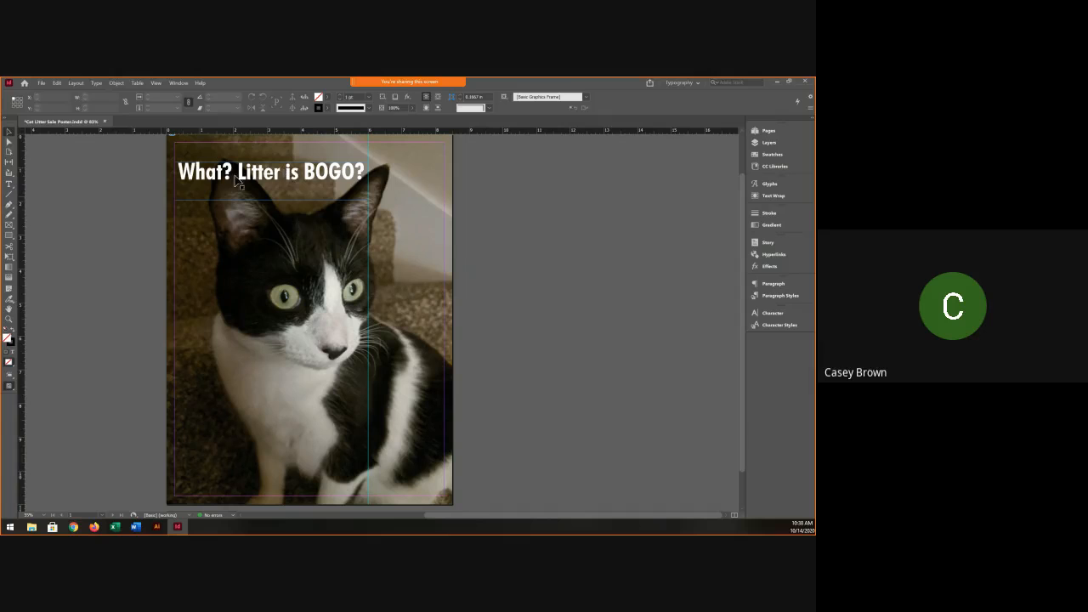
Draw an ellipse about 5.1 in wide and 2.5 in high over the headline with the Ellipse tool.
click(9, 238)
click(9, 241)
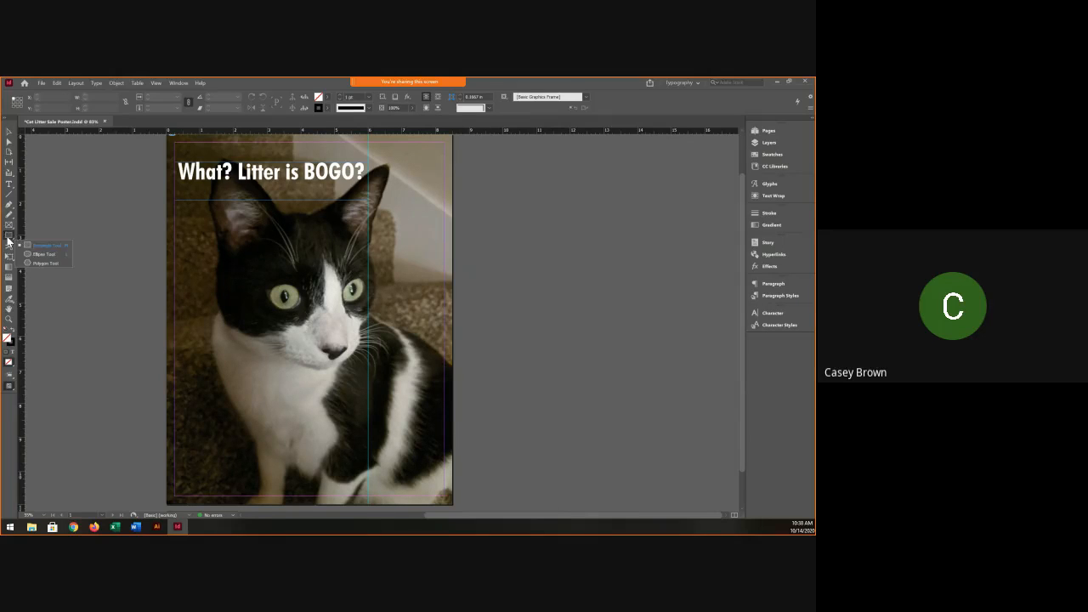
click(36, 253)
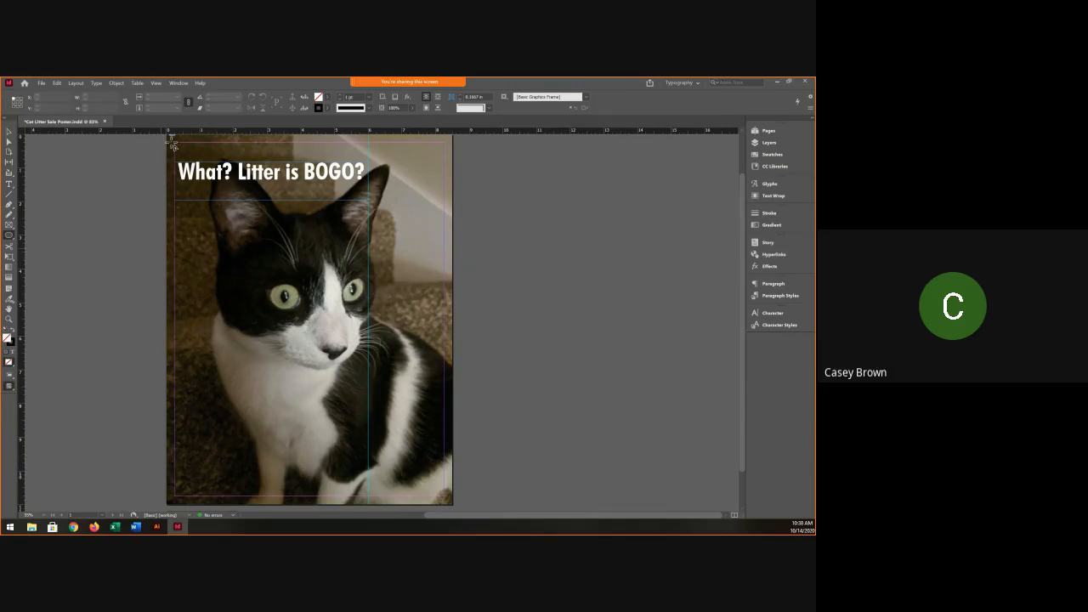
drag(172, 150, 346, 238)
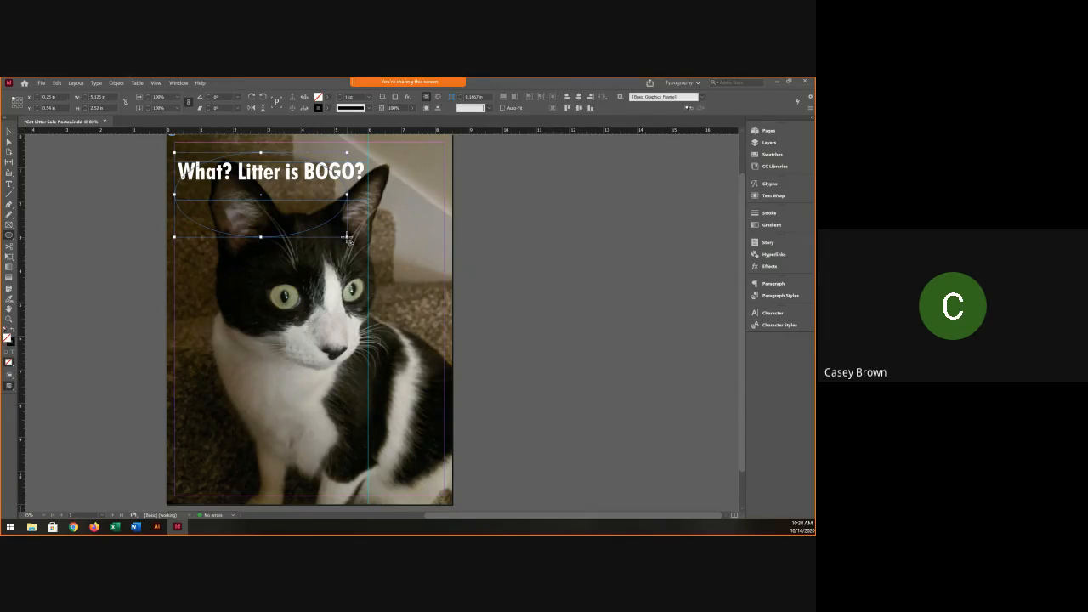
Fill the ellipse with the [Paper] swatch and raise its stroke weight to 4 pt.
click(327, 99)
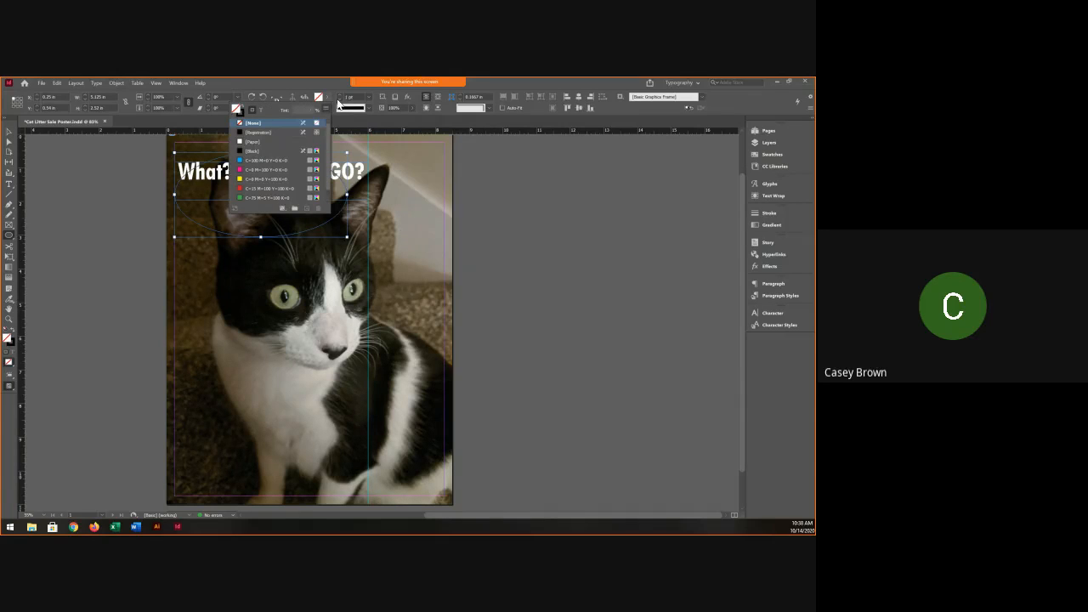
click(286, 142)
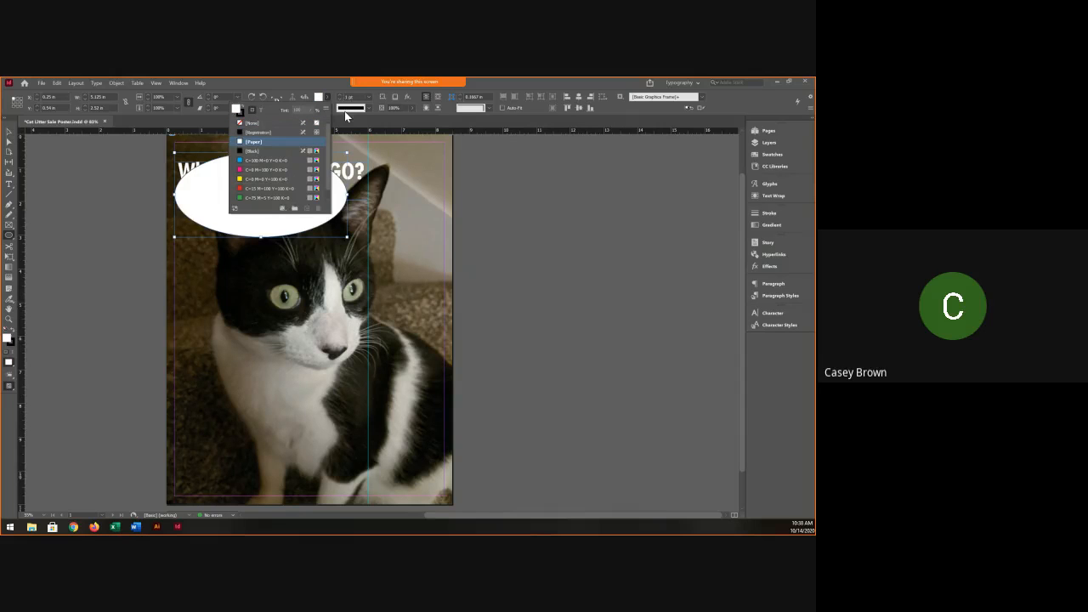
click(328, 98)
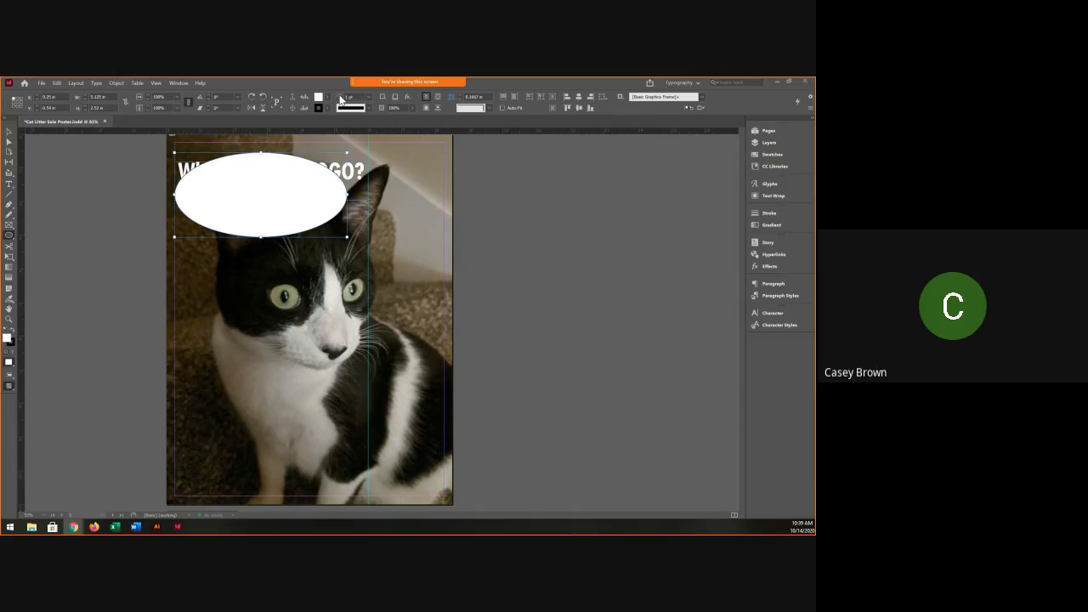
click(340, 96)
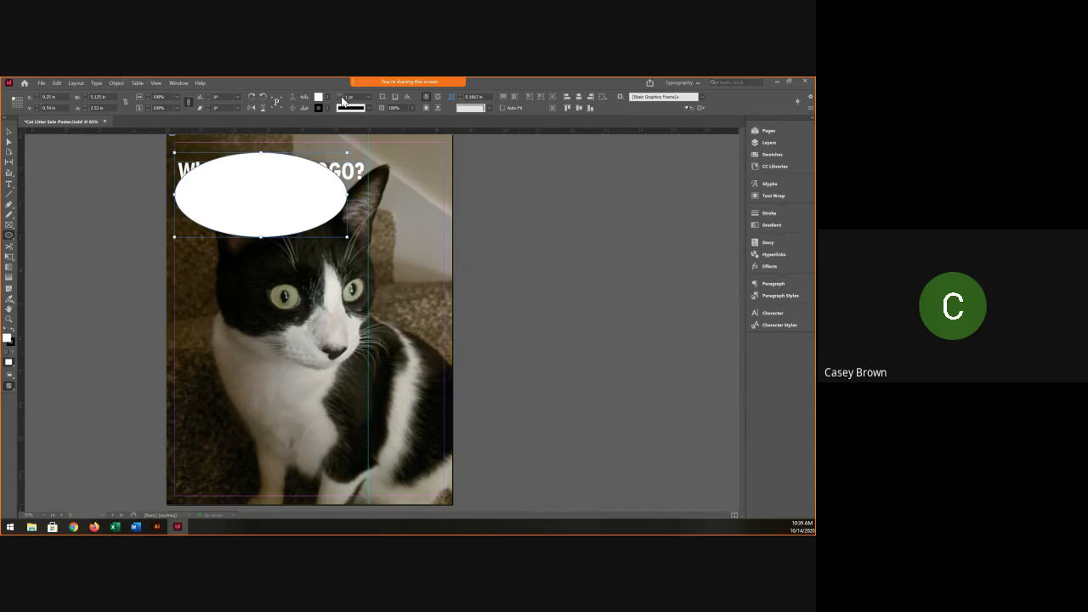
double_click(339, 96)
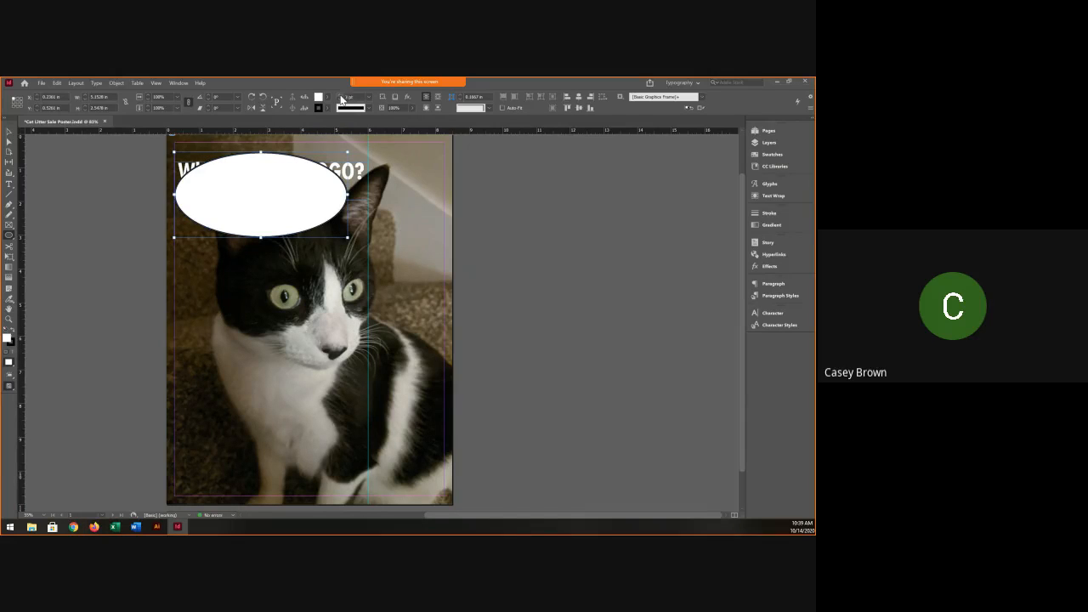
click(341, 97)
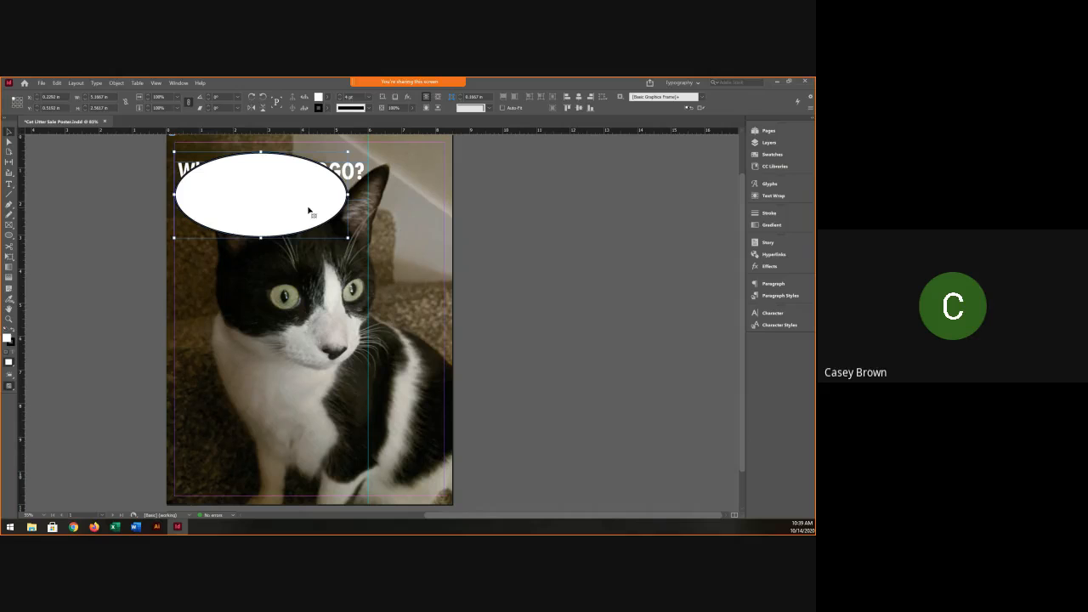
Move the ellipse up to the top margin and add a small copy about 0.8 × 0.44 in below its lower-right edge.
drag(291, 185, 308, 202)
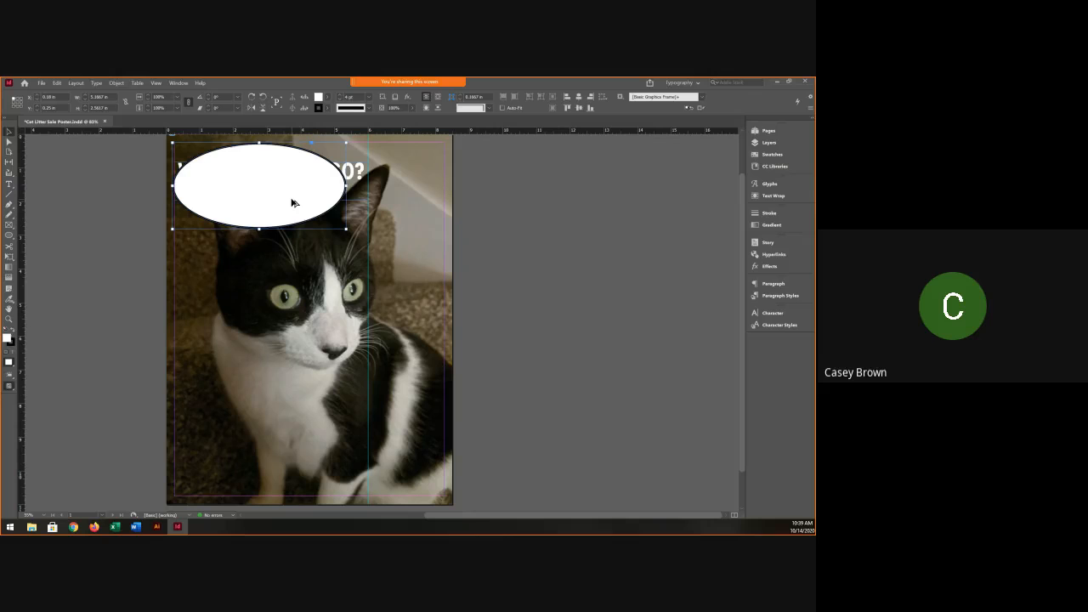
click(297, 254)
drag(294, 217, 308, 256)
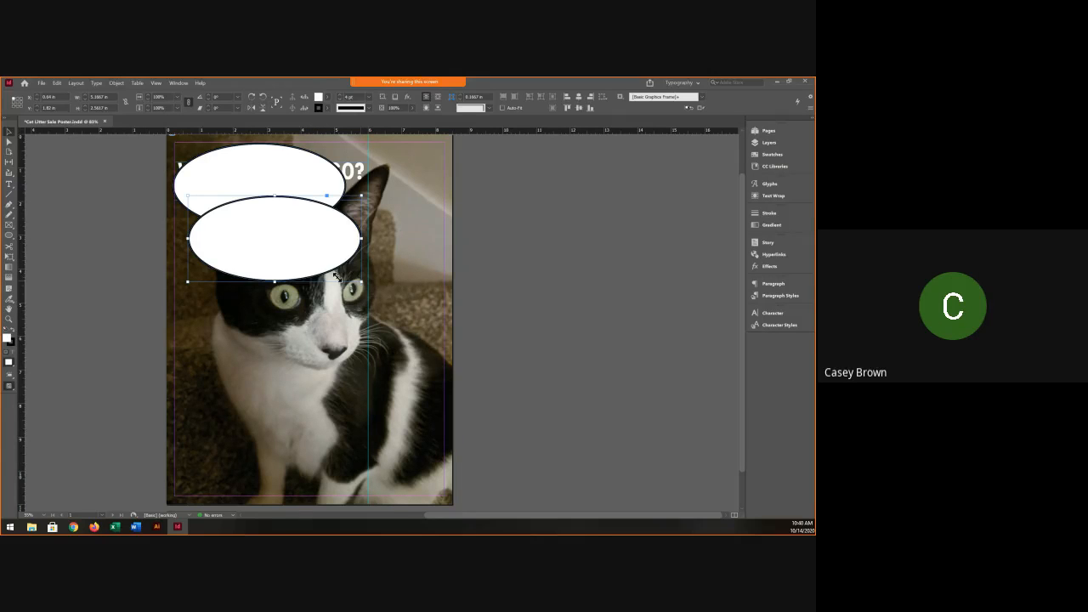
drag(265, 247, 343, 233)
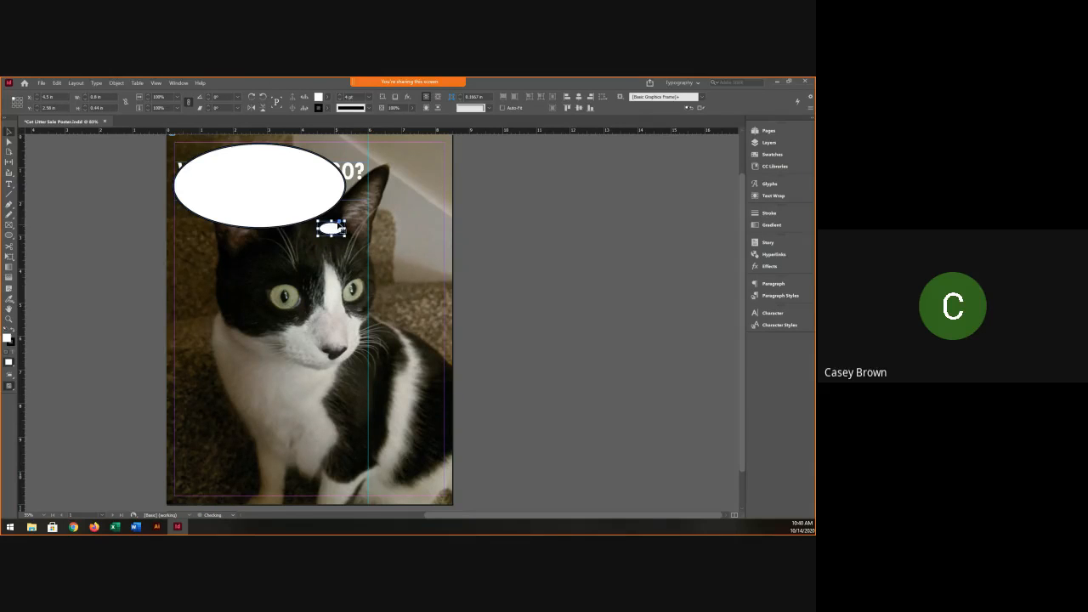
Duplicate the small ellipse down toward the cat's head and shrink the copy into a smaller thought-bubble dot.
drag(339, 230, 359, 251)
click(357, 252)
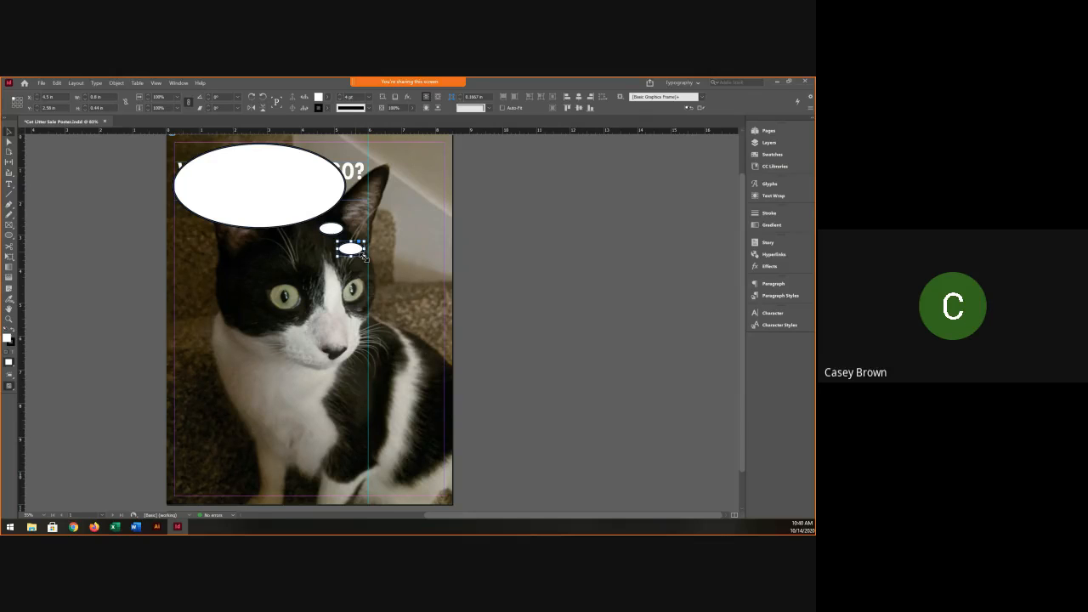
drag(363, 255, 348, 239)
click(299, 214)
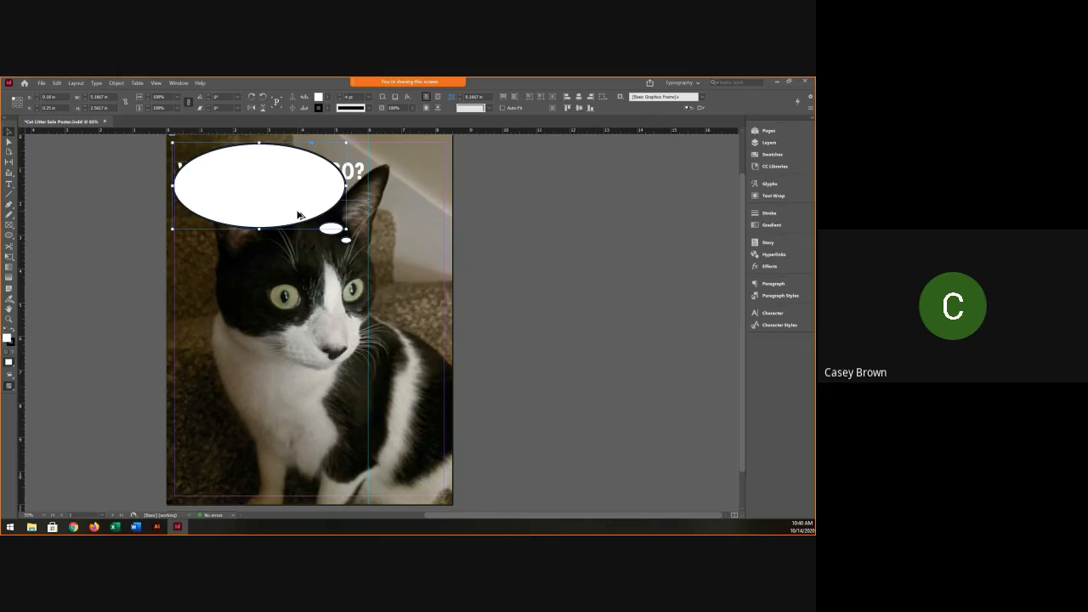
click(356, 264)
drag(358, 268, 360, 276)
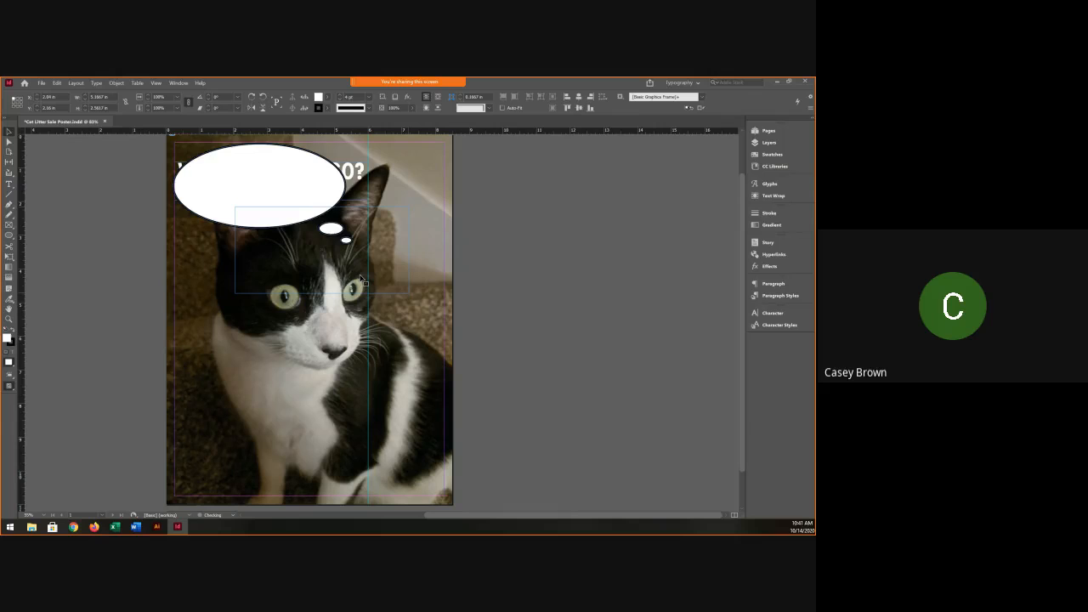
key(Delete)
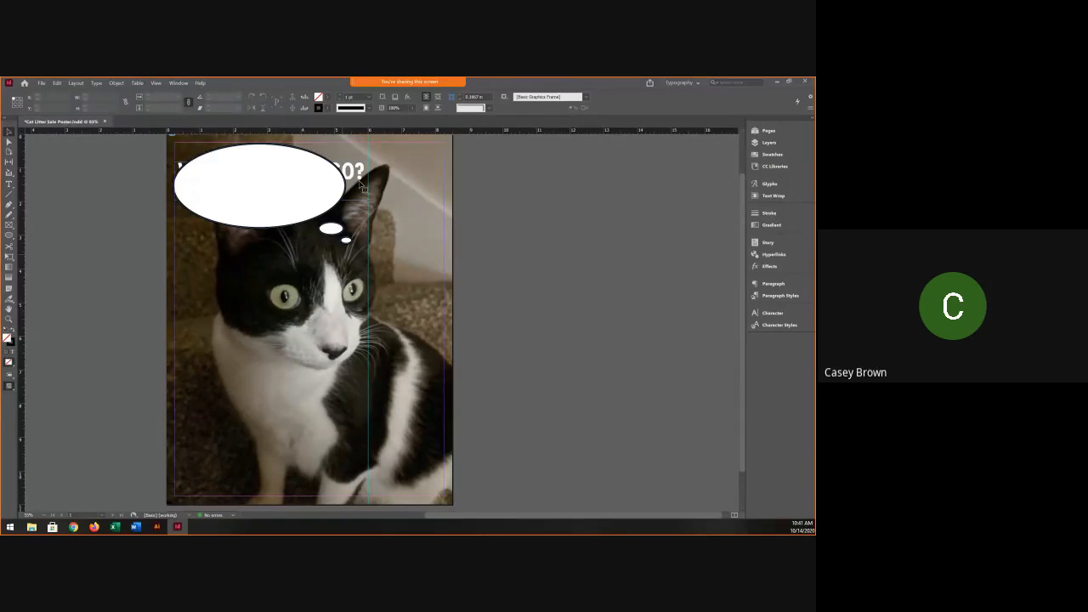
Bring the headline text frame to the front of the large ellipse.
click(281, 193)
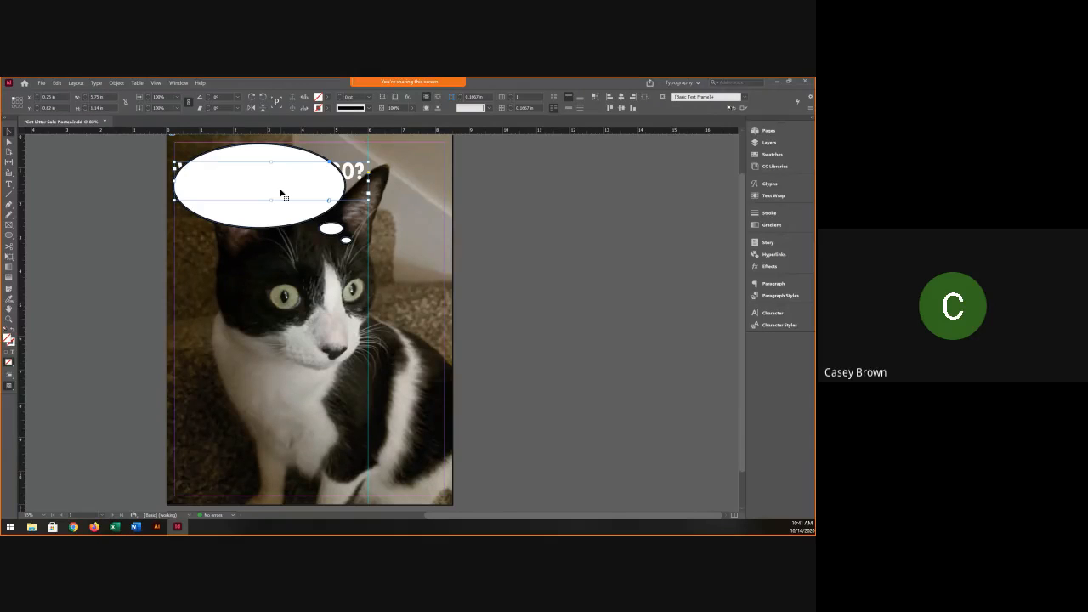
right_click(354, 171)
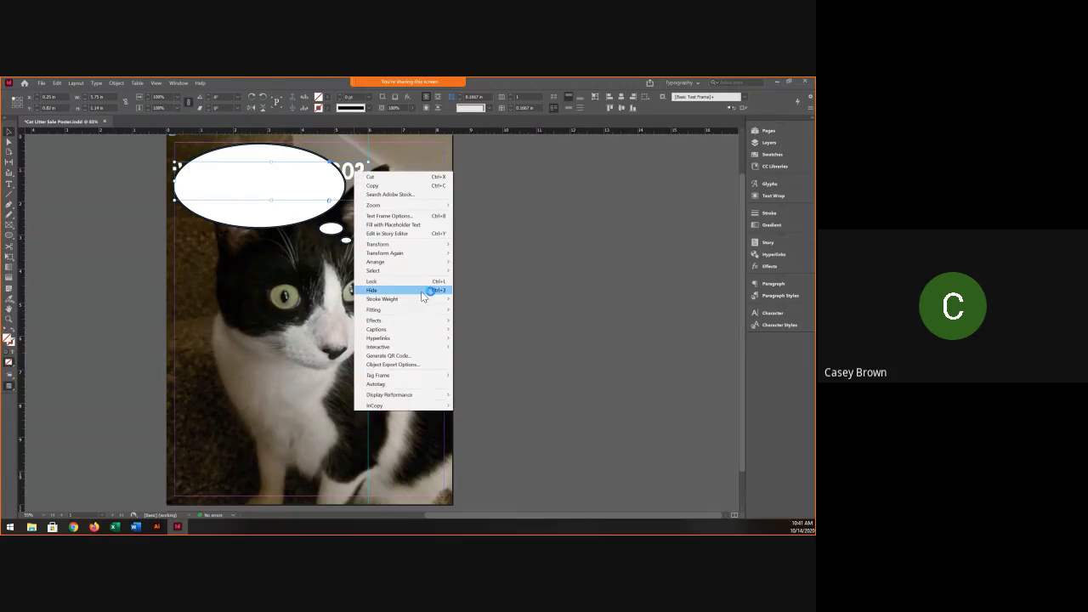
mouse_move(404, 341)
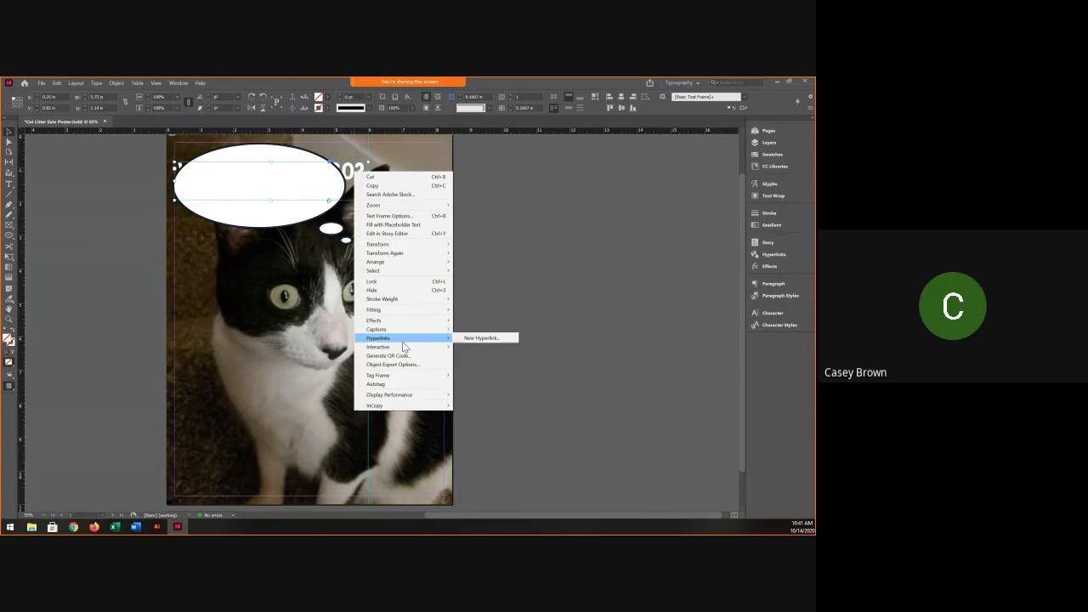
mouse_move(418, 323)
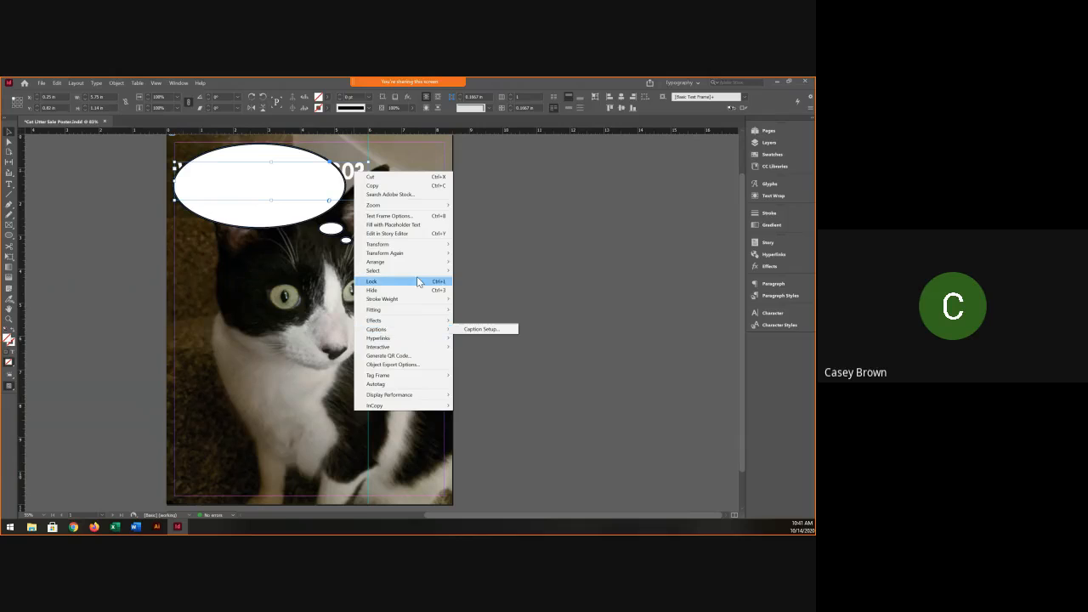
mouse_move(414, 264)
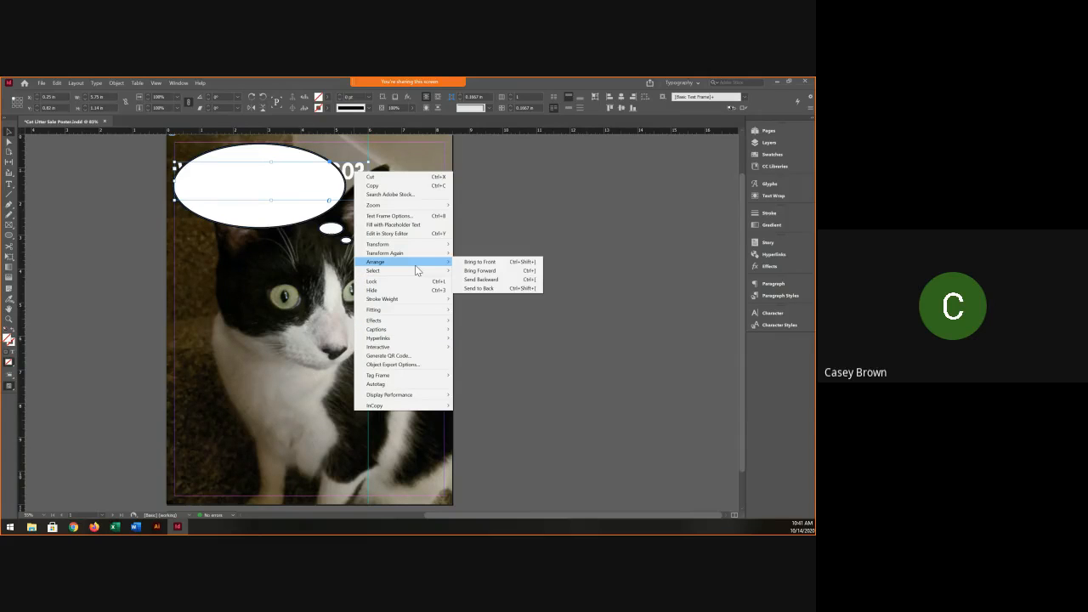
click(477, 264)
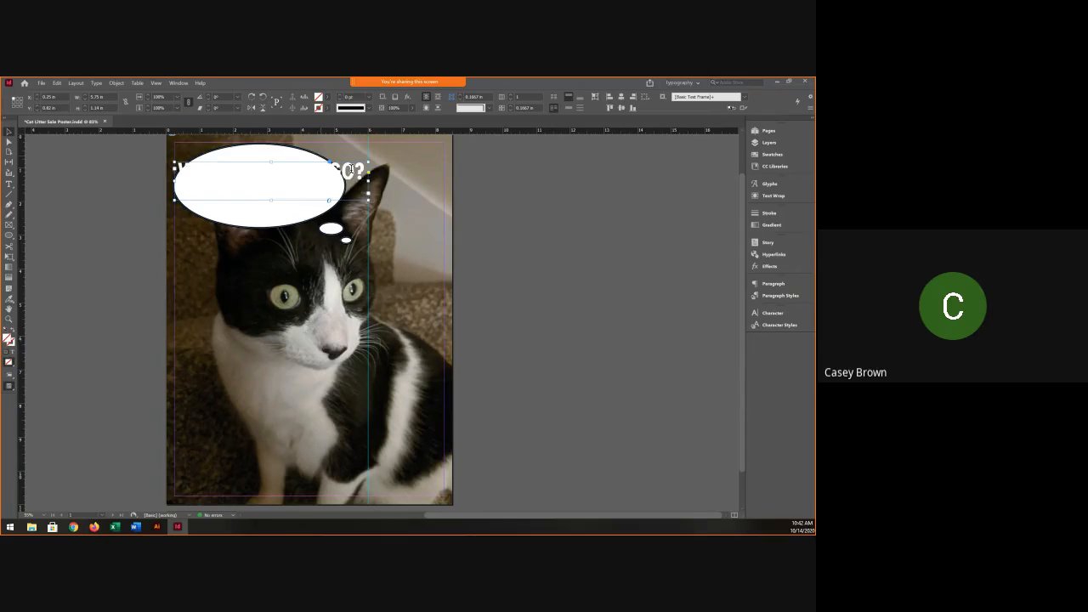
Select all the headline text and fill it with the [Black] swatch.
triple_click(351, 168)
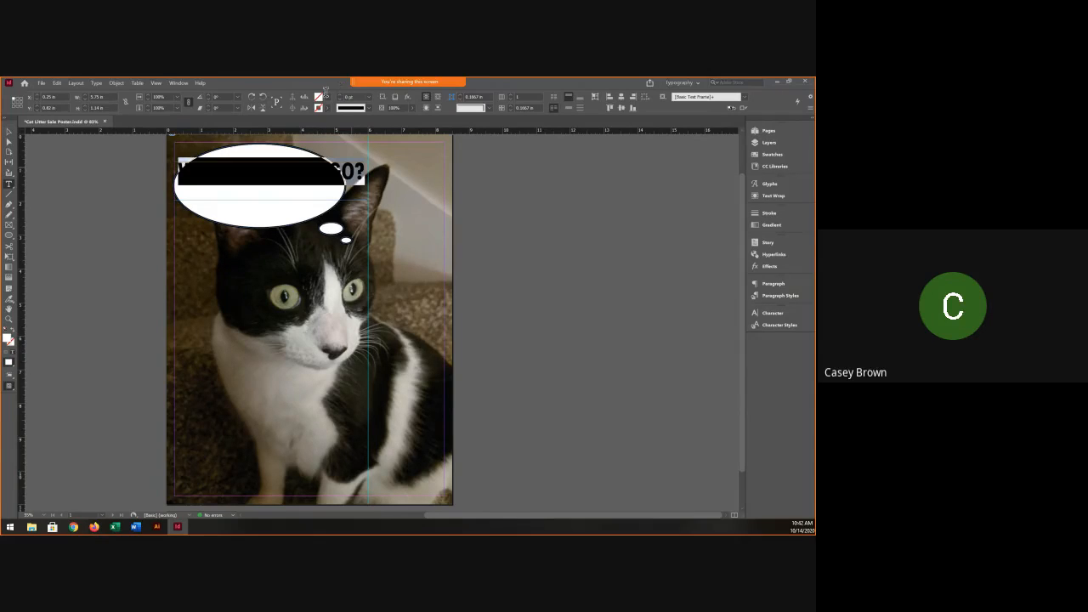
click(354, 173)
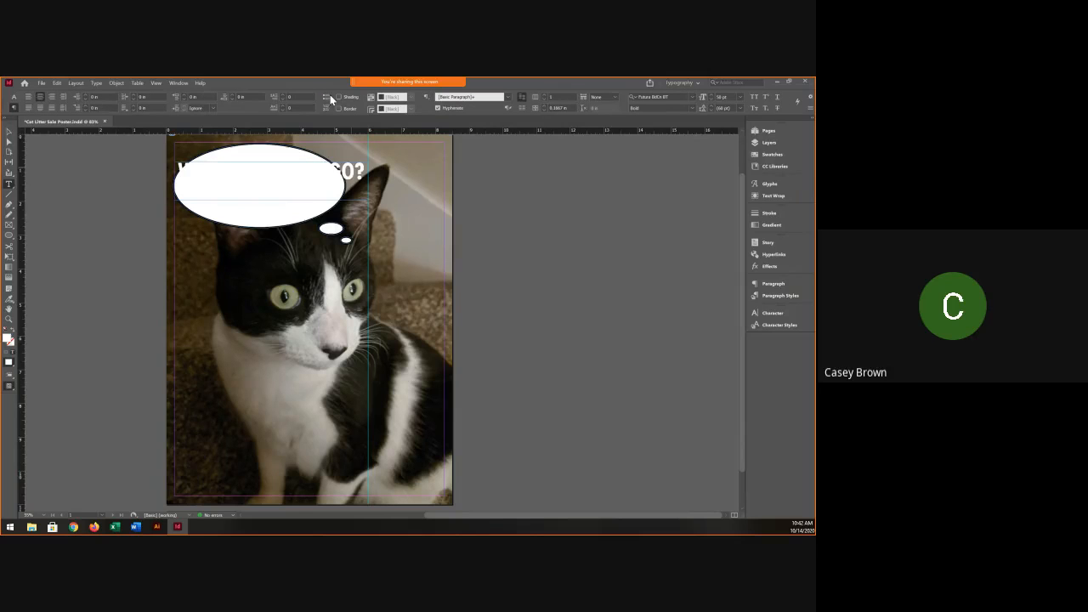
double_click(353, 173)
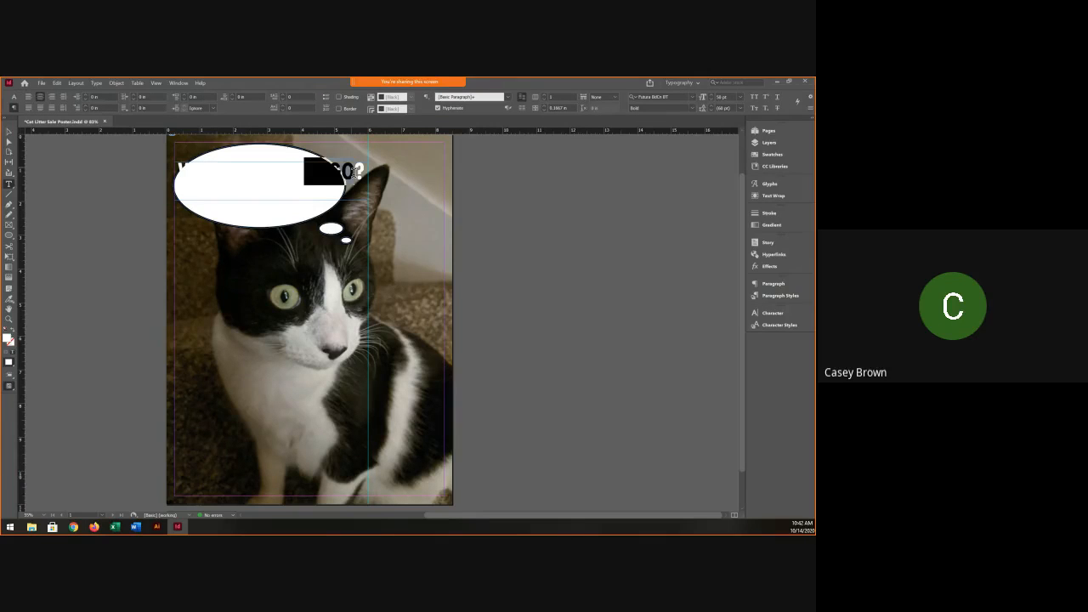
click(353, 172)
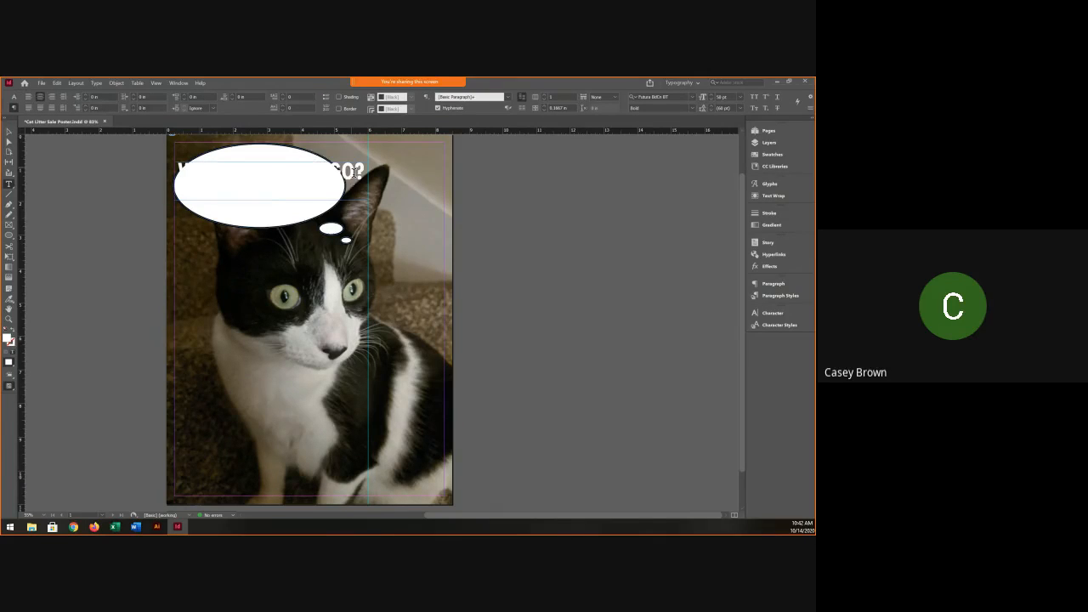
click(325, 96)
key(ctrl+a)
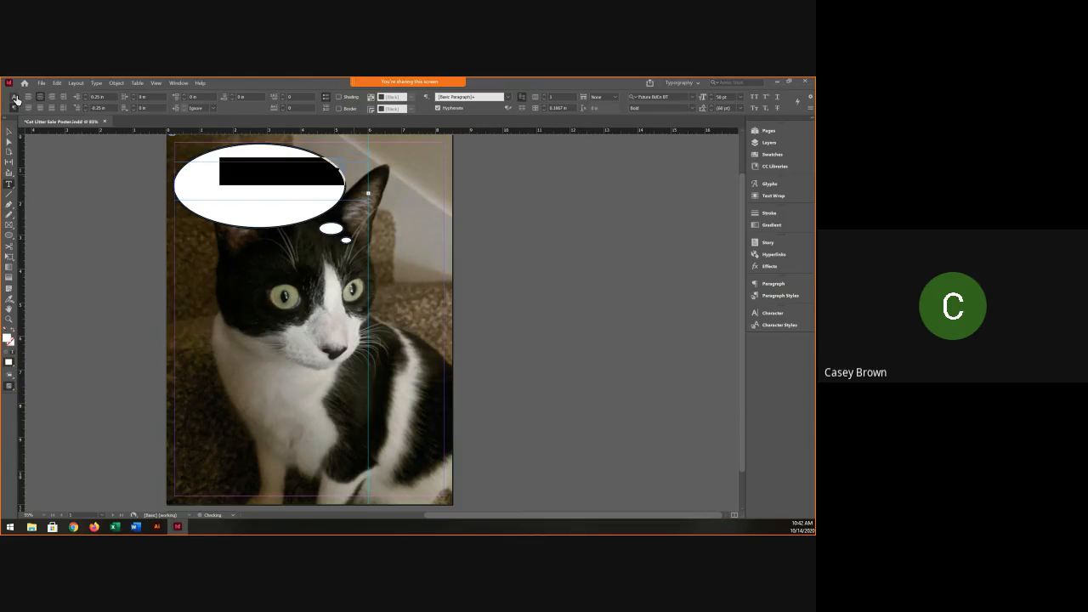
click(15, 96)
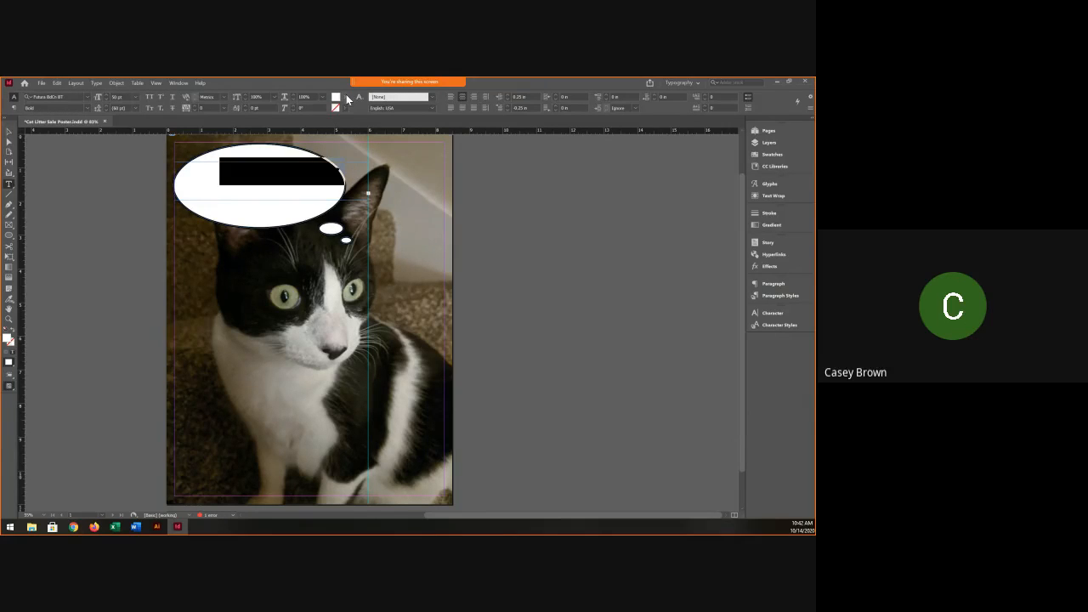
click(347, 98)
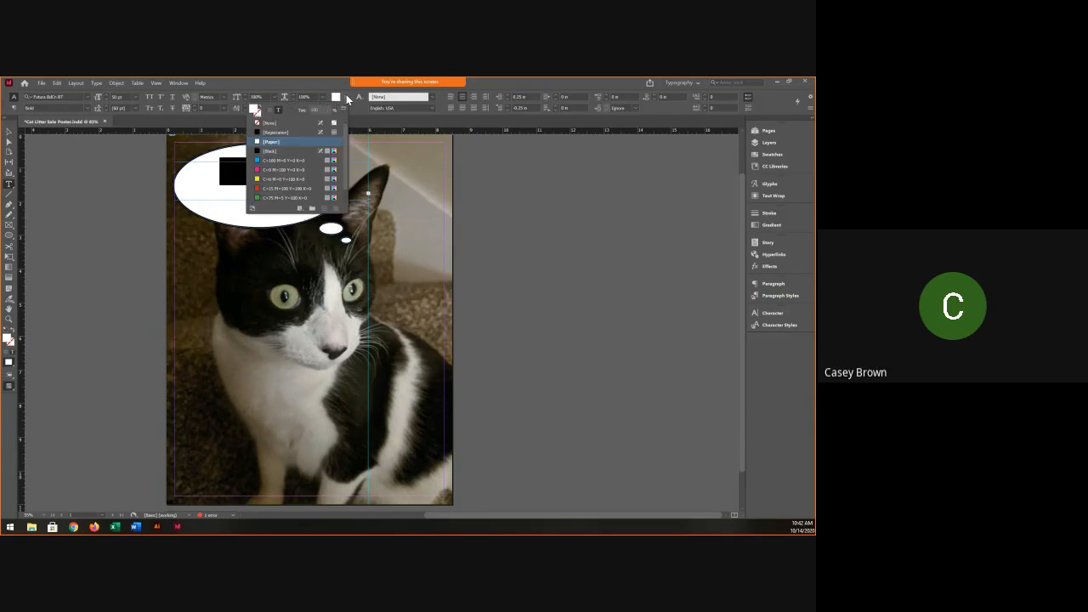
click(292, 150)
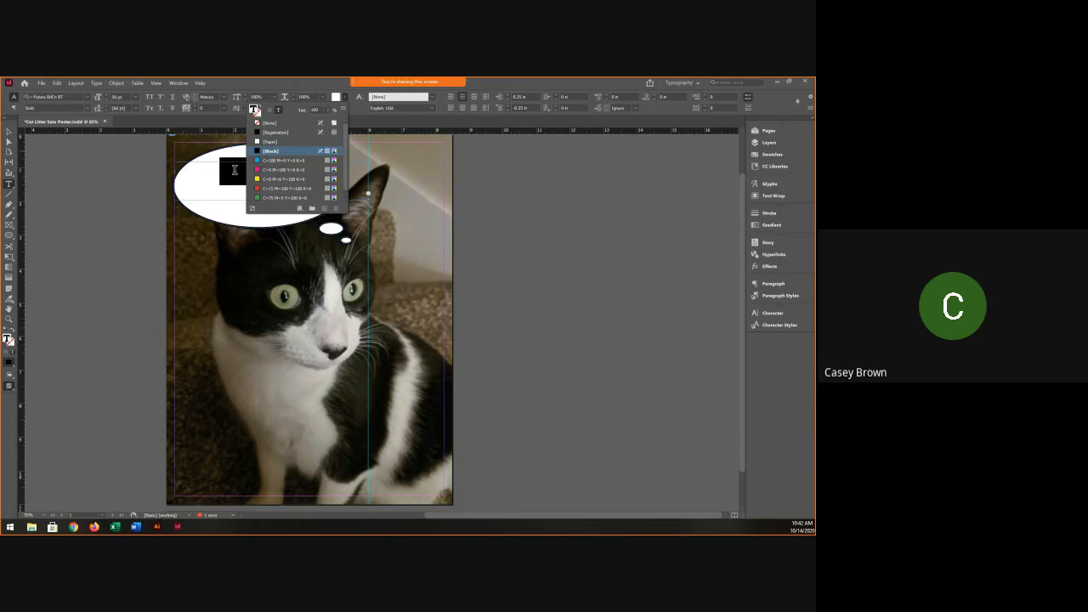
click(234, 170)
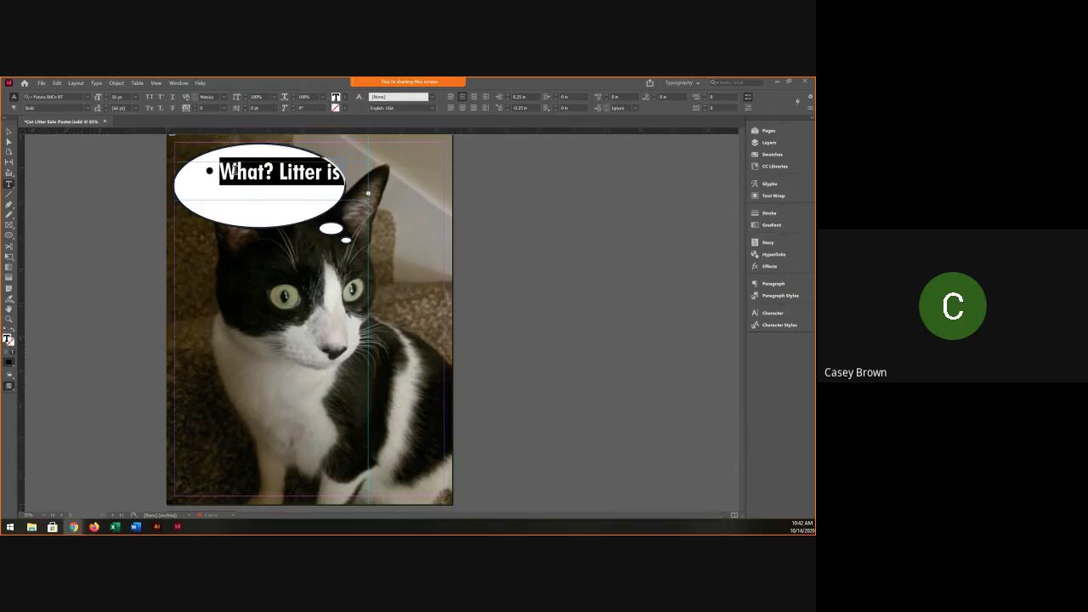
Remove the headline's bullet and resize its frame to about 4.53 × 1.52 in so the text wraps inside the bubble.
click(226, 183)
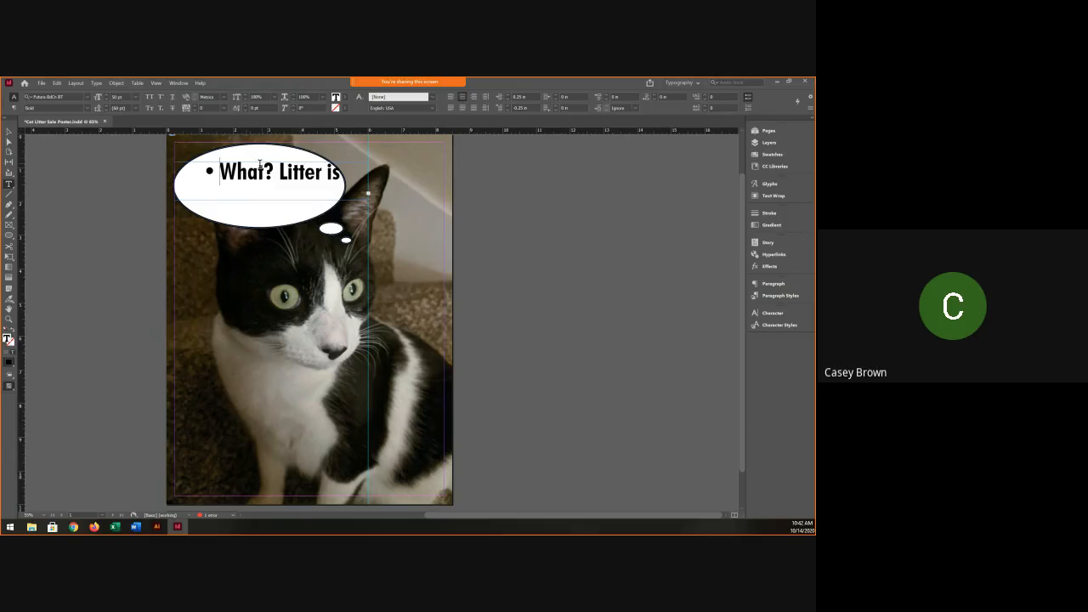
click(747, 98)
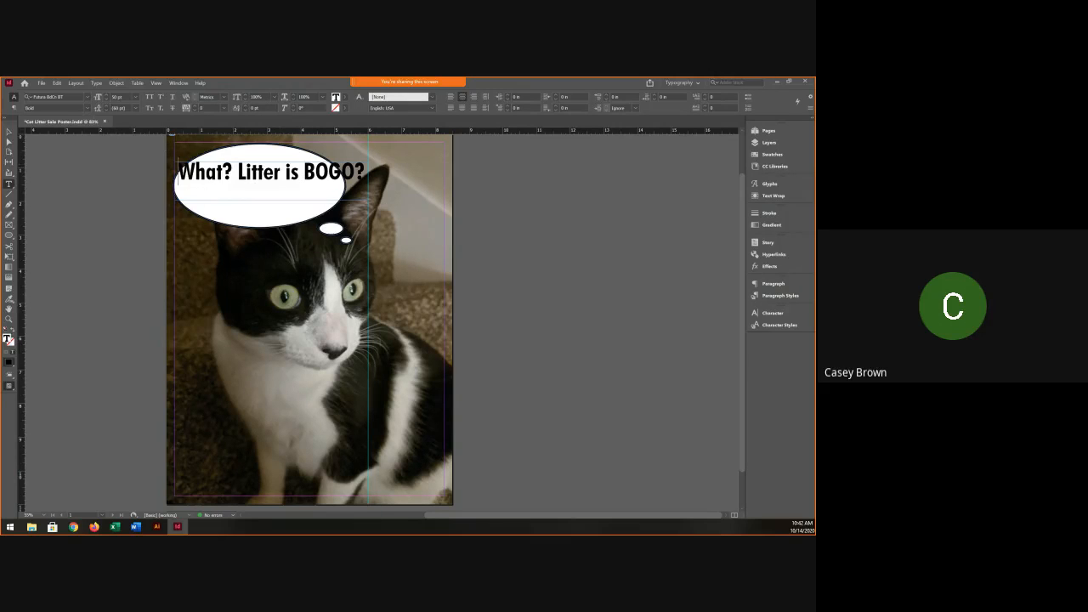
click(8, 136)
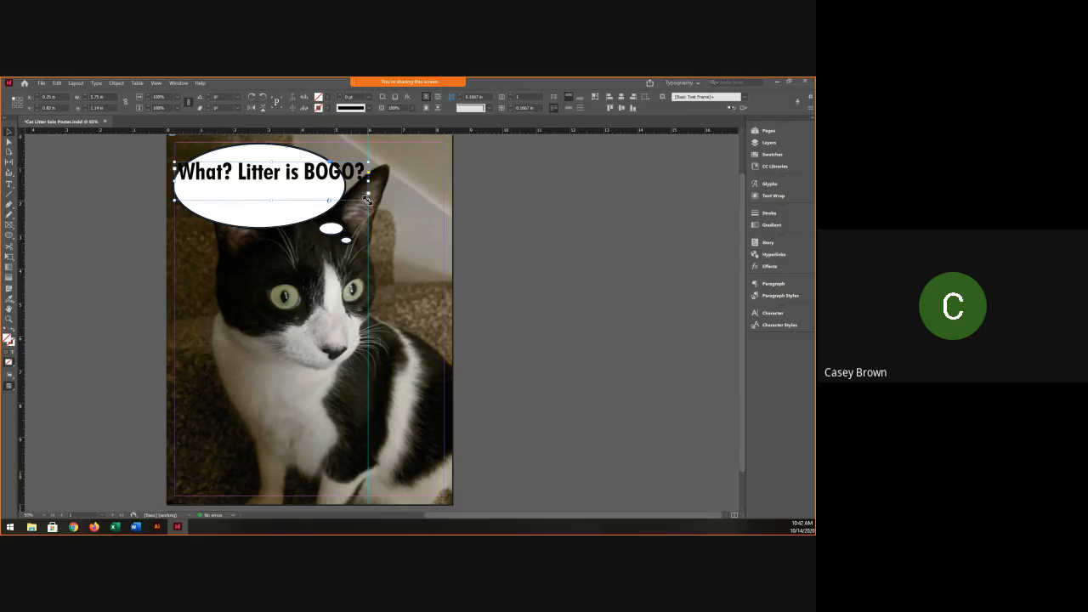
drag(368, 198, 327, 213)
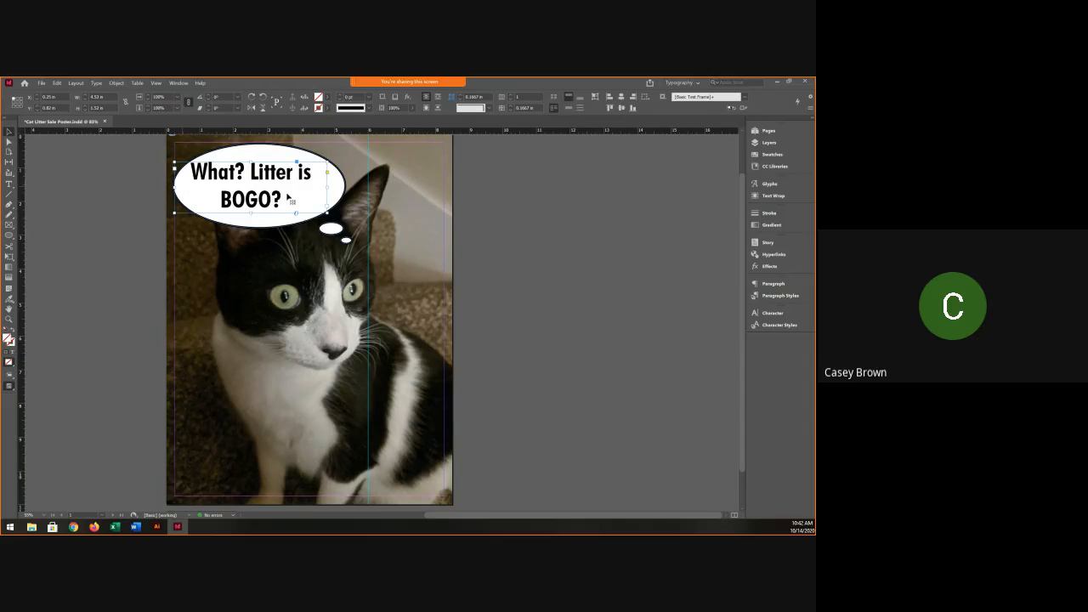
Widen the headline text frame to about 5.05 in so it spans the bubble's full width, and deselect it.
drag(328, 187, 343, 187)
drag(344, 186, 345, 186)
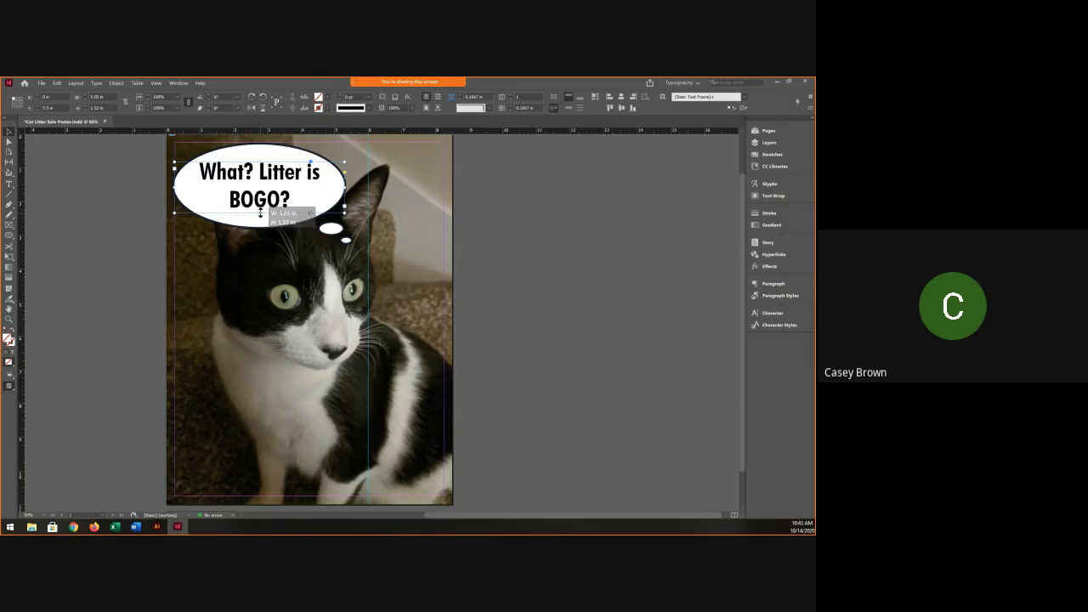
drag(261, 213, 261, 212)
click(476, 218)
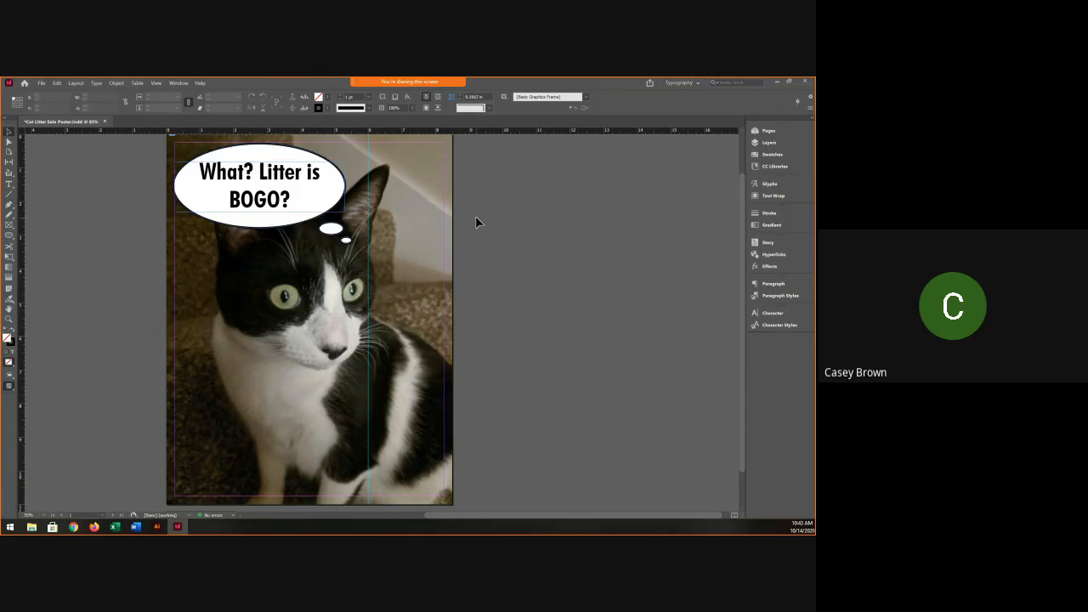
Preview the poster without guides and frame edges, return to the normal view and look over the page.
key(w)
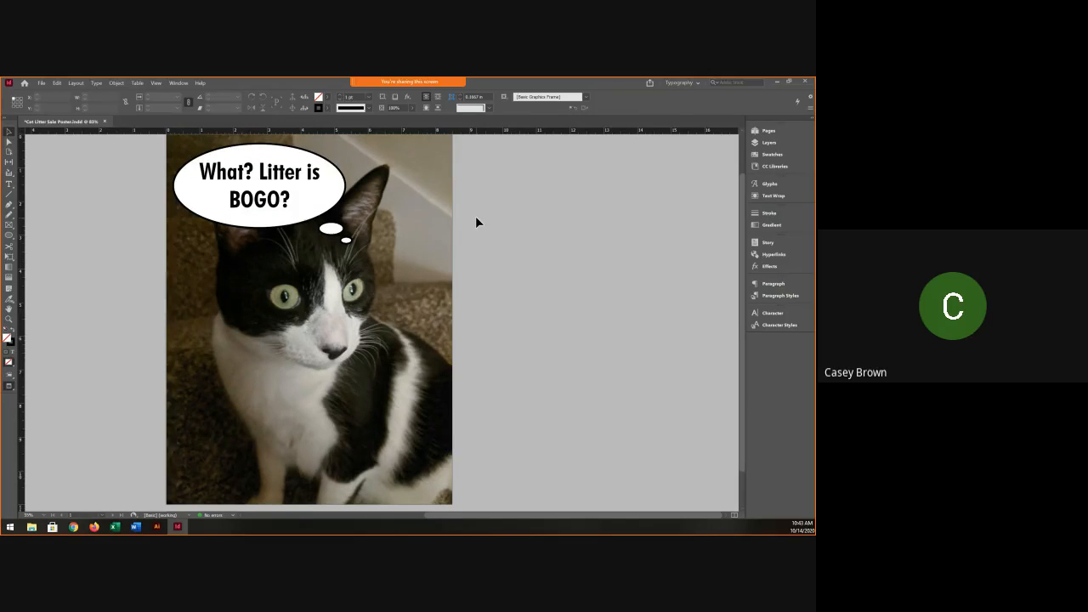
key(w)
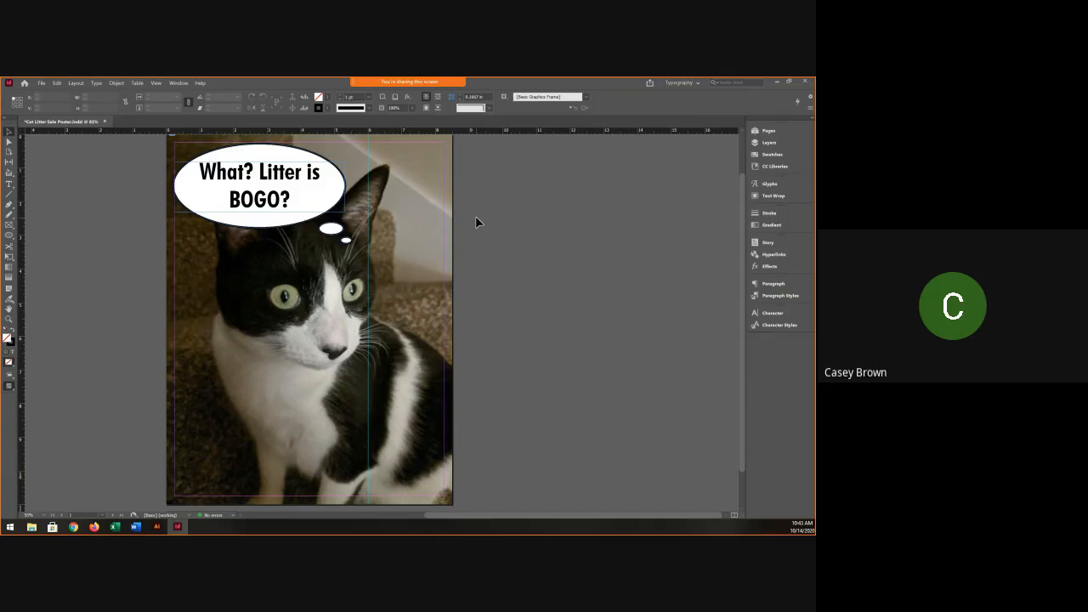
scroll(475, 216, down, 2)
scroll(475, 215, up, 3)
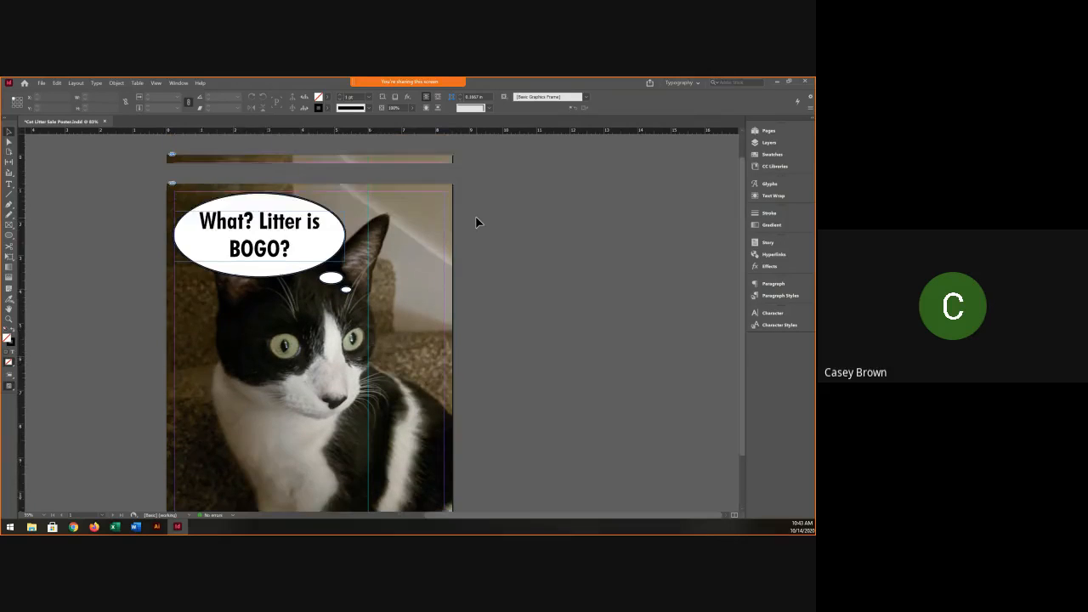
scroll(475, 216, down, 2)
scroll(475, 215, up, 1)
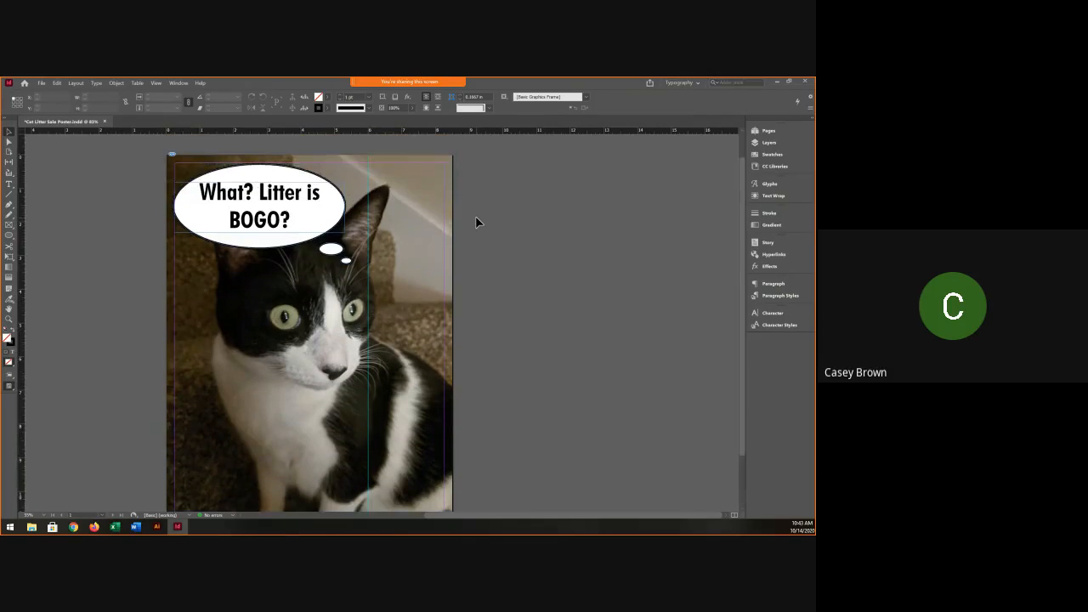
scroll(475, 220, down, 1)
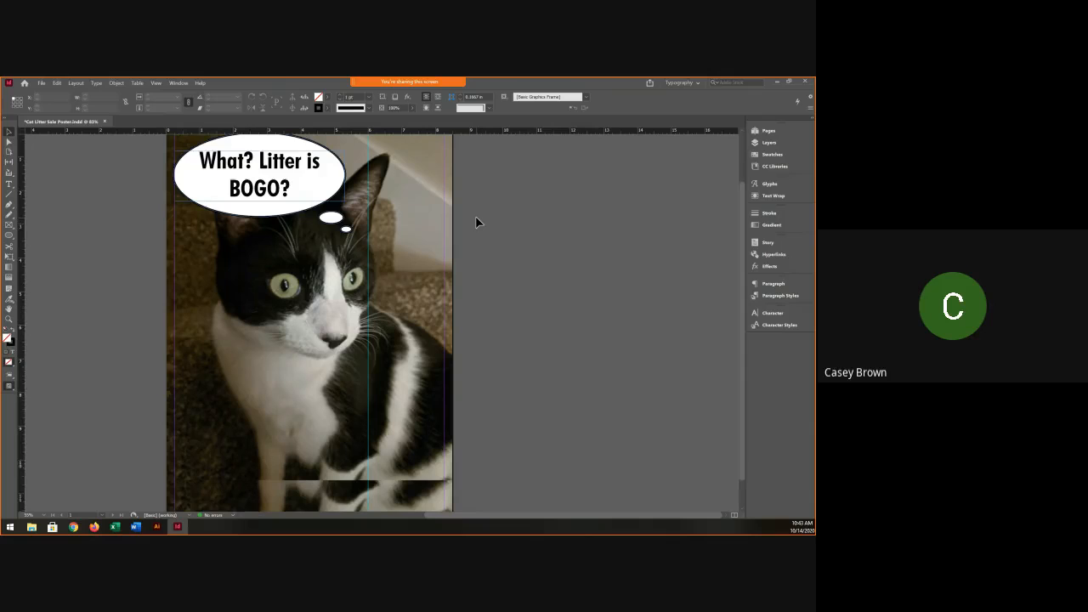
scroll(475, 220, down, 1)
scroll(476, 222, up, 2)
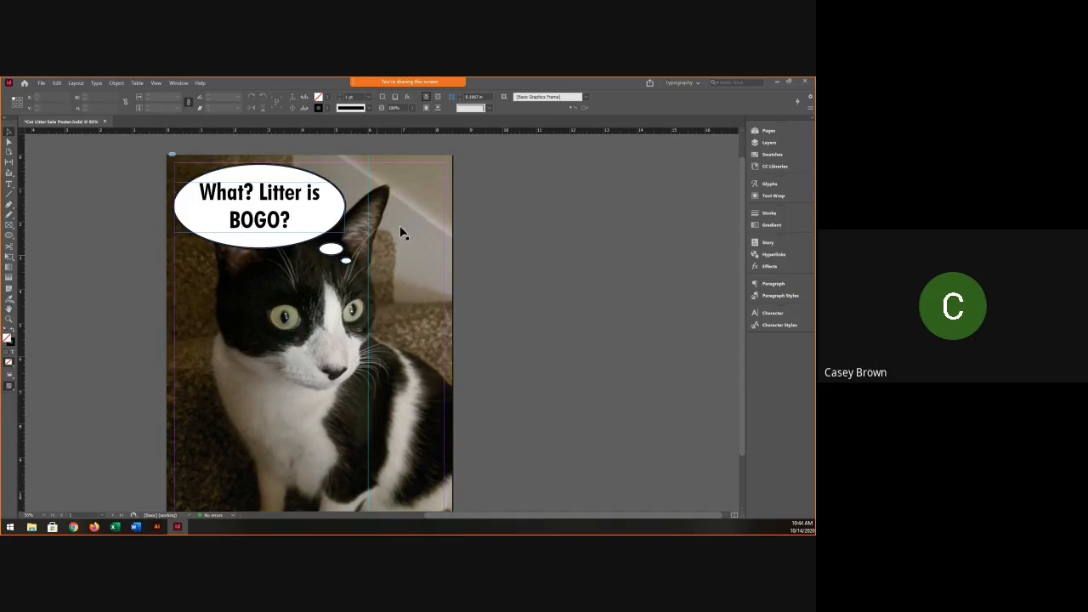
Show the document's layers and create a new layer above Layer 1.
click(780, 143)
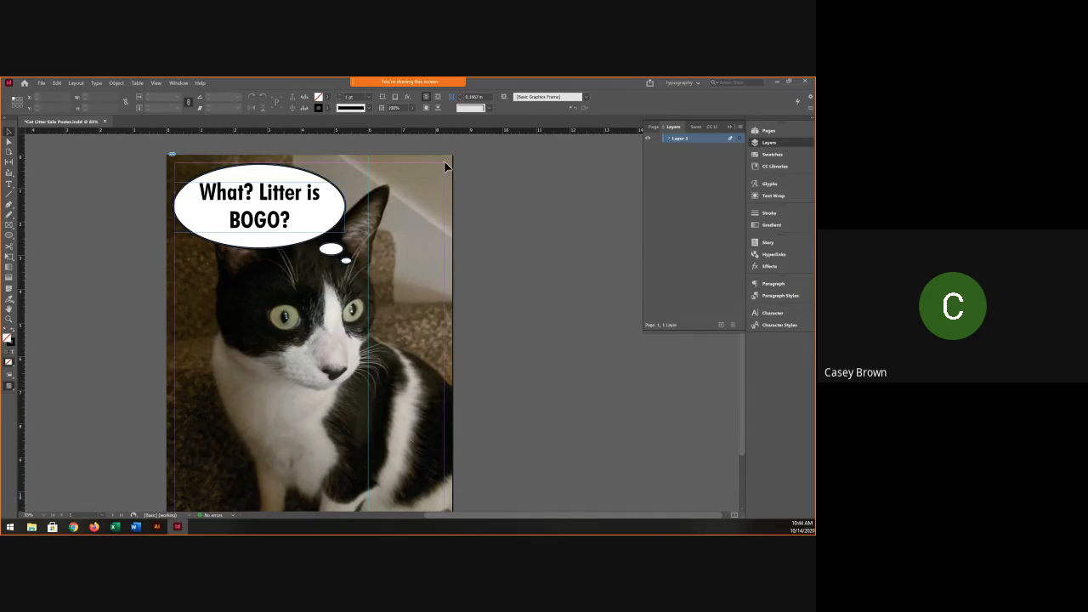
click(180, 84)
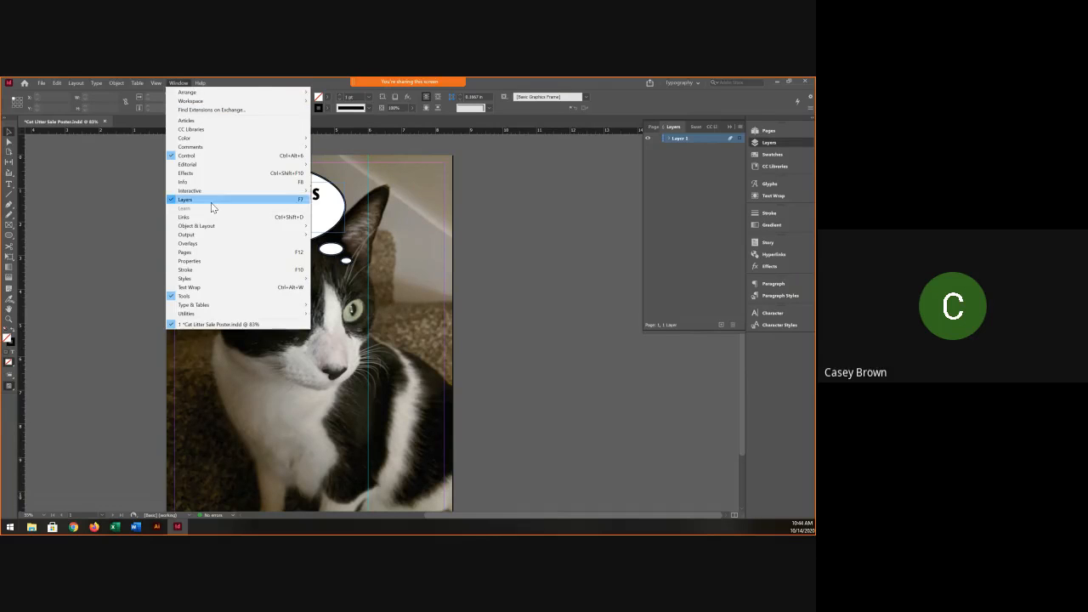
click(687, 191)
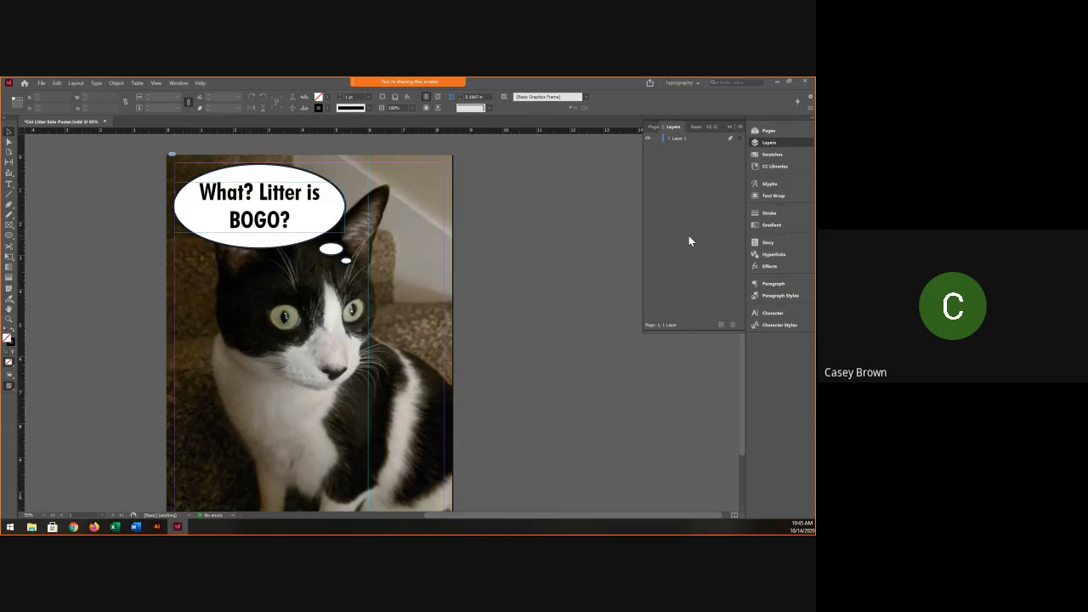
click(721, 326)
click(678, 140)
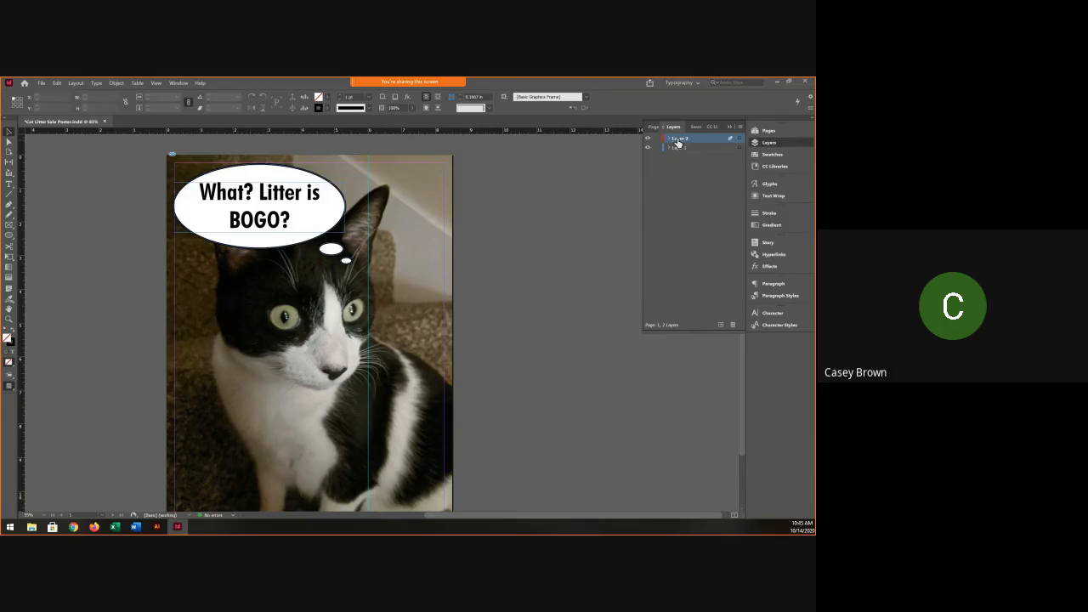
Rename the new layer as Background, keeping Red as its layer color.
double_click(677, 139)
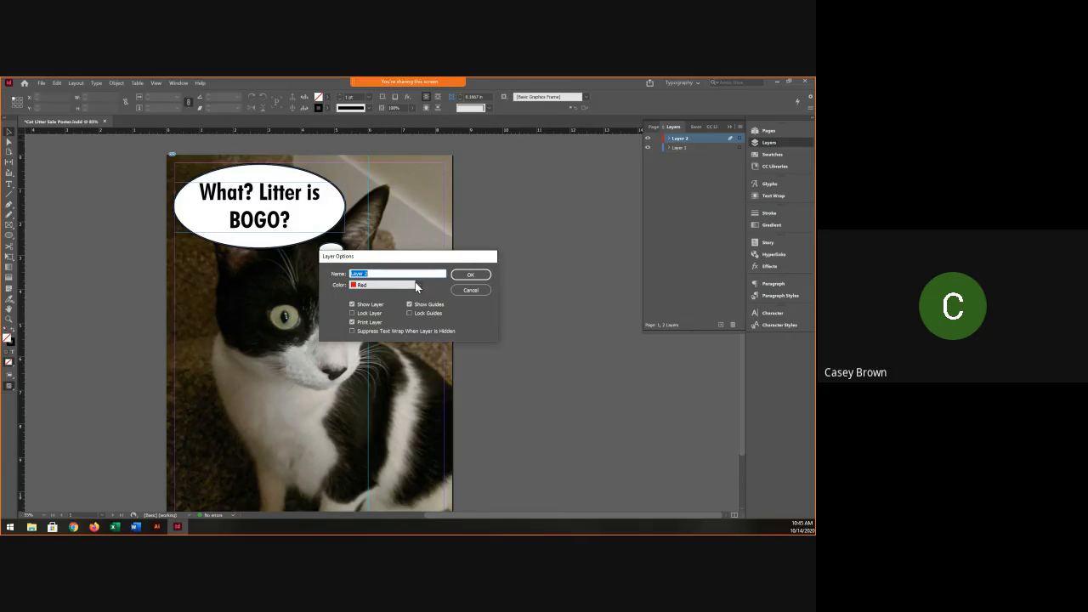
text(Background)
click(417, 286)
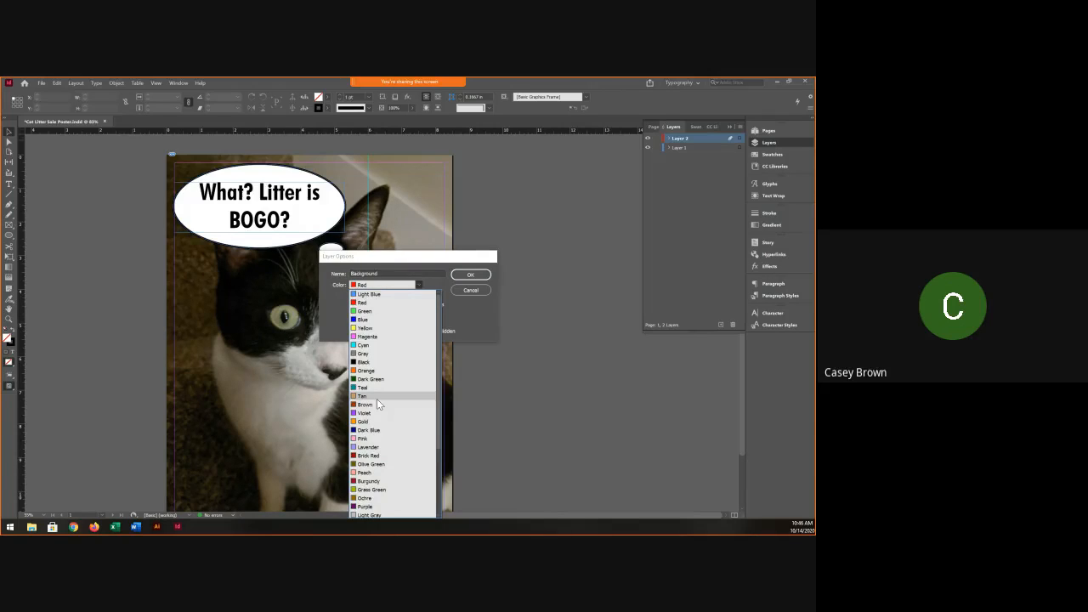
scroll(377, 400, down, 4)
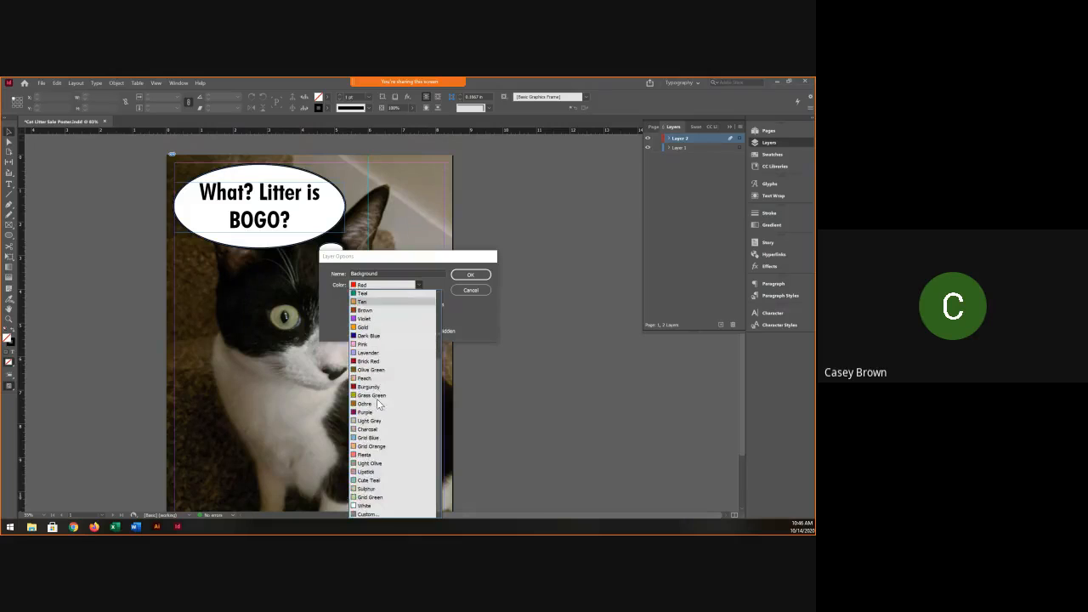
scroll(377, 403, up, 4)
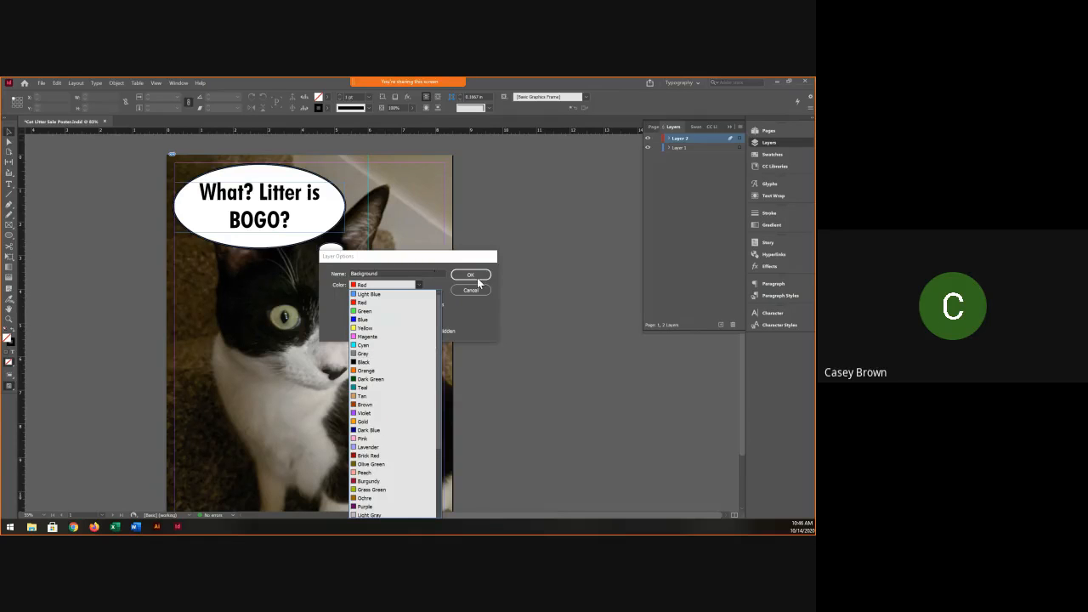
click(470, 319)
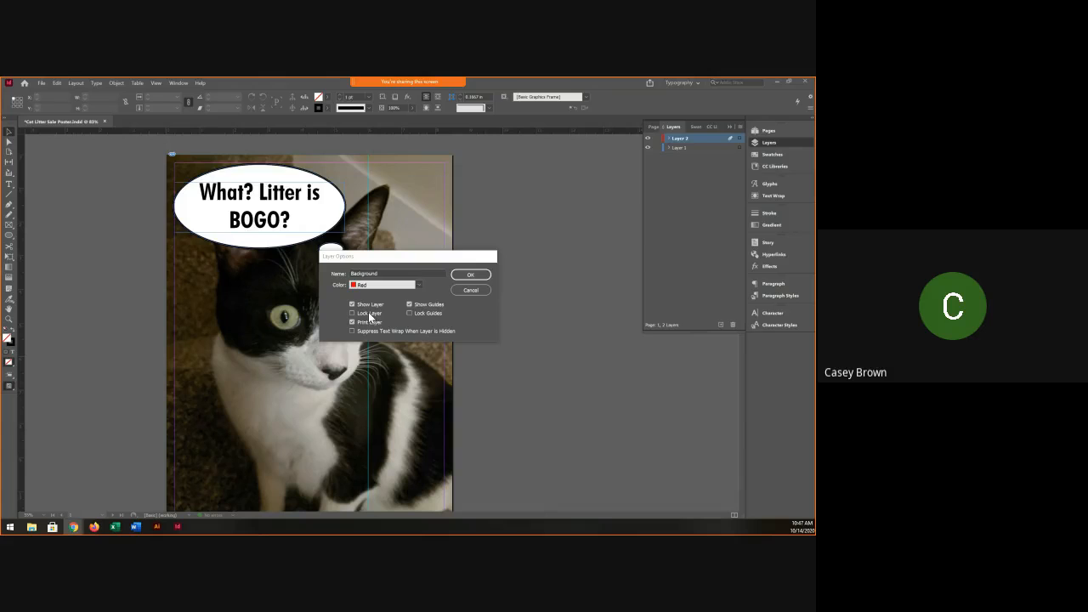
click(472, 275)
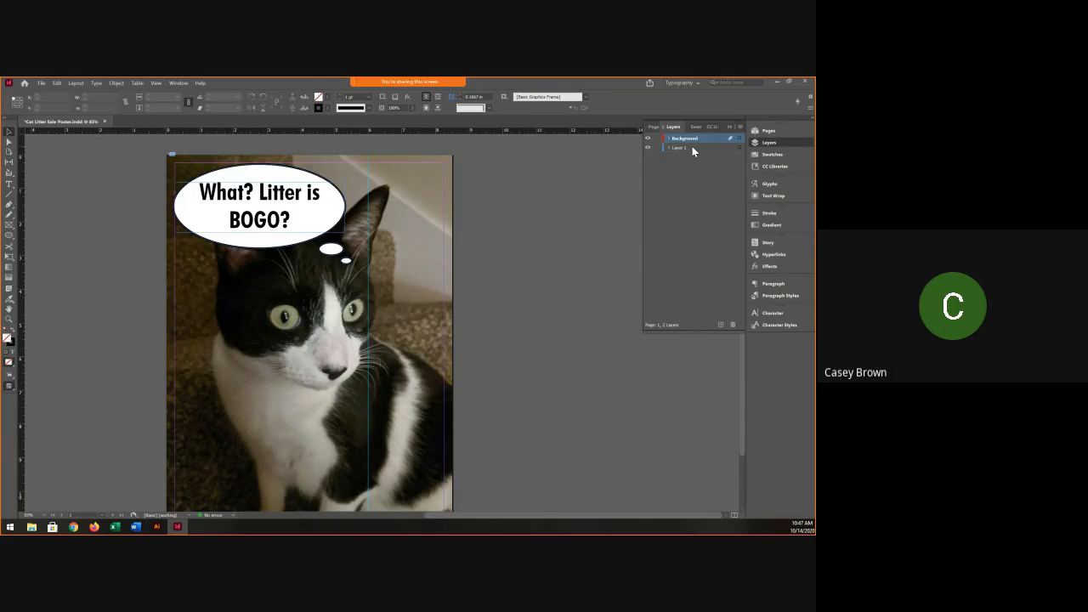
Reorder the Background layer below Layer 1 and transfer the Shocked Cat.jpg photo from Layer 1 onto it.
drag(691, 141, 691, 151)
drag(691, 150, 692, 152)
click(397, 314)
click(396, 316)
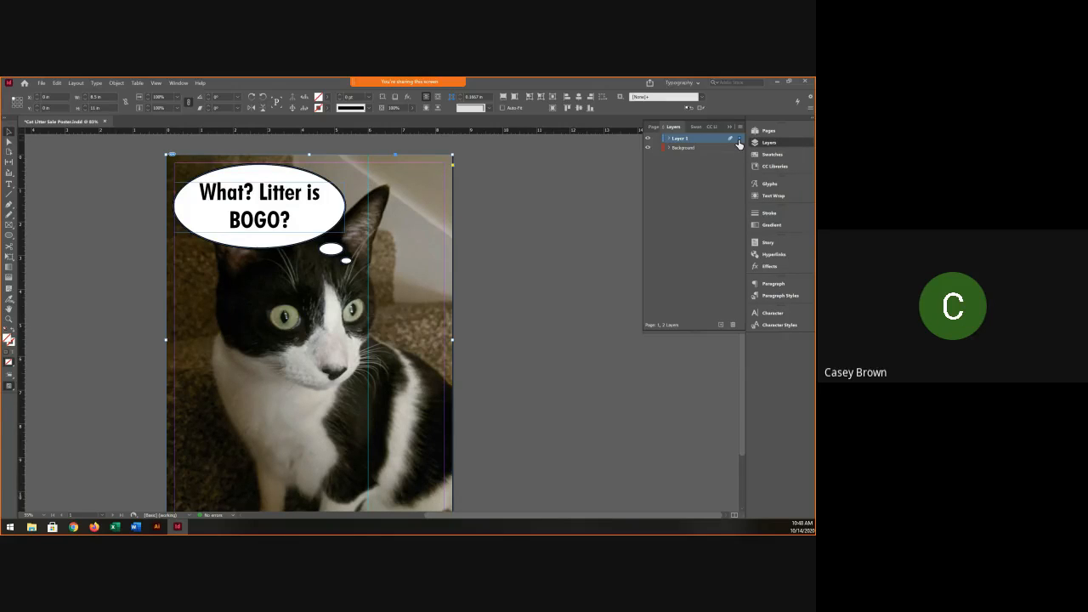
click(667, 139)
click(707, 186)
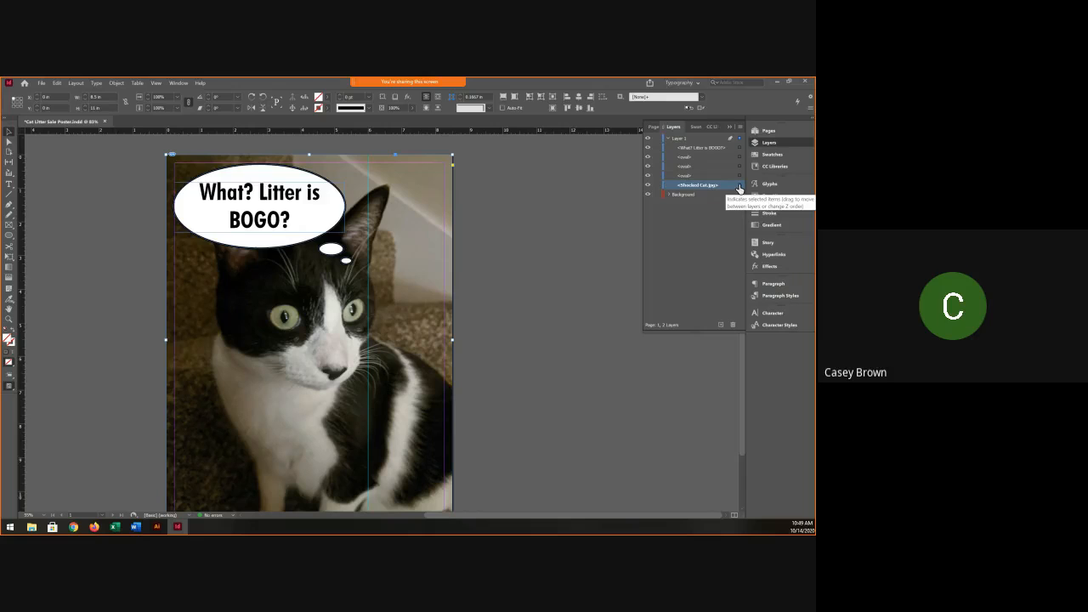
drag(739, 188, 733, 194)
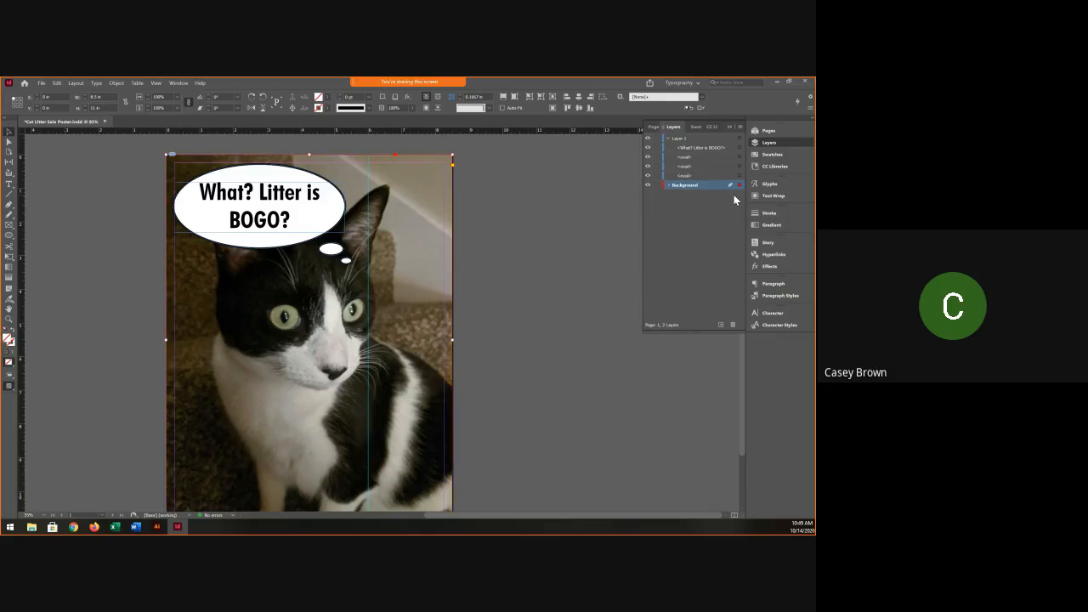
click(668, 184)
click(695, 246)
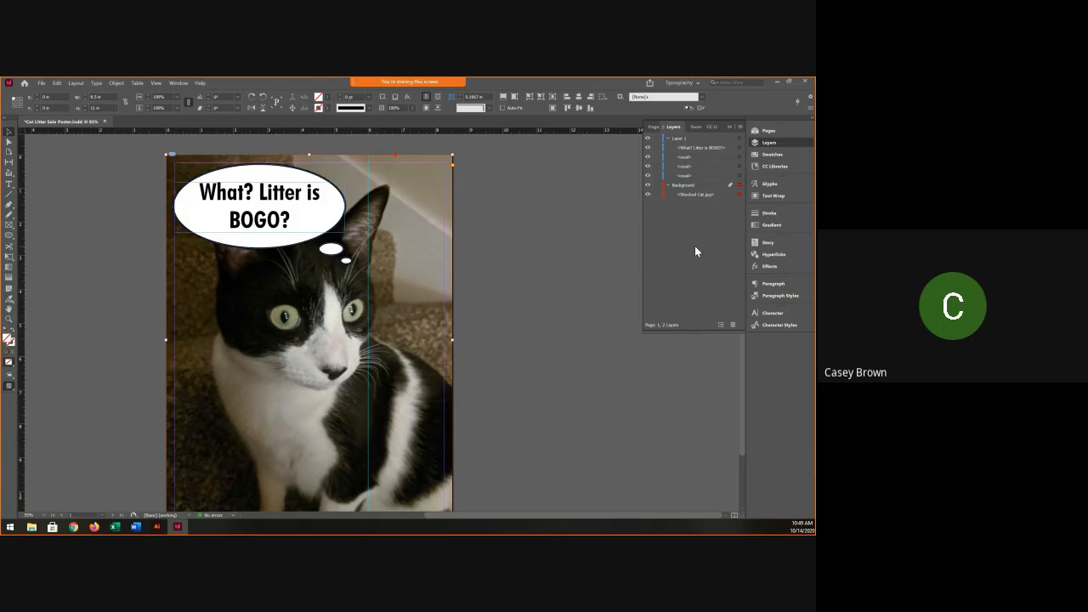
Lock and collapse the Background layer, with Layer 1 as the active layer.
click(656, 186)
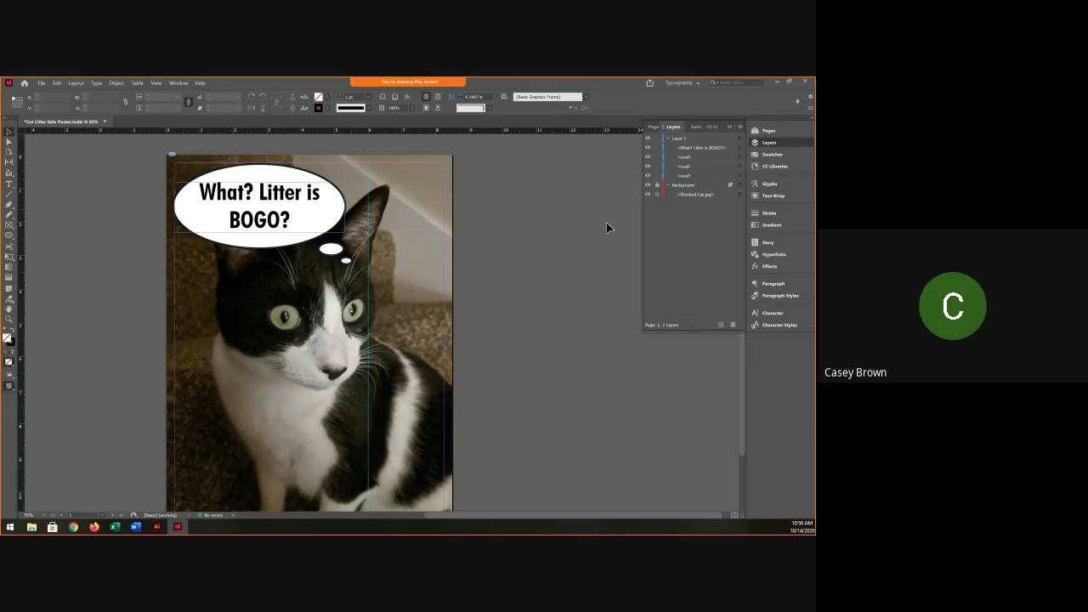
click(656, 185)
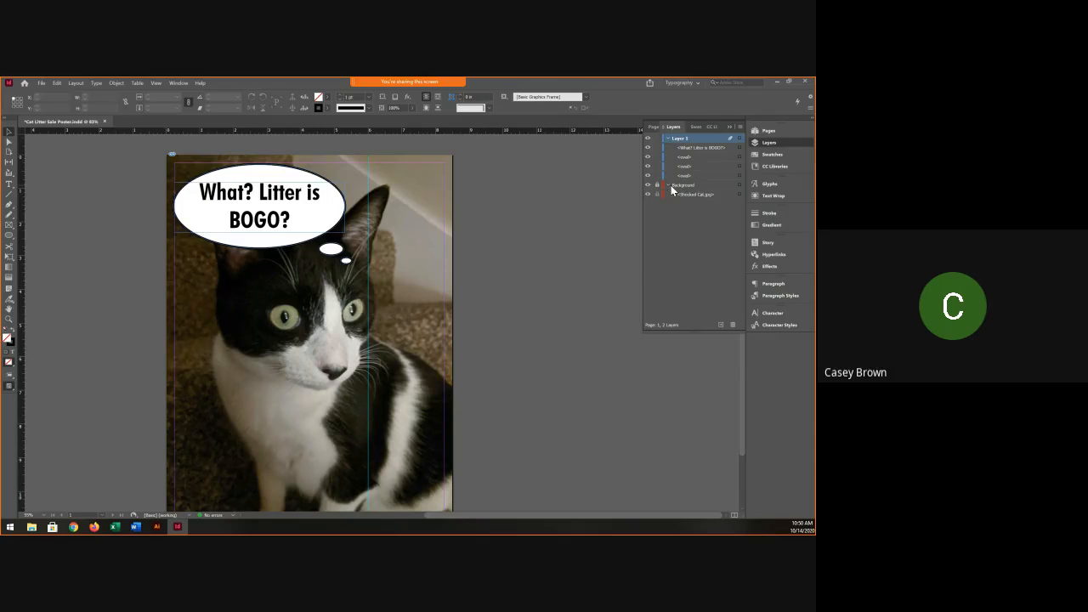
click(667, 185)
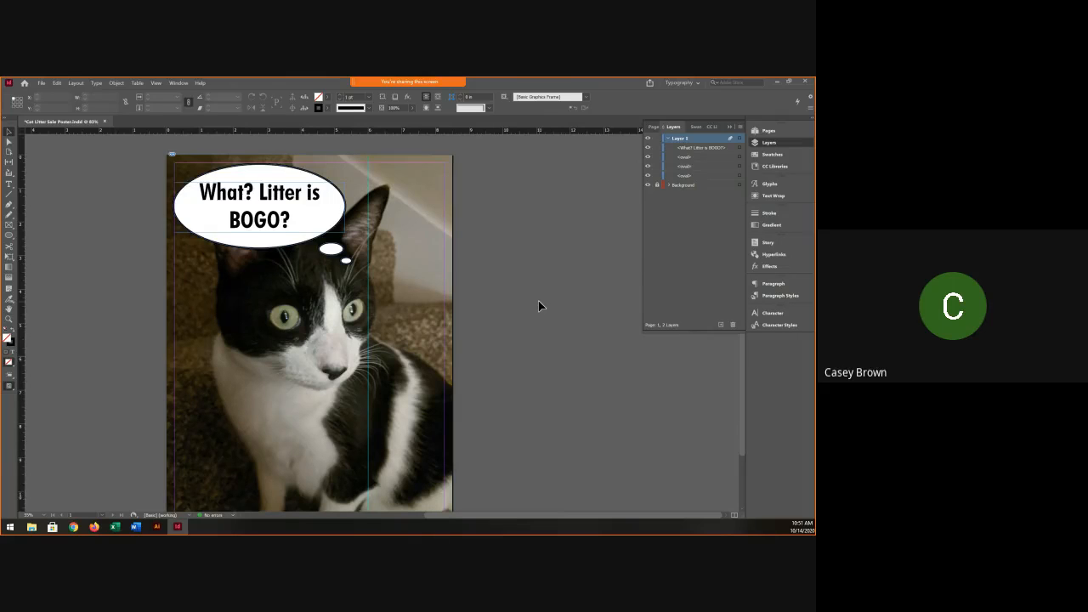
scroll(539, 307, down, 2)
scroll(539, 306, up, 2)
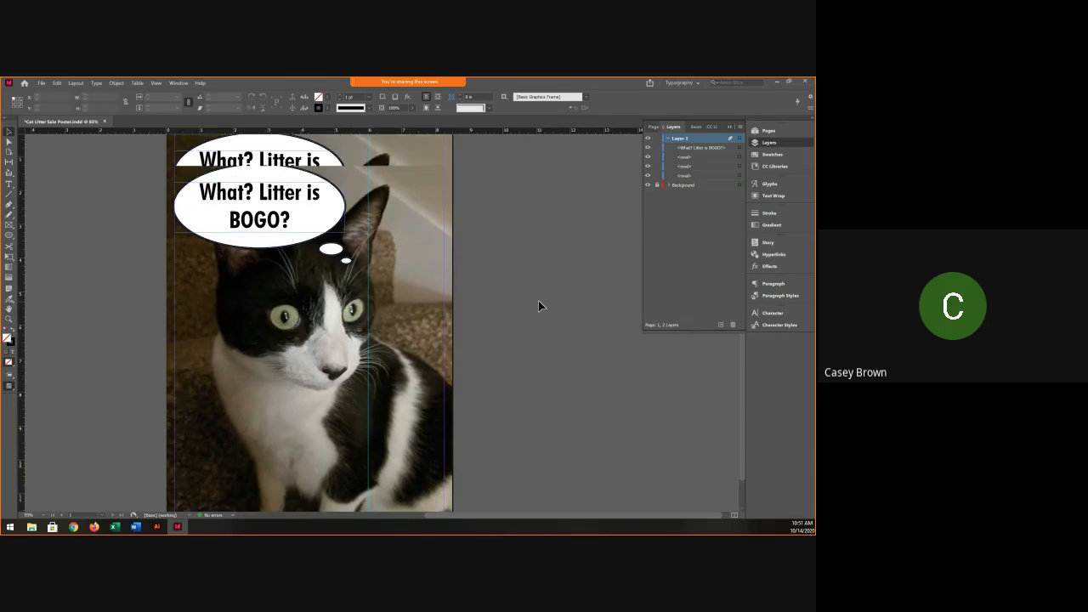
scroll(539, 307, left, 2)
scroll(538, 307, right, 2)
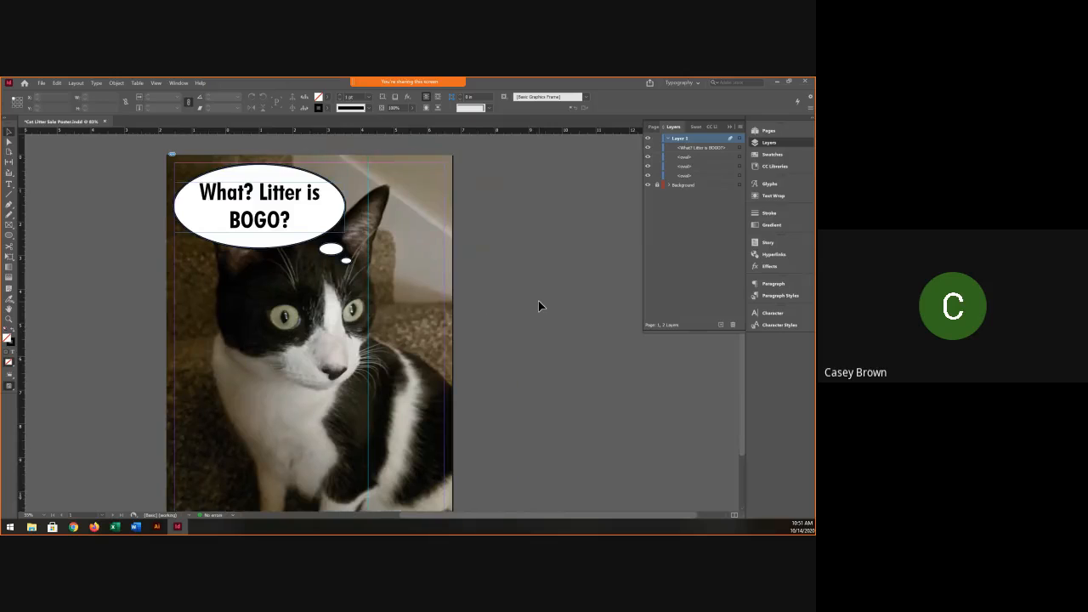
Place Petco Logo Transparent.png on Layer 1 about 2.25 in wide and move it near the page's lower-right corner, about X 5.94 in, Y 10.14 in.
scroll(538, 306, down, 1)
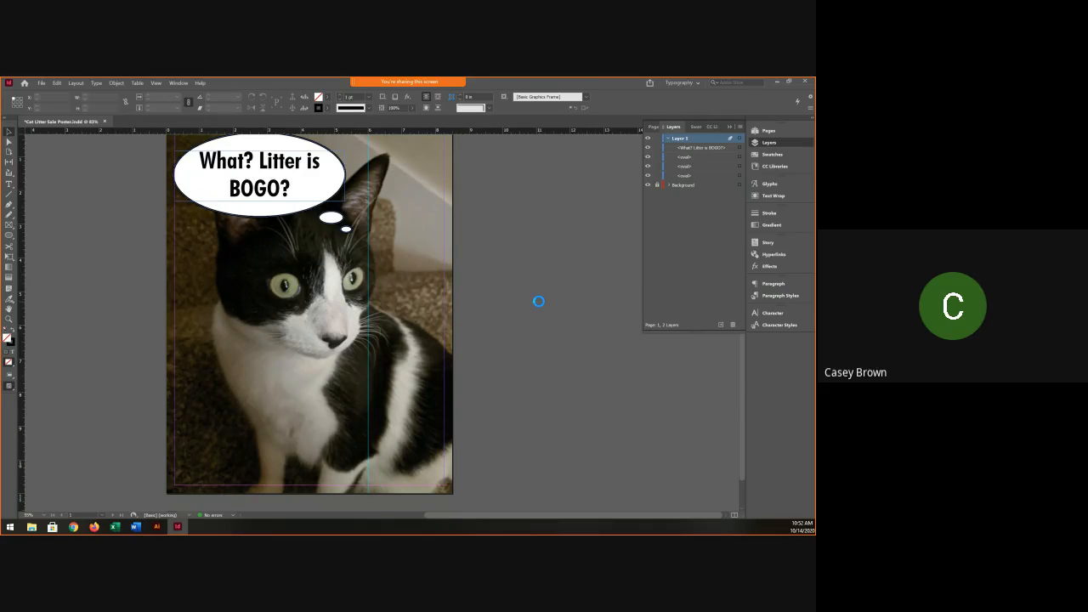
key(ctrl+d)
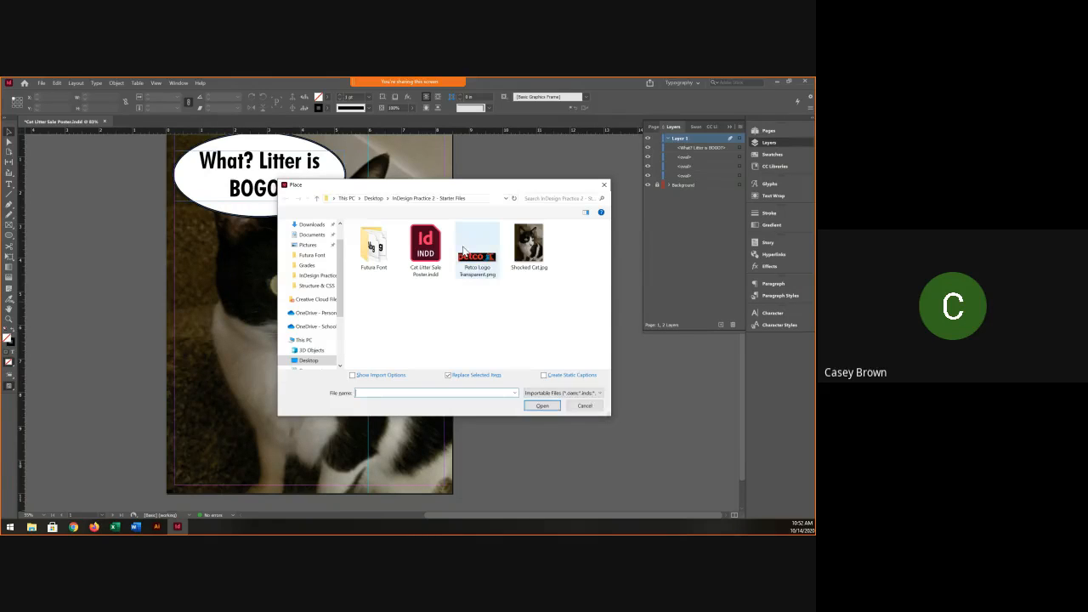
click(463, 249)
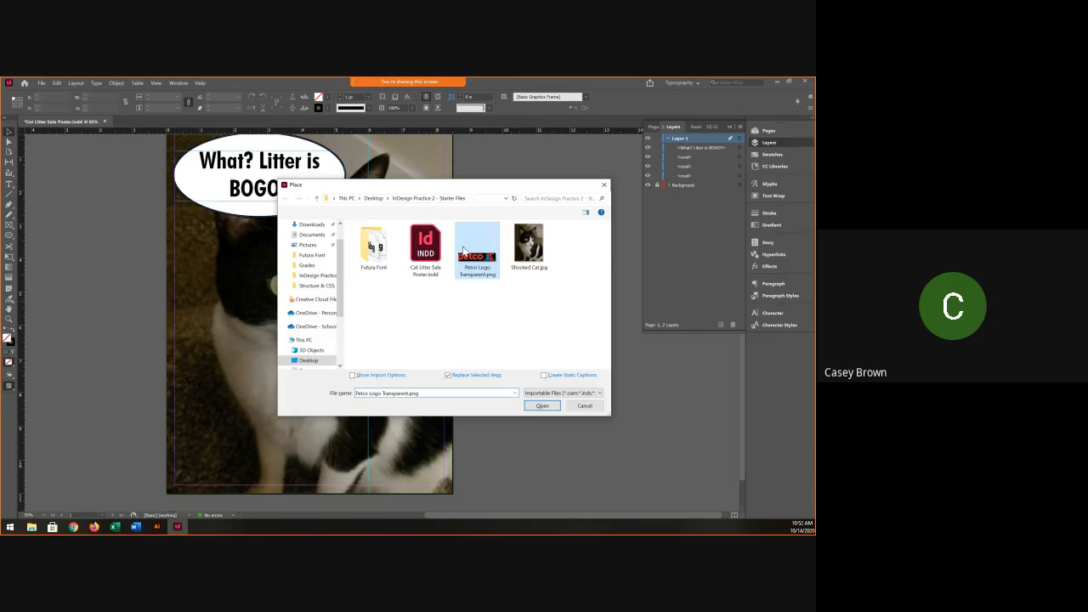
double_click(464, 249)
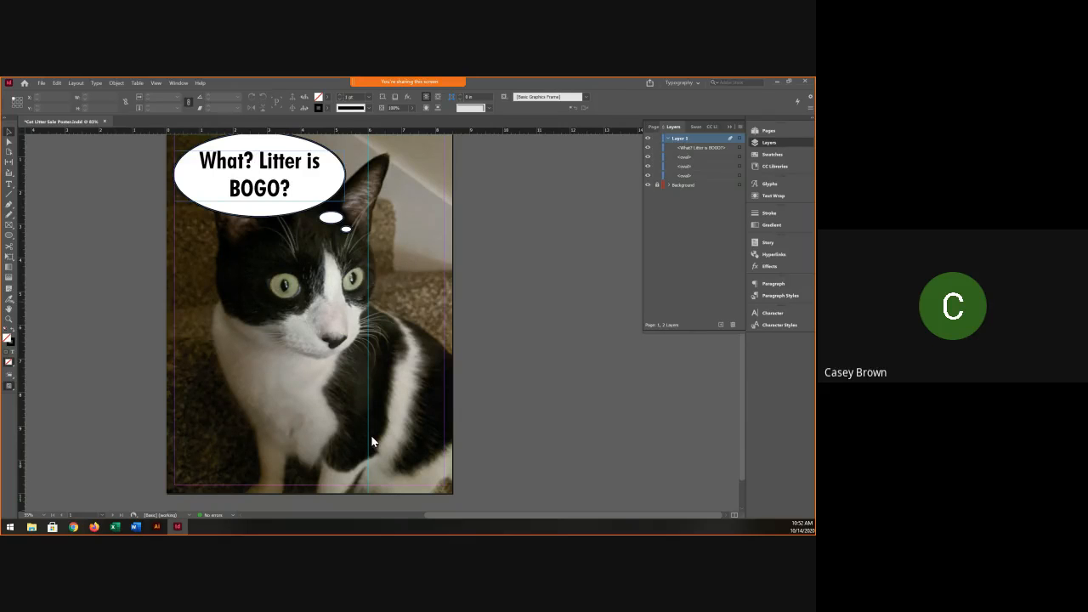
click(368, 412)
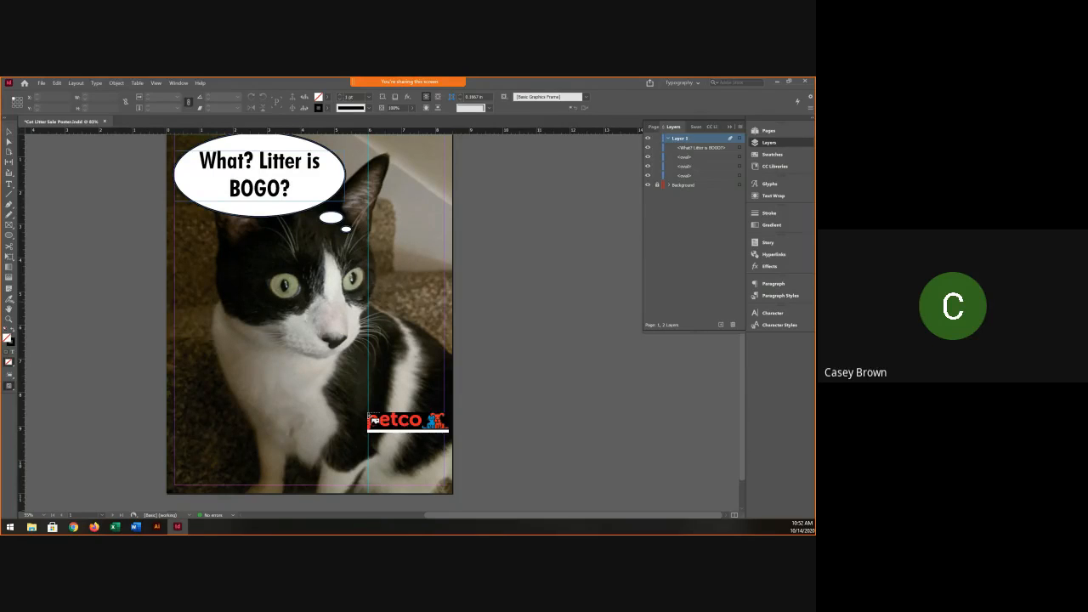
drag(369, 419, 372, 446)
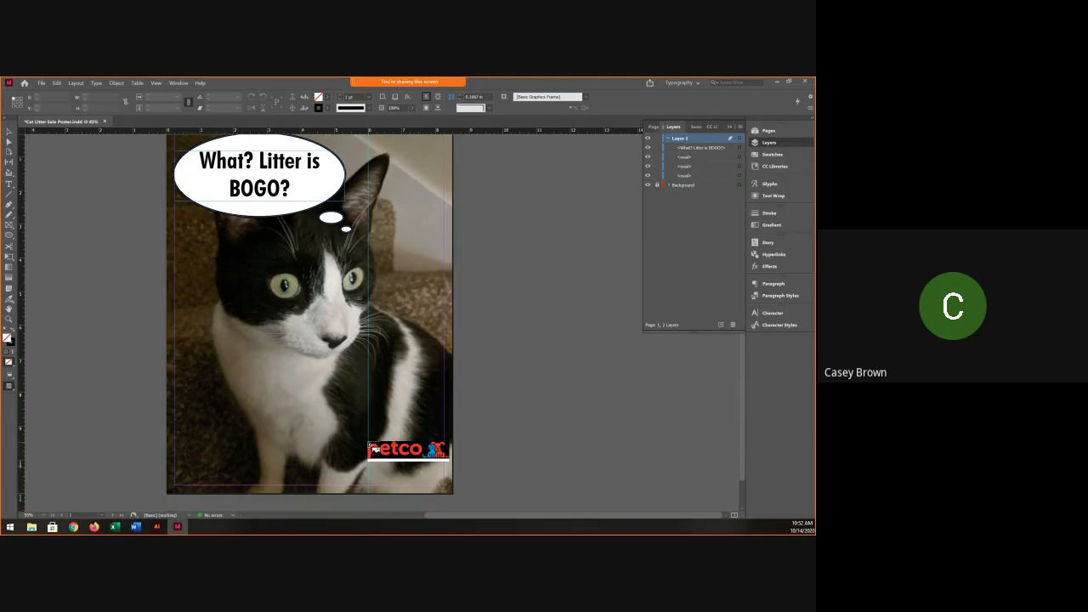
drag(444, 473, 444, 473)
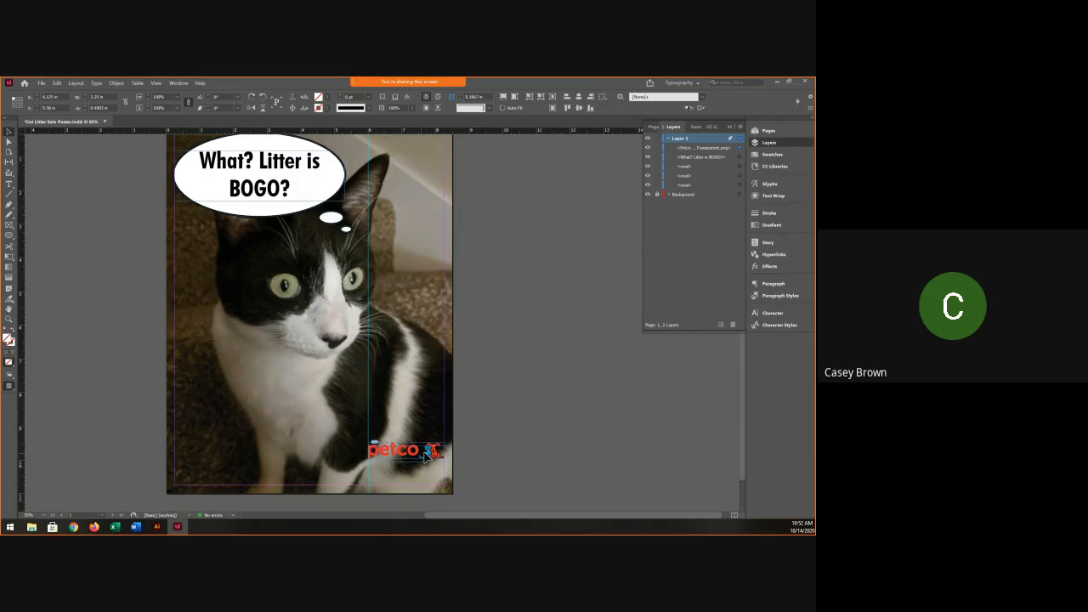
mouse_move(419, 452)
mouse_down()
mouse_move(422, 477)
mouse_move(409, 472)
mouse_move(418, 471)
mouse_up()
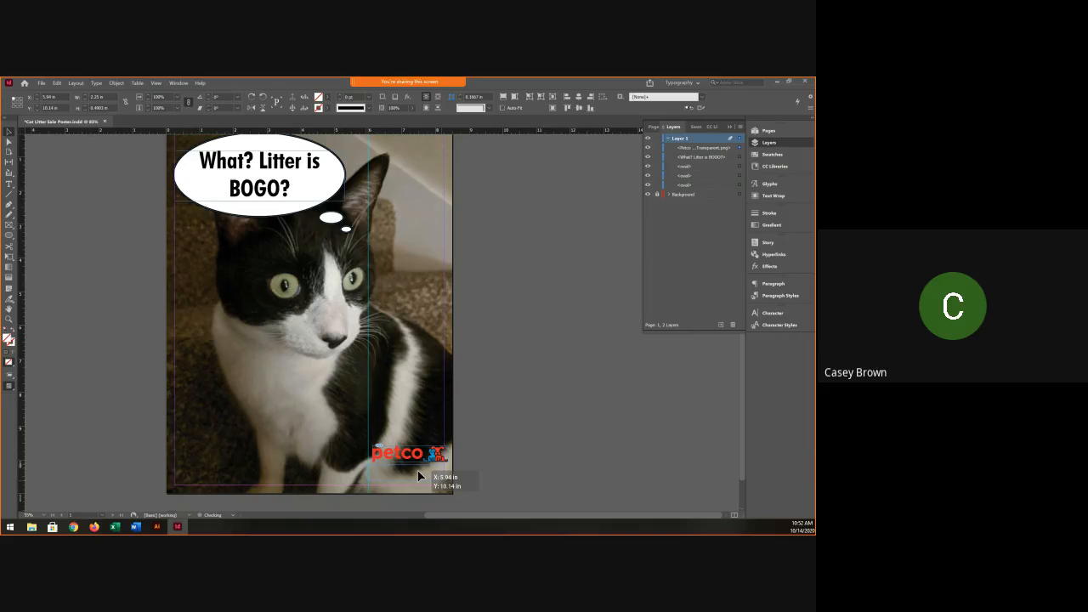
Move the Petco logo into the page's lower-right margin corner, at about X 6 in, Y 10.26 in, and deselect it.
drag(418, 476, 420, 481)
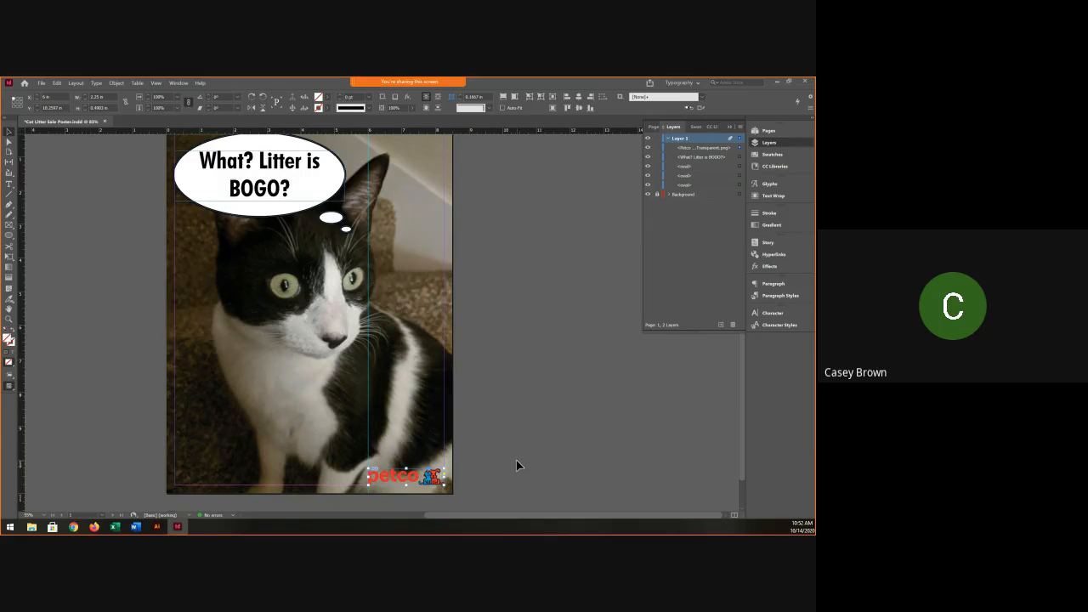
click(516, 460)
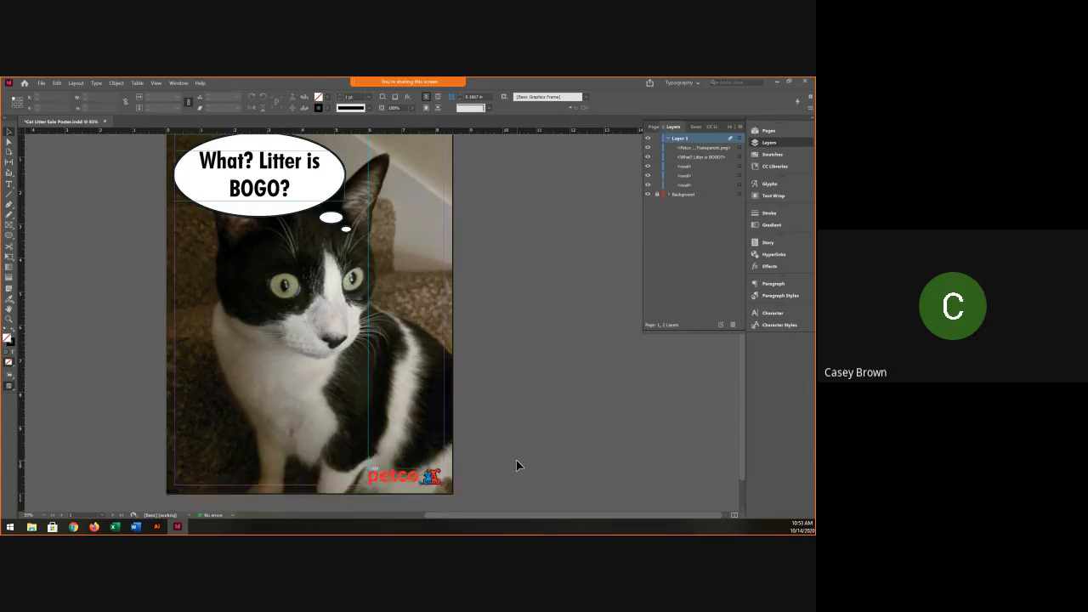
scroll(516, 465, up, 2)
scroll(516, 465, down, 2)
scroll(516, 465, down, 1)
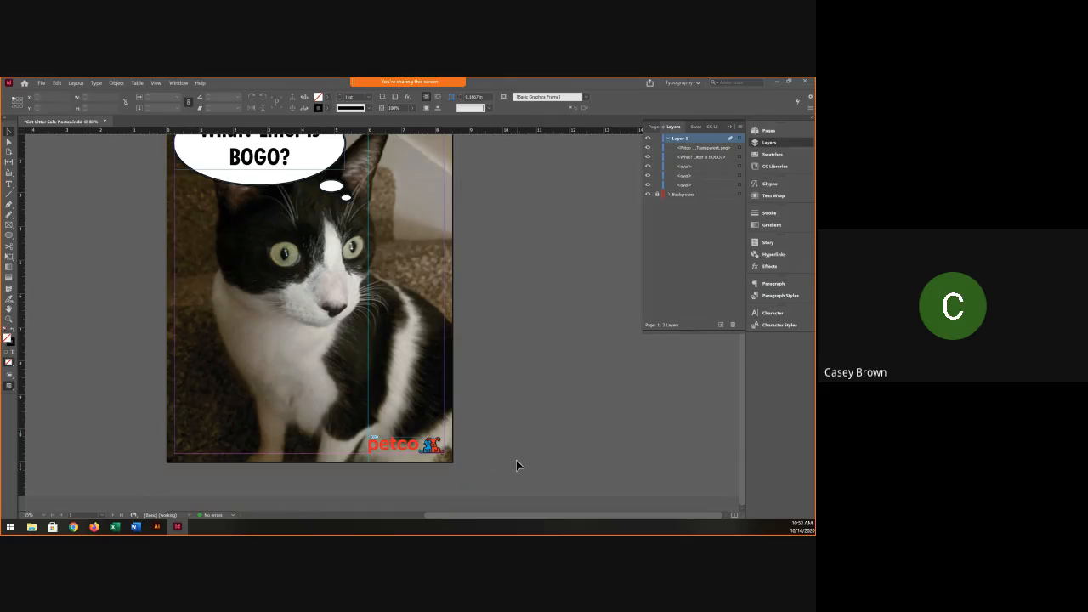
Save the cat litter sale poster and preview it in Presentation mode, returning to the normal workspace.
click(41, 84)
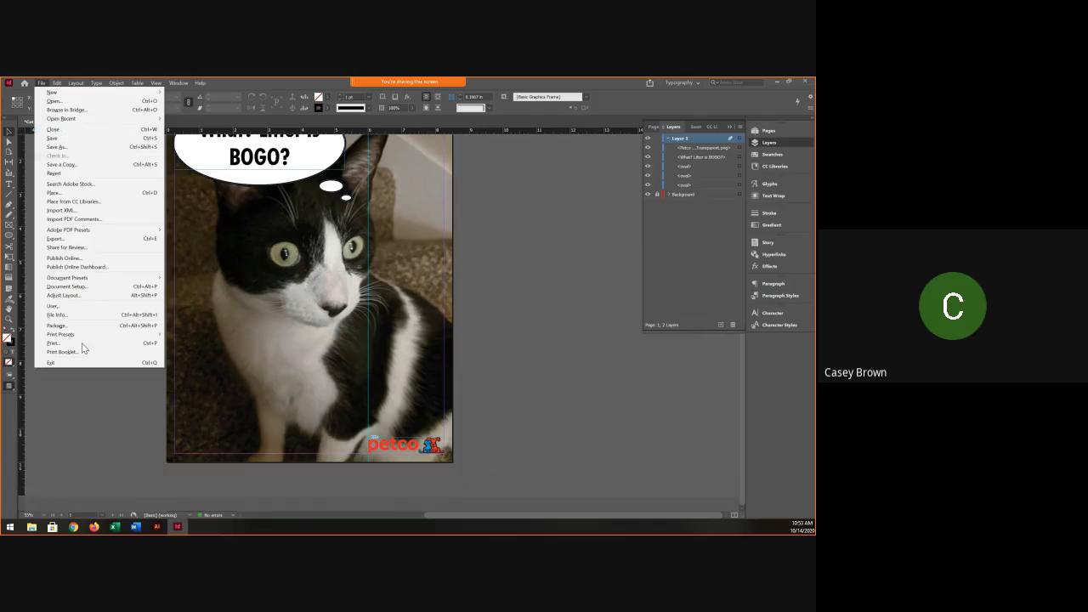
click(101, 439)
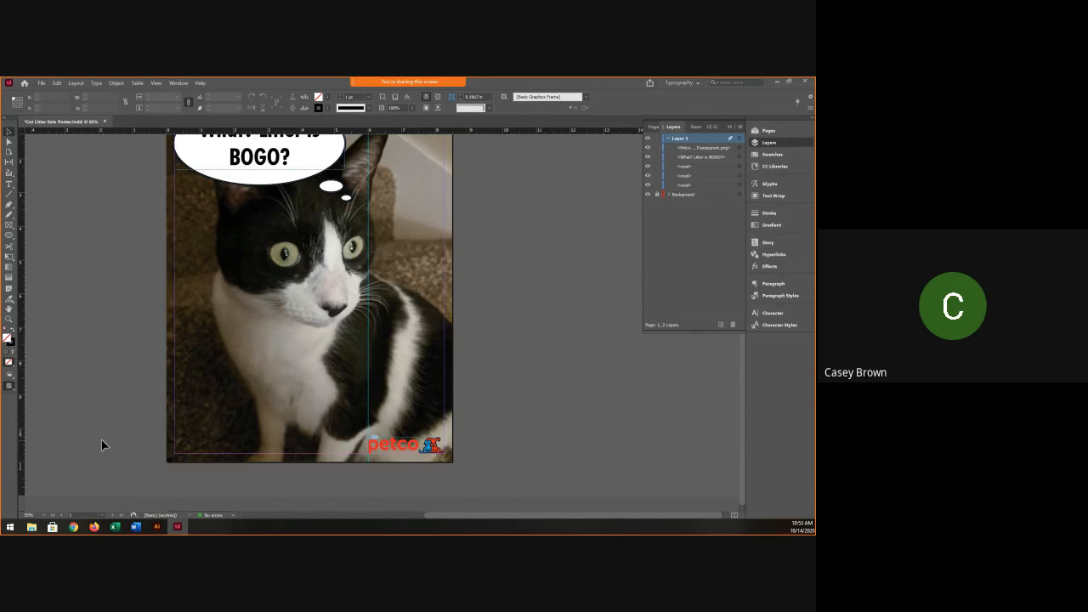
key(ctrl+s)
key(shift+w)
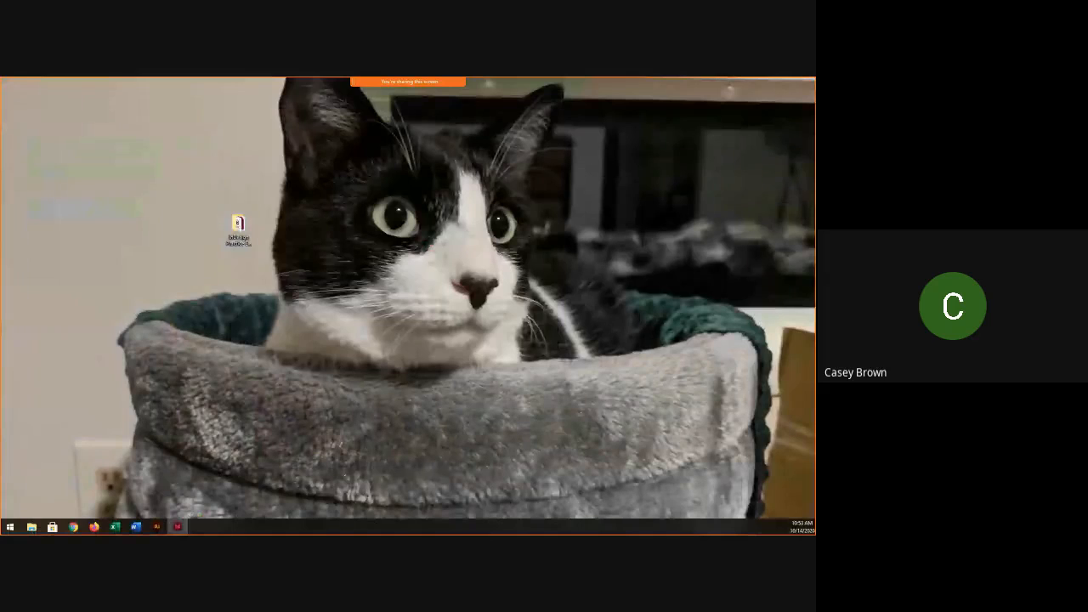
key(Escape)
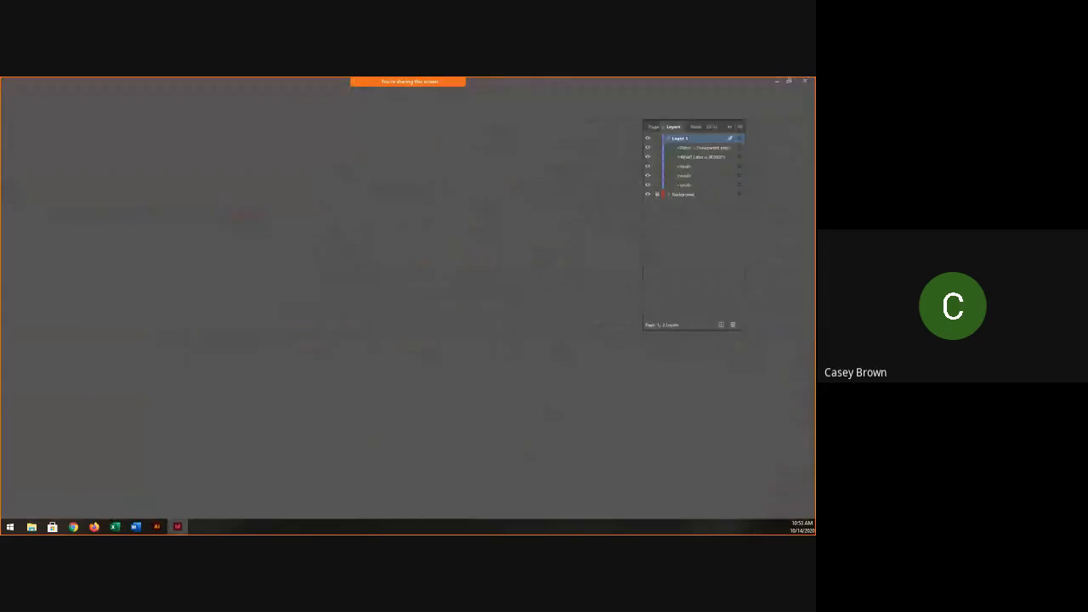